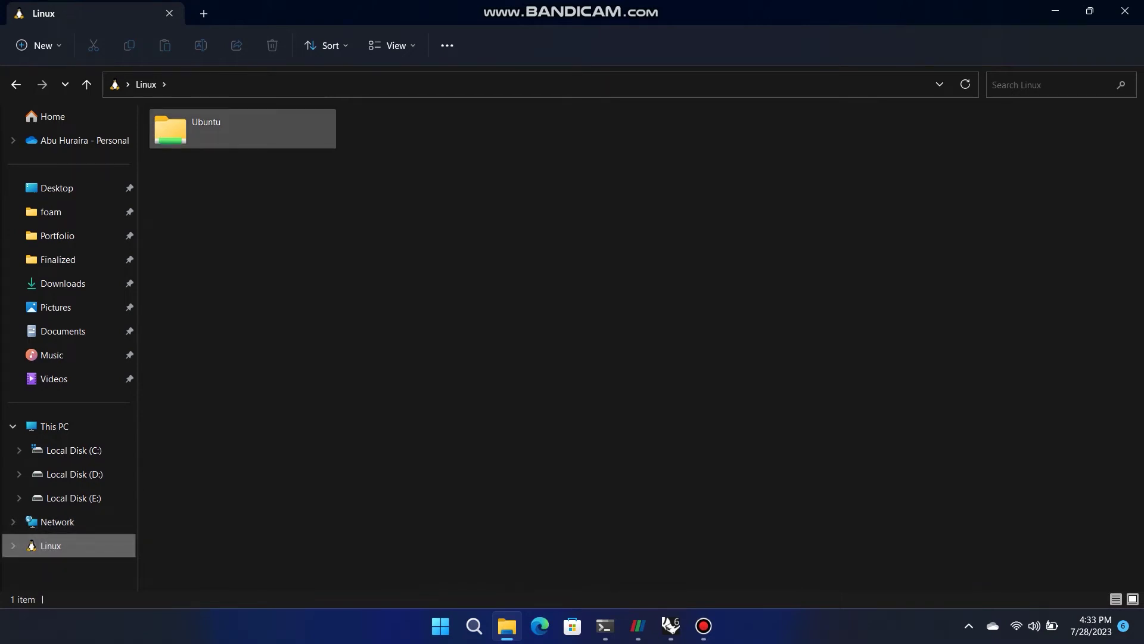
Open the lib folder inside usr on the Ubuntu file system.
double_click(239, 138)
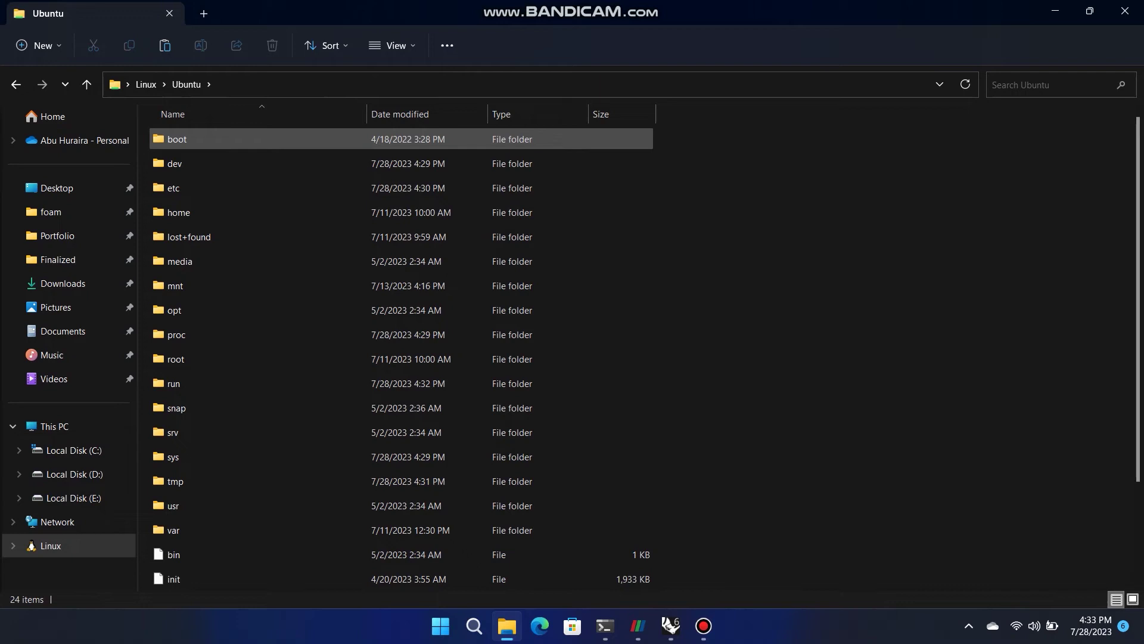
key("u")
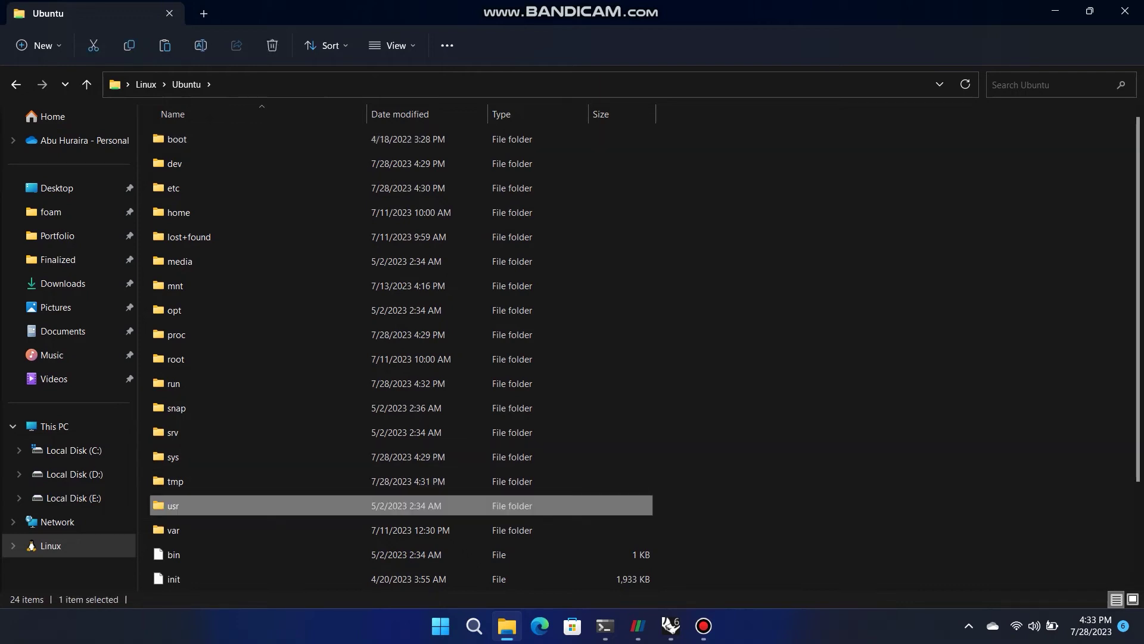
left_click(227, 505)
double_click(227, 506)
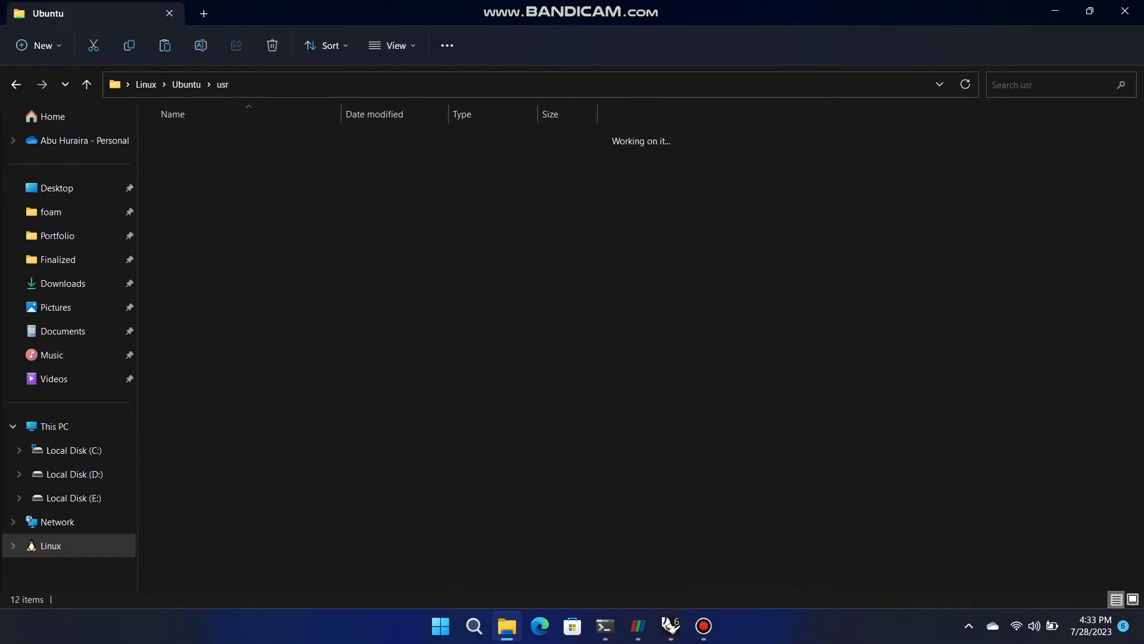
double_click(226, 212)
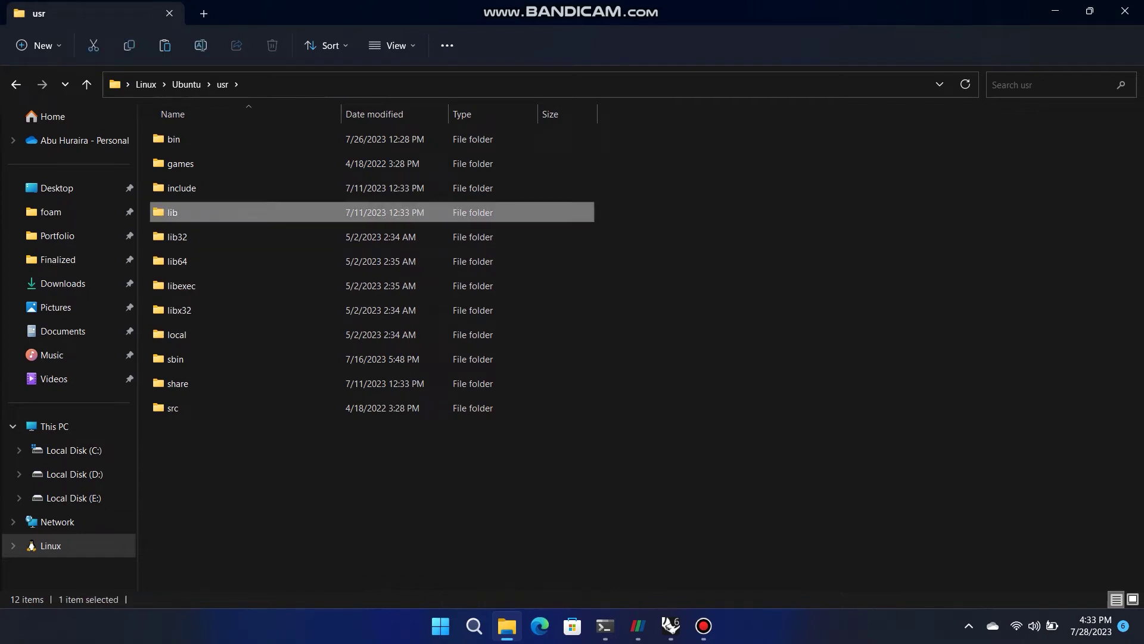
key("Return")
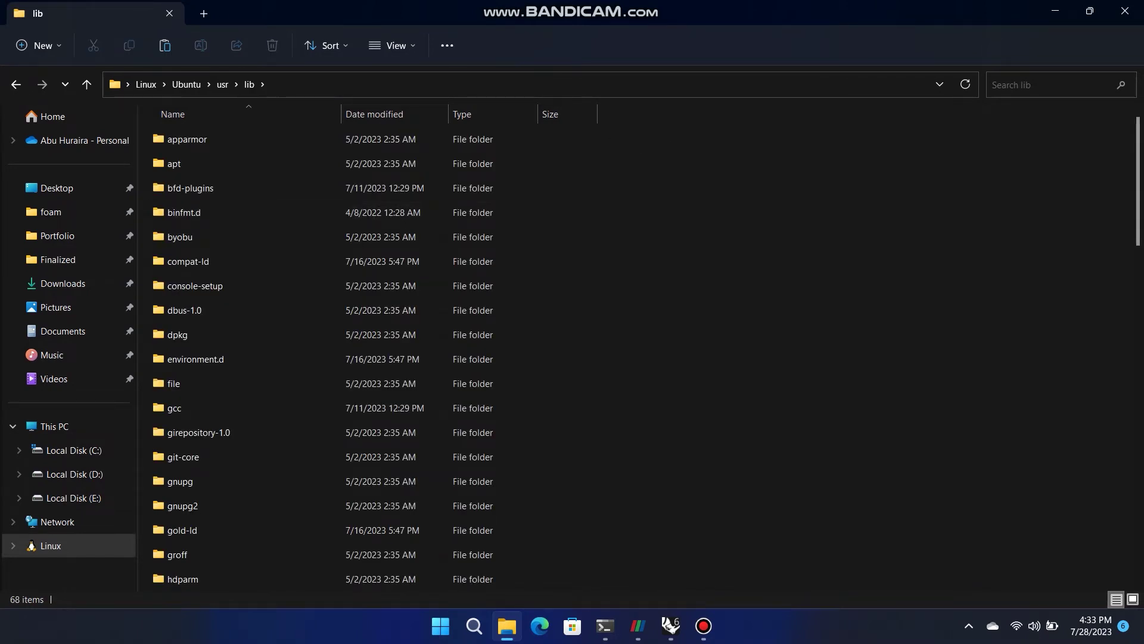
Open the tutorials folder of openfoam2306 within the openfoam directory.
left_click(226, 187)
key("o")
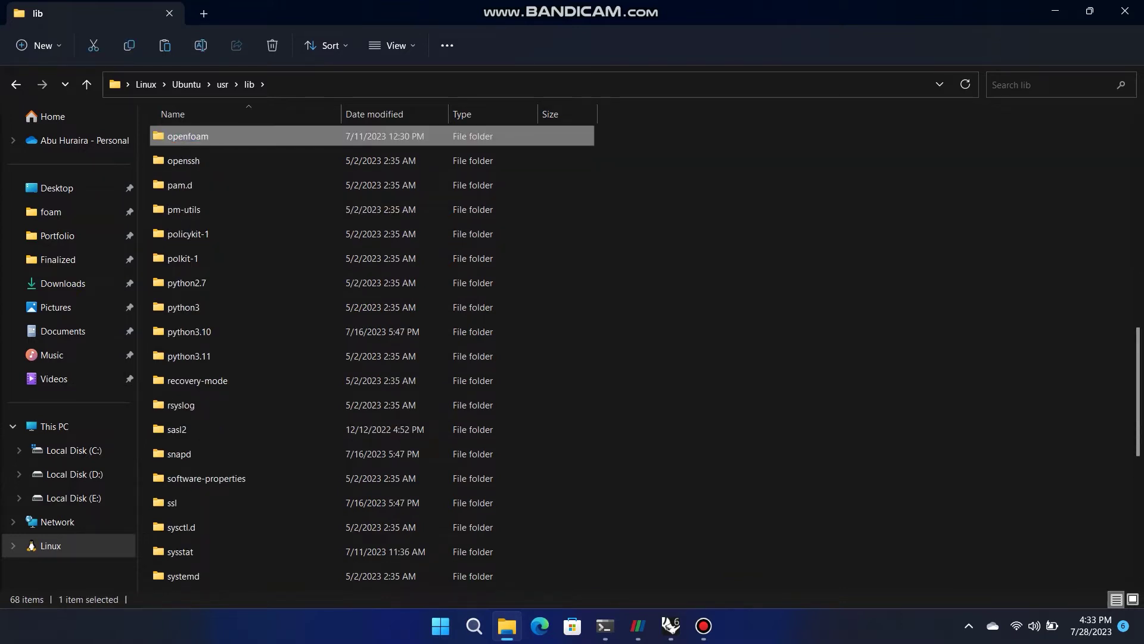
key("Return")
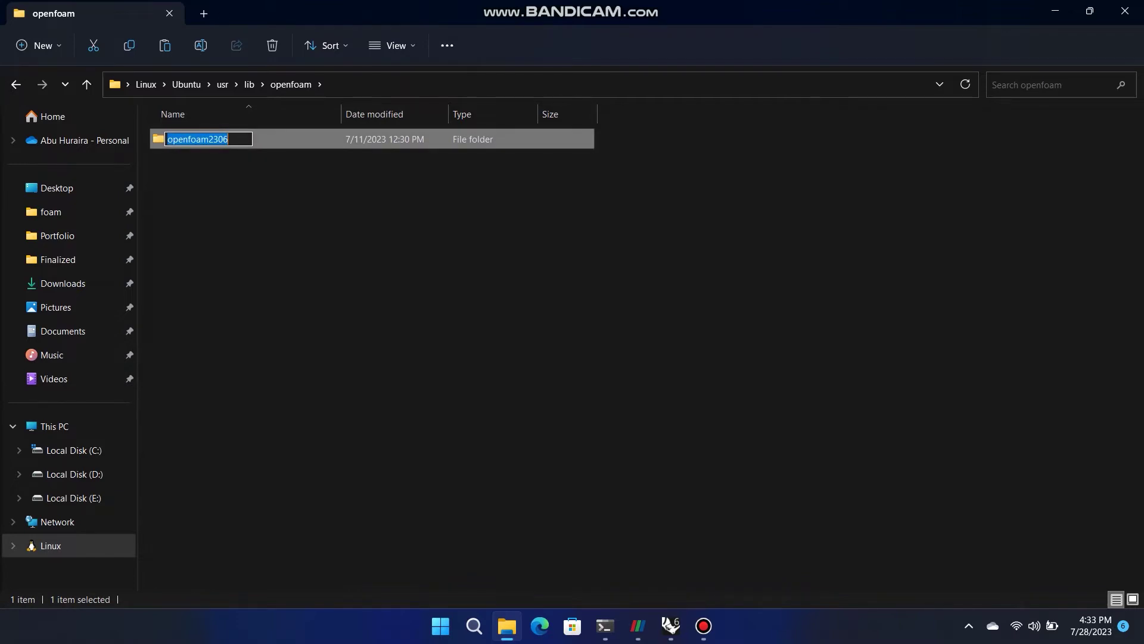
key("Return")
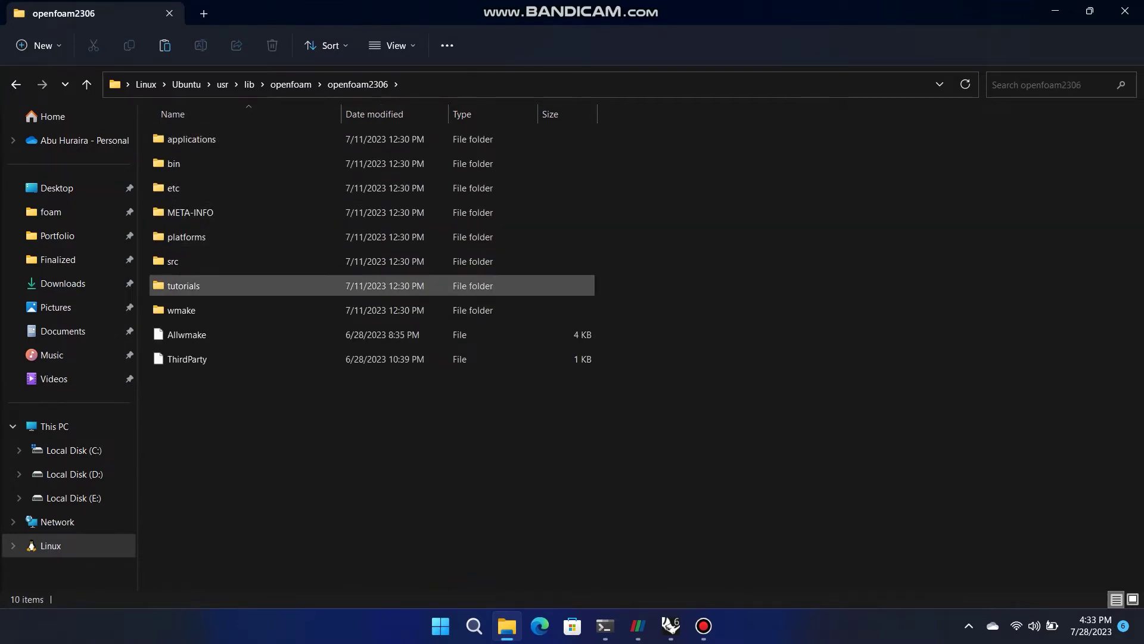
left_click(183, 286)
key("Return")
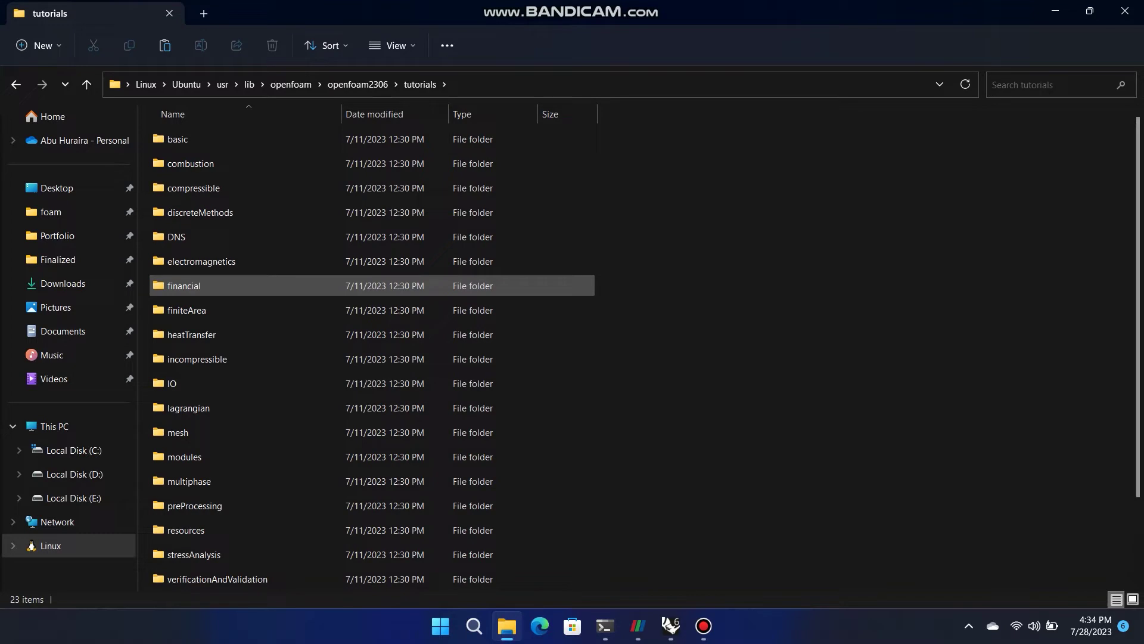
Open the RAS tutorial cases of the interFoam solver in the multiphase folder.
left_click(184, 285)
scroll(184, 286, "down", 1)
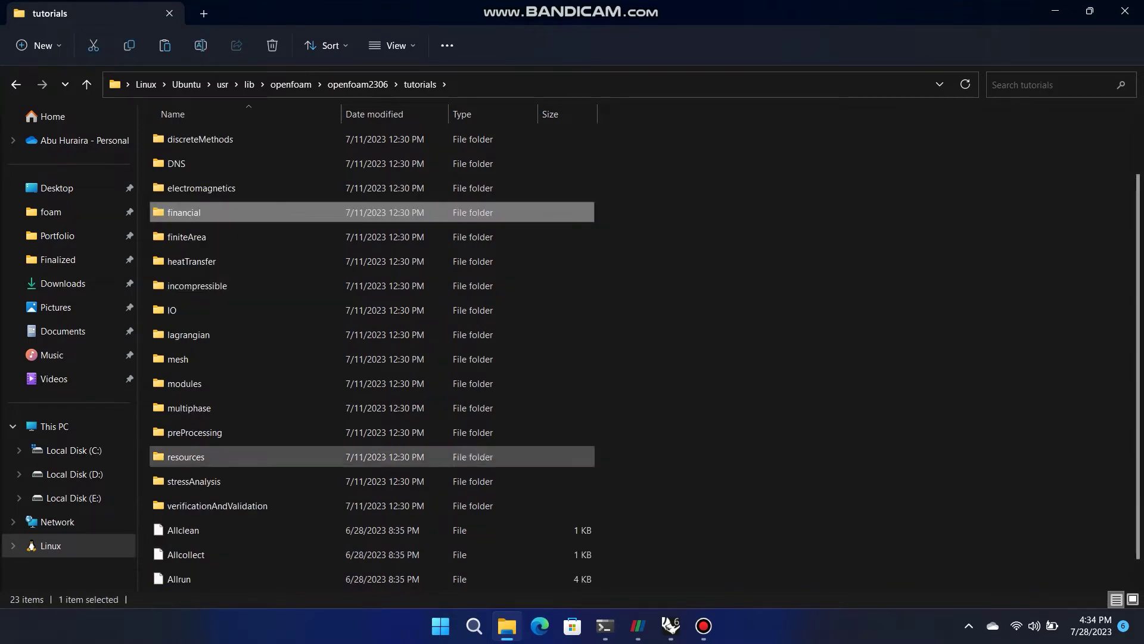
left_click(189, 408)
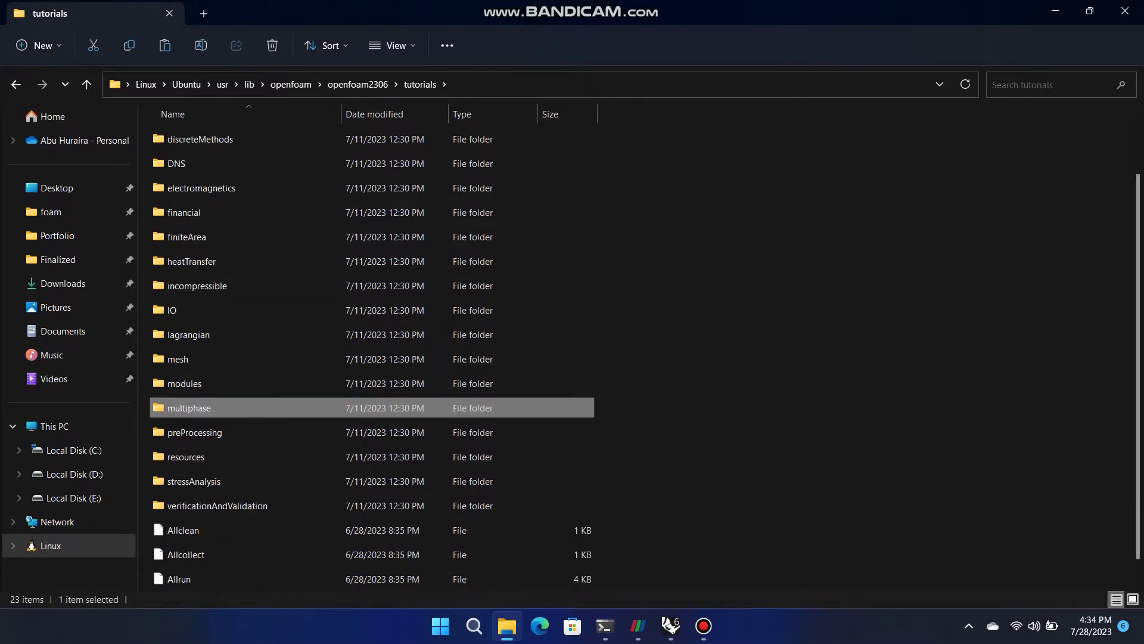
double_click(189, 408)
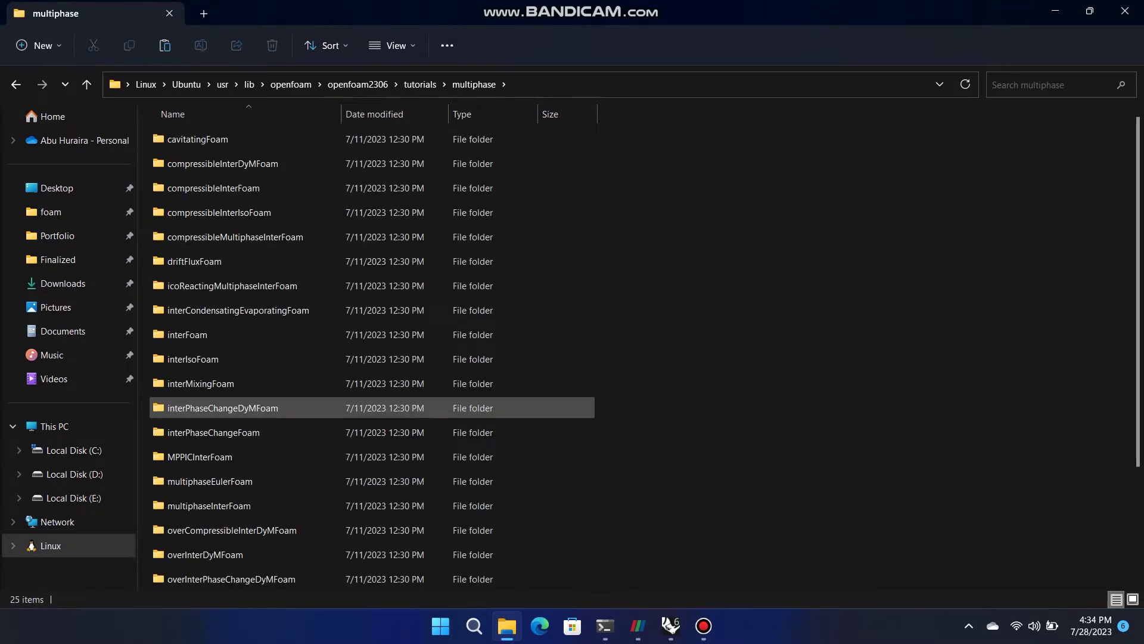
left_click(187, 335)
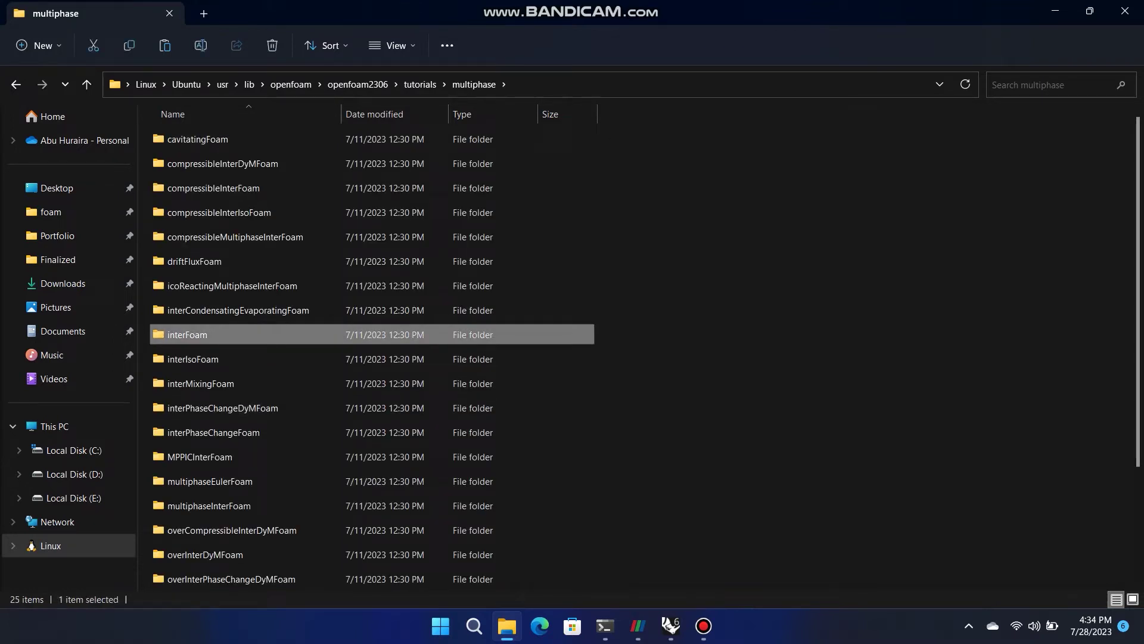
left_click(187, 335)
key("Escape")
left_click(179, 188)
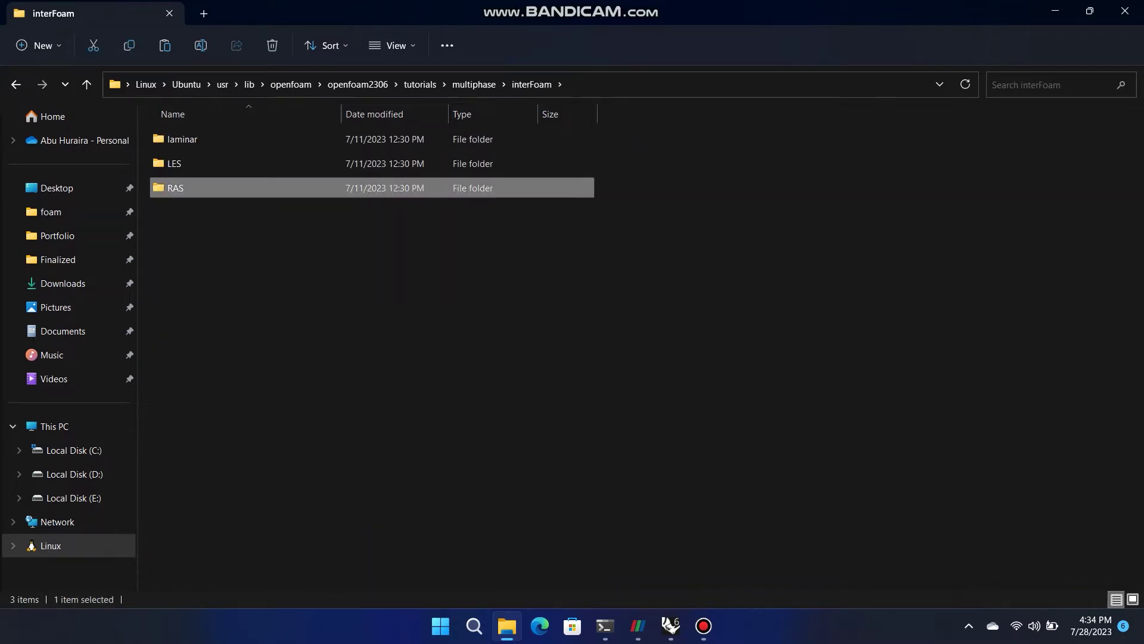
double_click(178, 188)
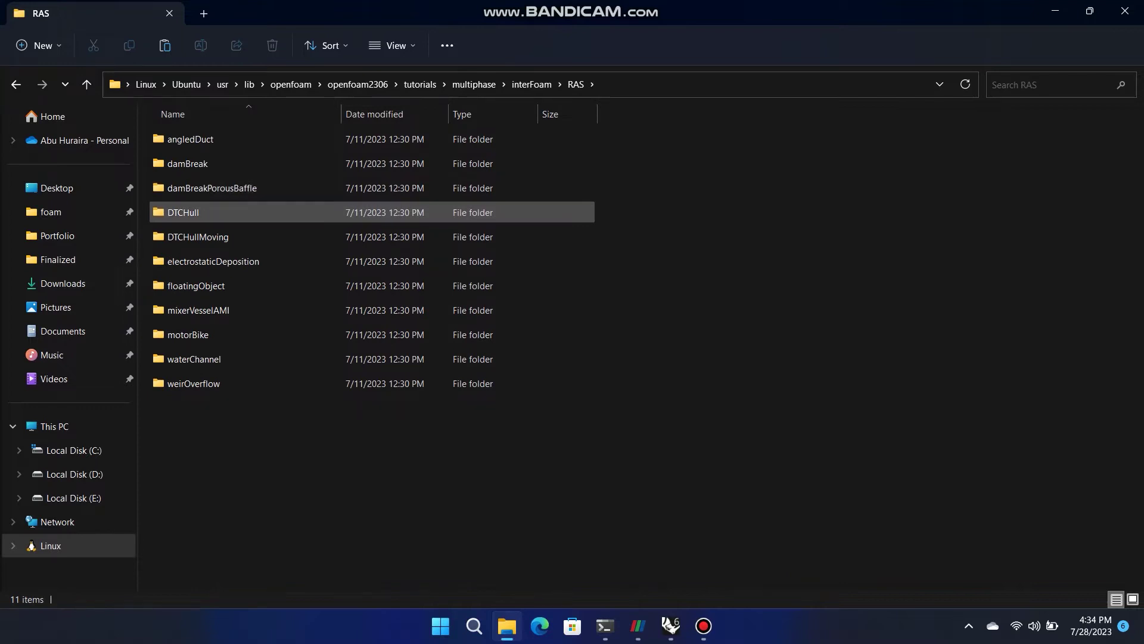
Copy the DTCHull case folder from the RAS tutorials.
left_click(183, 213)
right_click(221, 215)
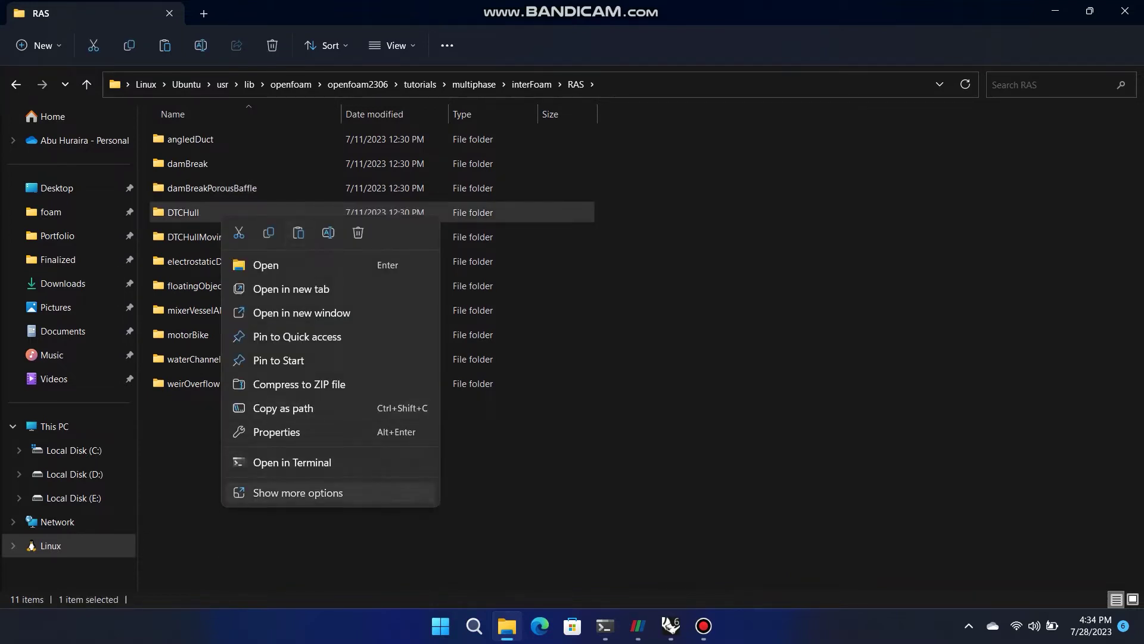
left_click(298, 493)
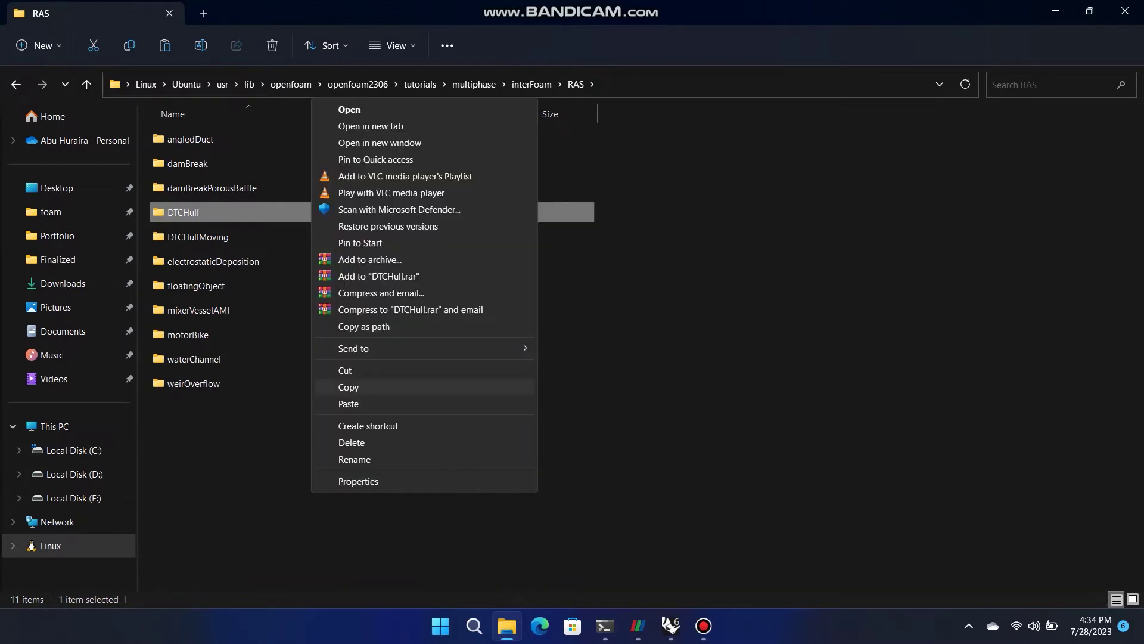
left_click(349, 387)
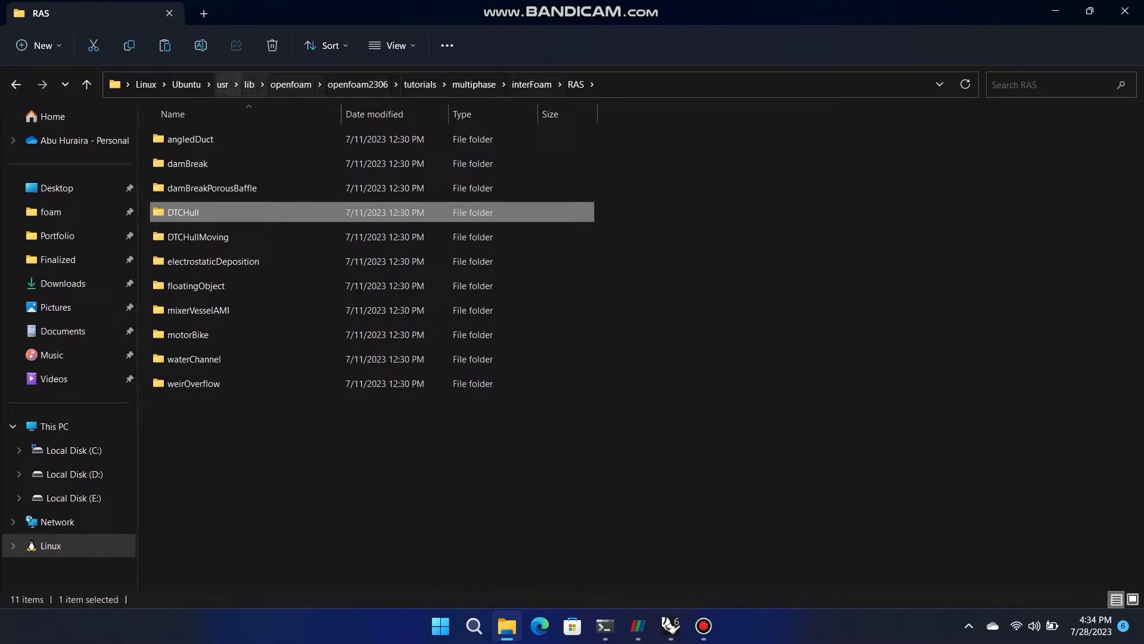
Go back to the Ubuntu file system and open the foam folder in the user's home directory.
left_click(51, 546)
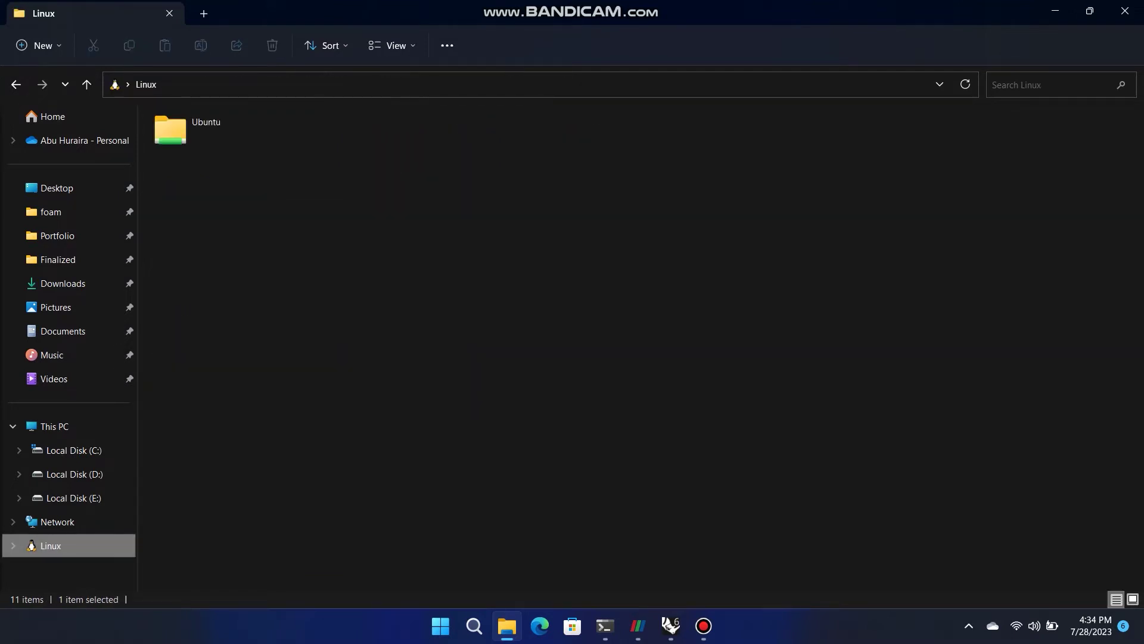
double_click(238, 128)
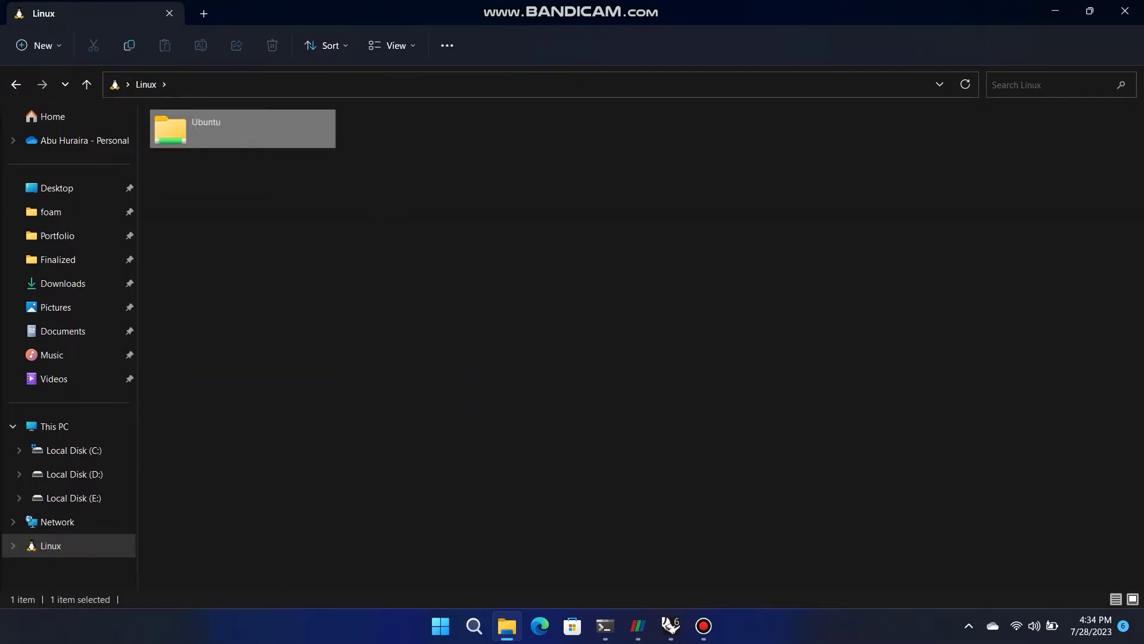
double_click(202, 212)
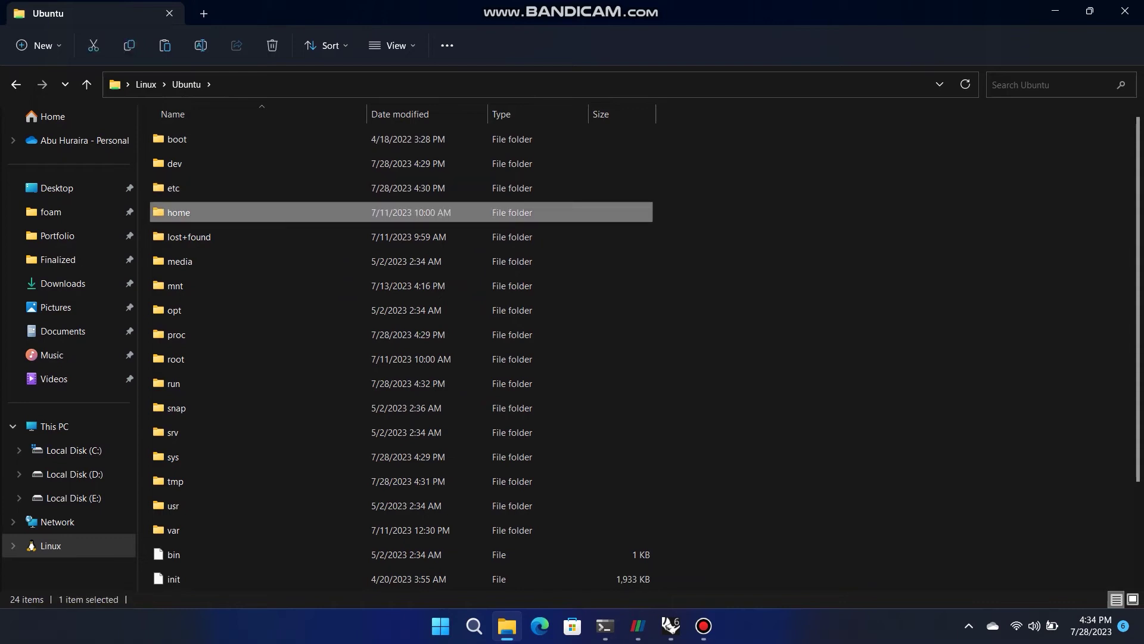
double_click(179, 212)
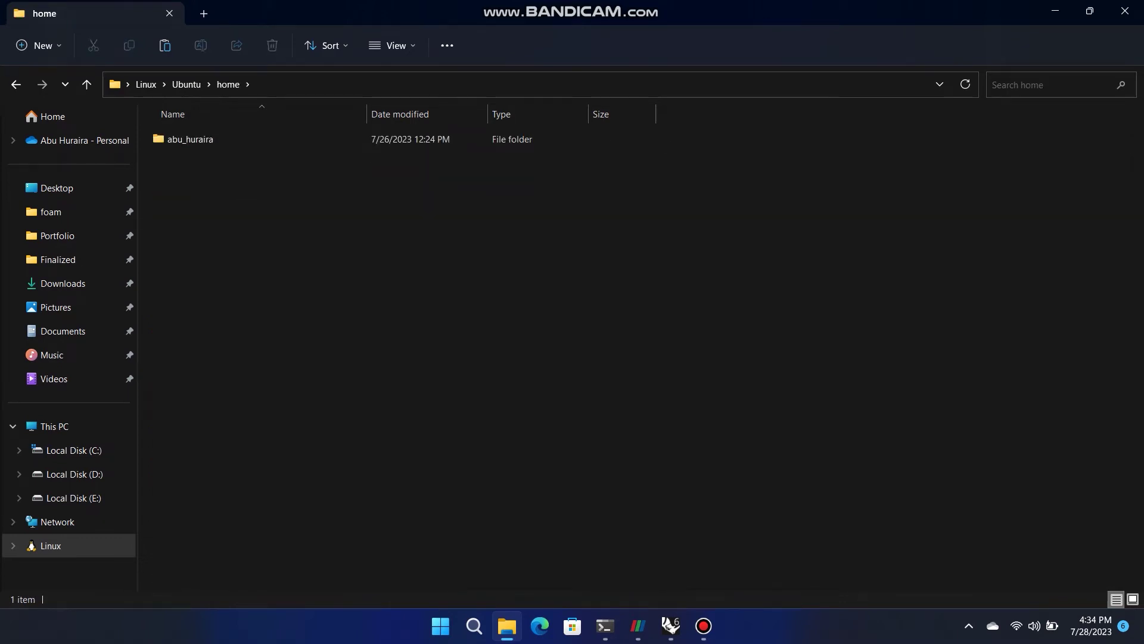
left_click(190, 139)
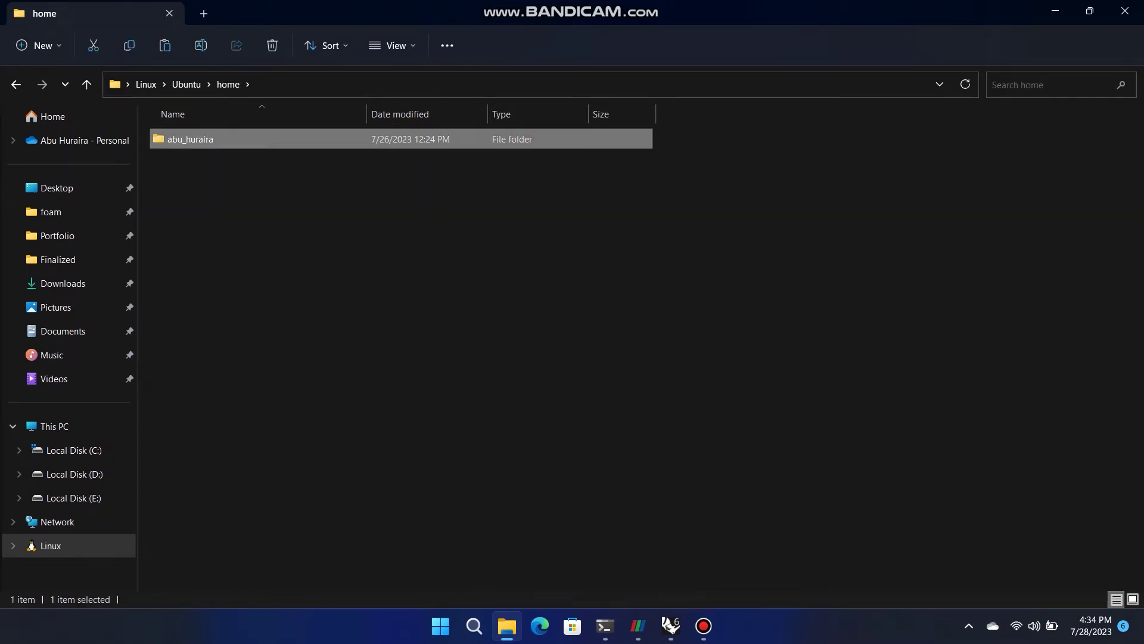
double_click(190, 139)
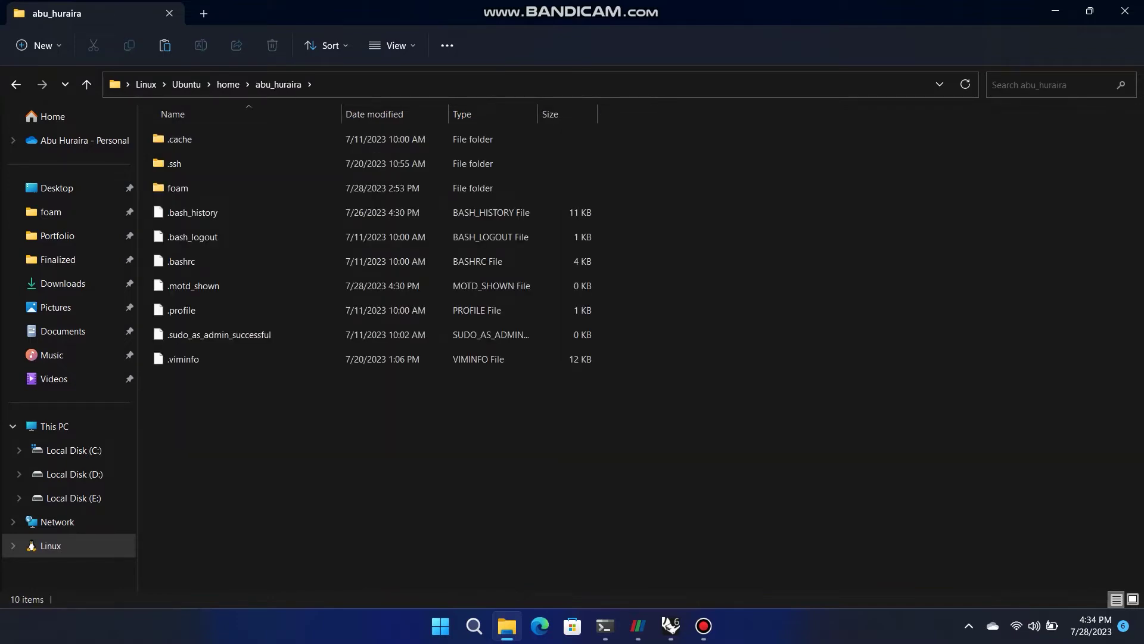
double_click(178, 188)
Paste the DTCHull case into the foam folder and select the pasted folder.
right_click(314, 250)
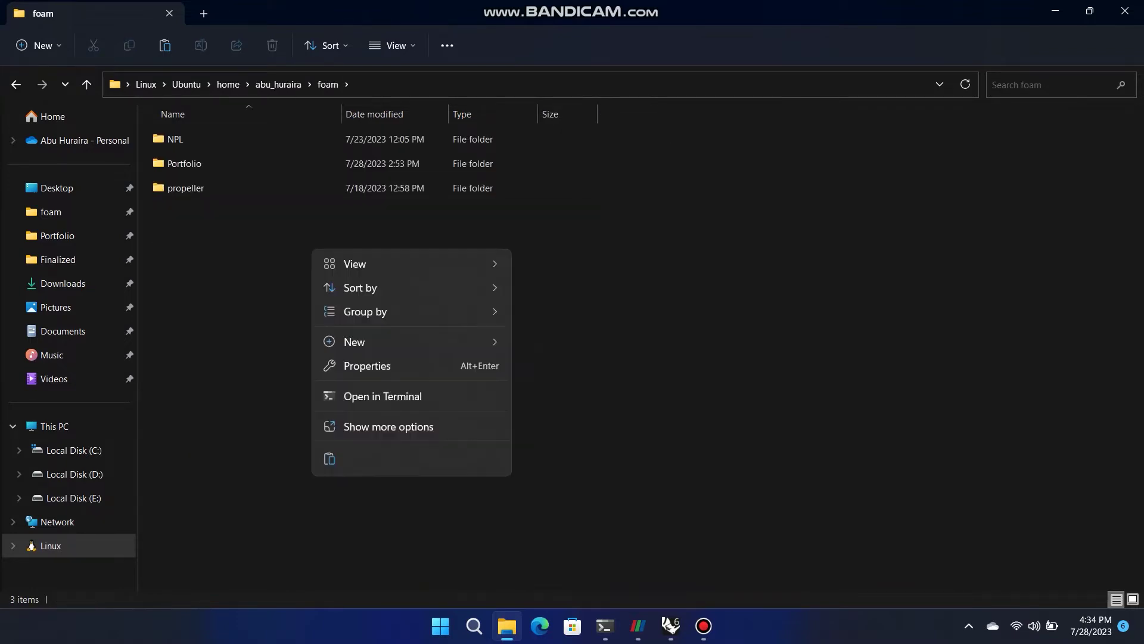
left_click(329, 458)
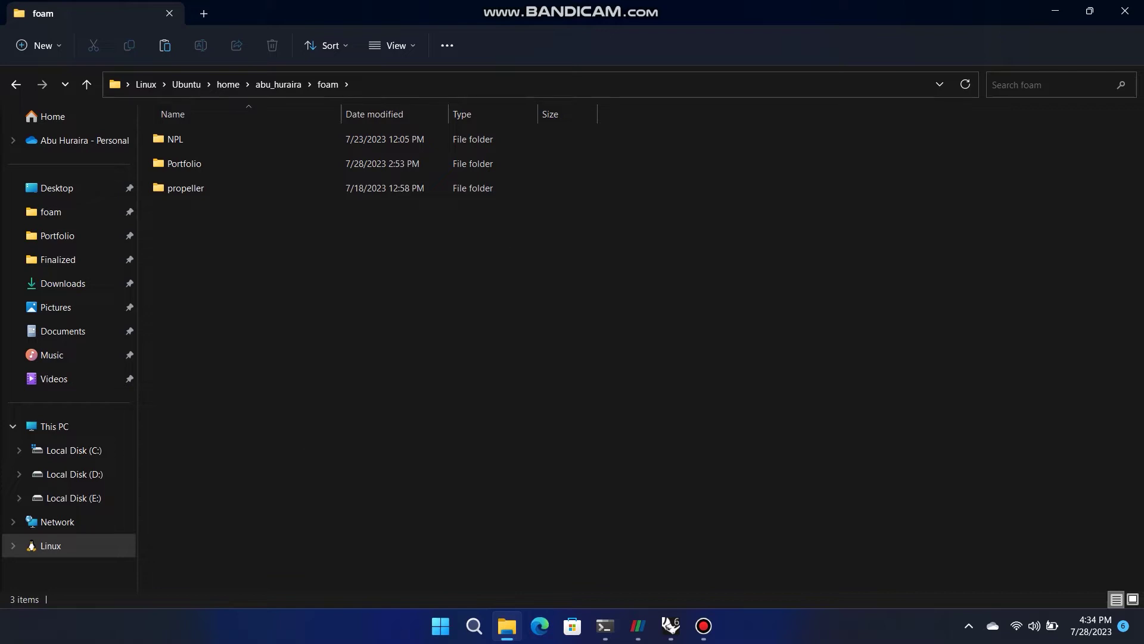
right_click(320, 391)
left_click(404, 343)
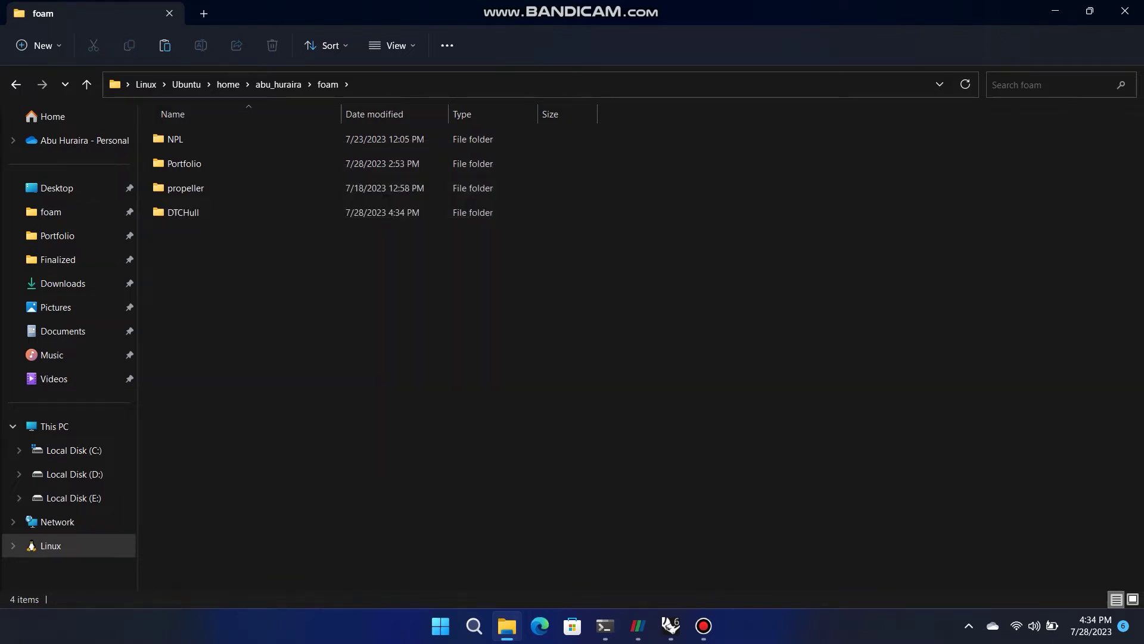
left_click(445, 405)
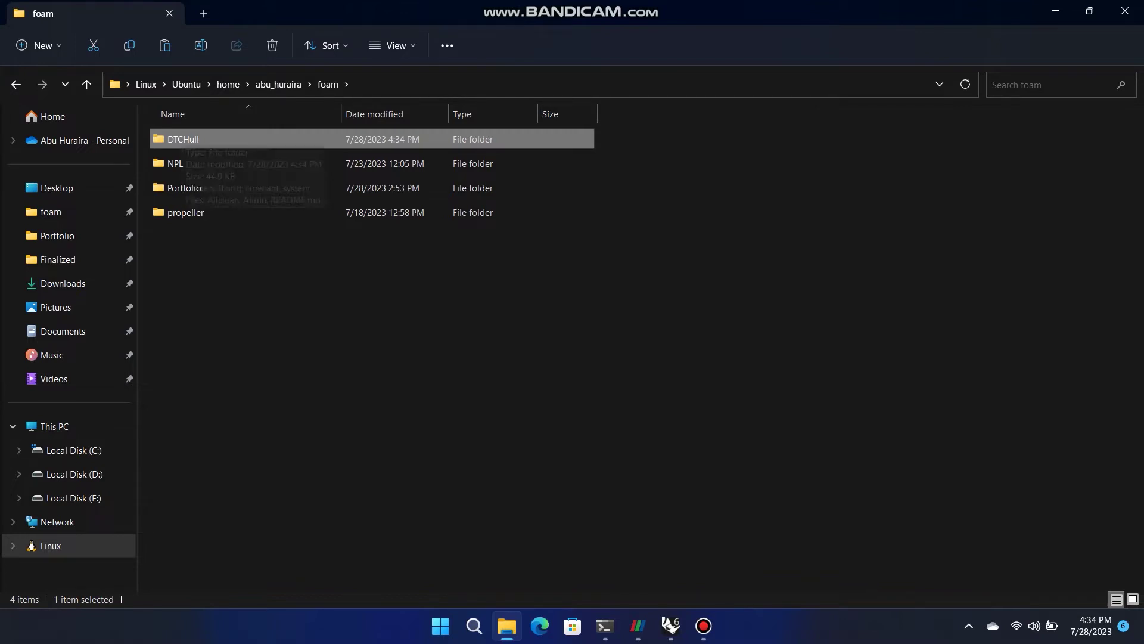
left_click(250, 286)
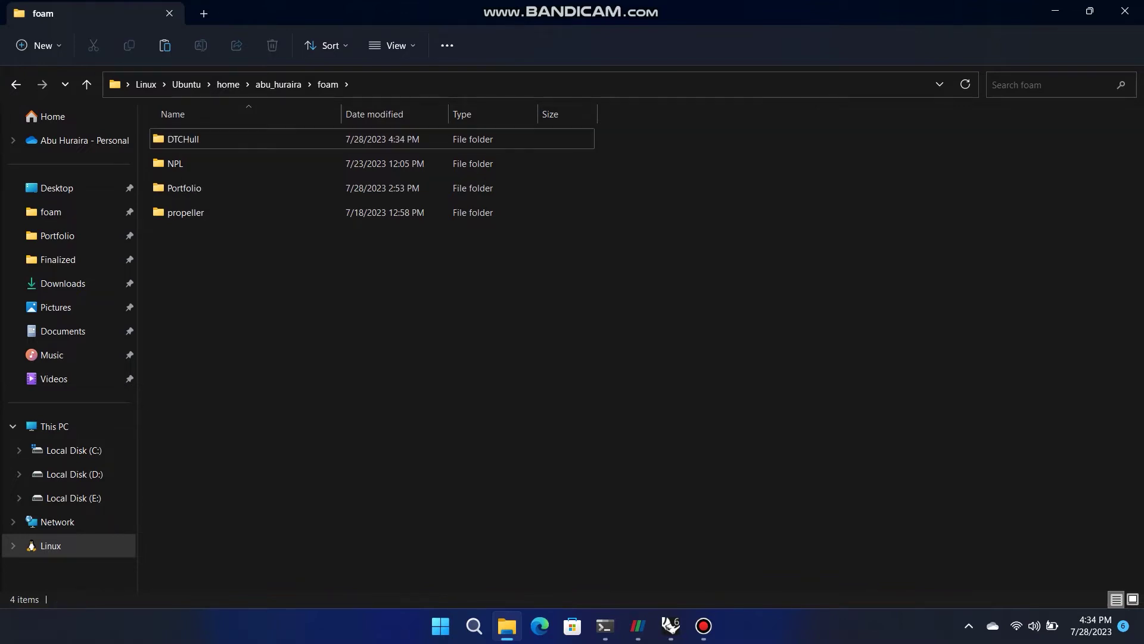
left_click(183, 140)
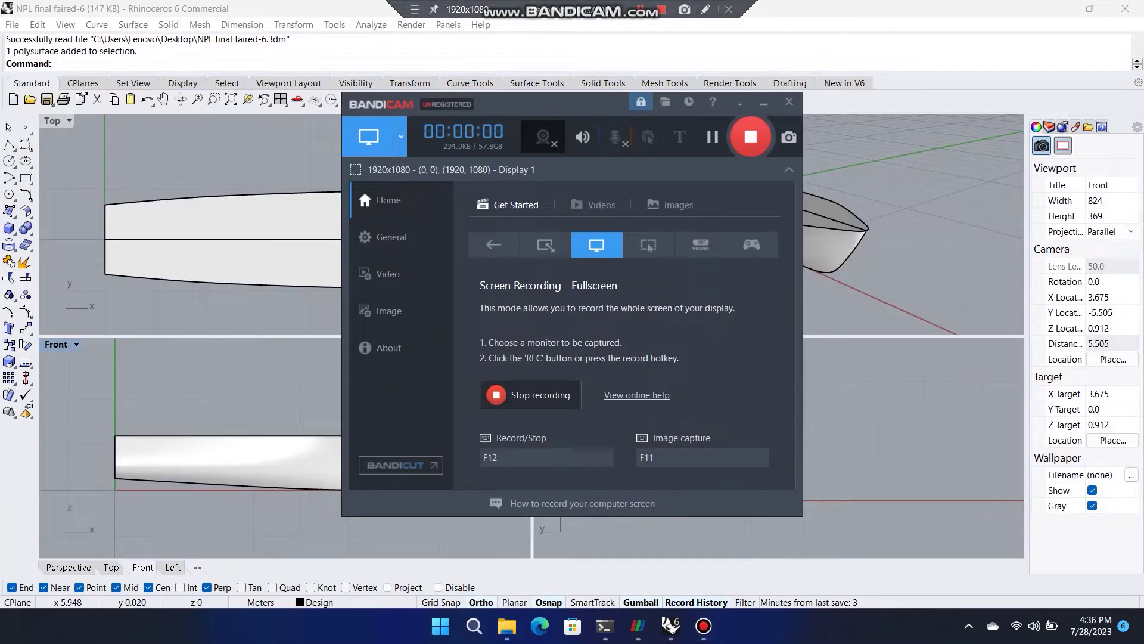
Start an Export Selected of the NPL hull polysurface in Rhino.
left_click(704, 625)
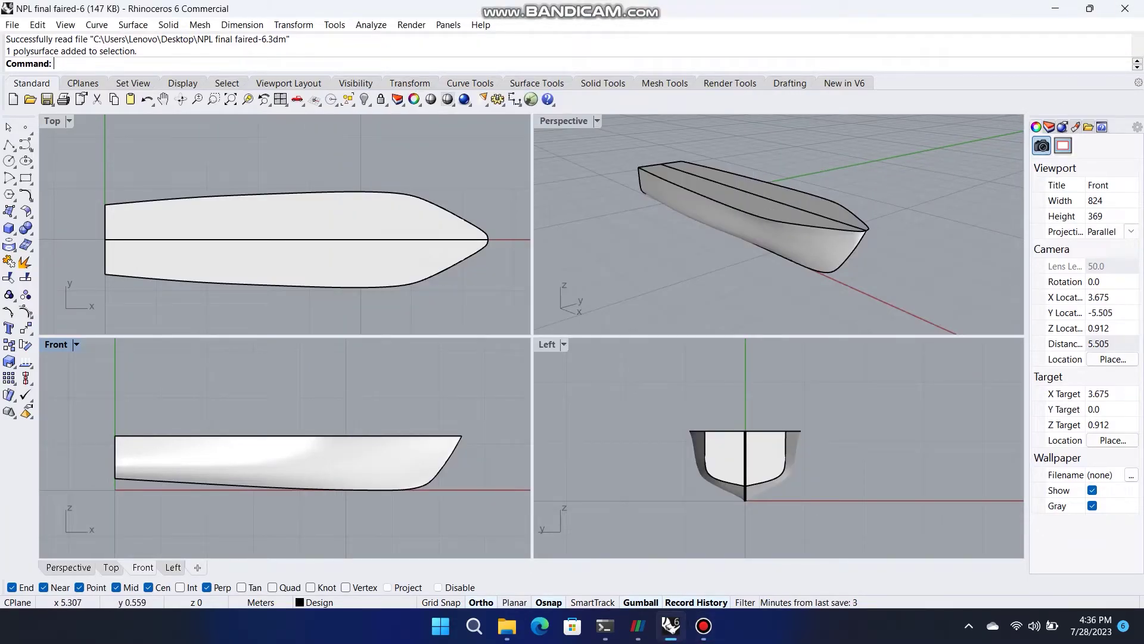
scroll(799, 248, "up", 2)
scroll(799, 249, "down", 4)
left_click_drag(799, 248, 691, 221)
scroll(729, 231, "up", 2)
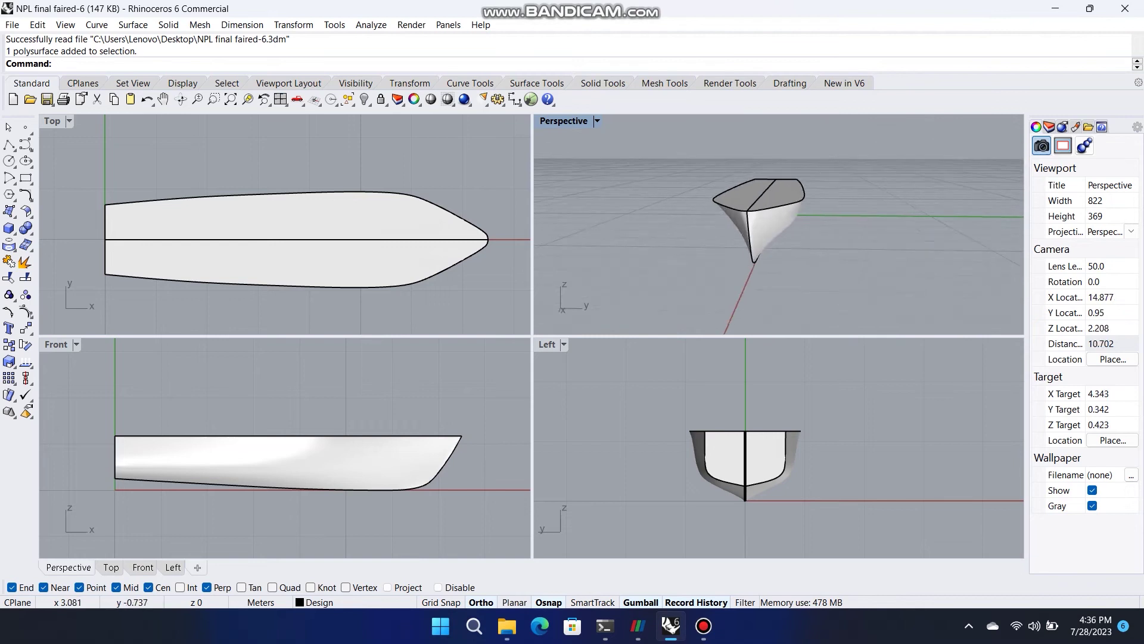
left_click_drag(821, 269, 717, 271)
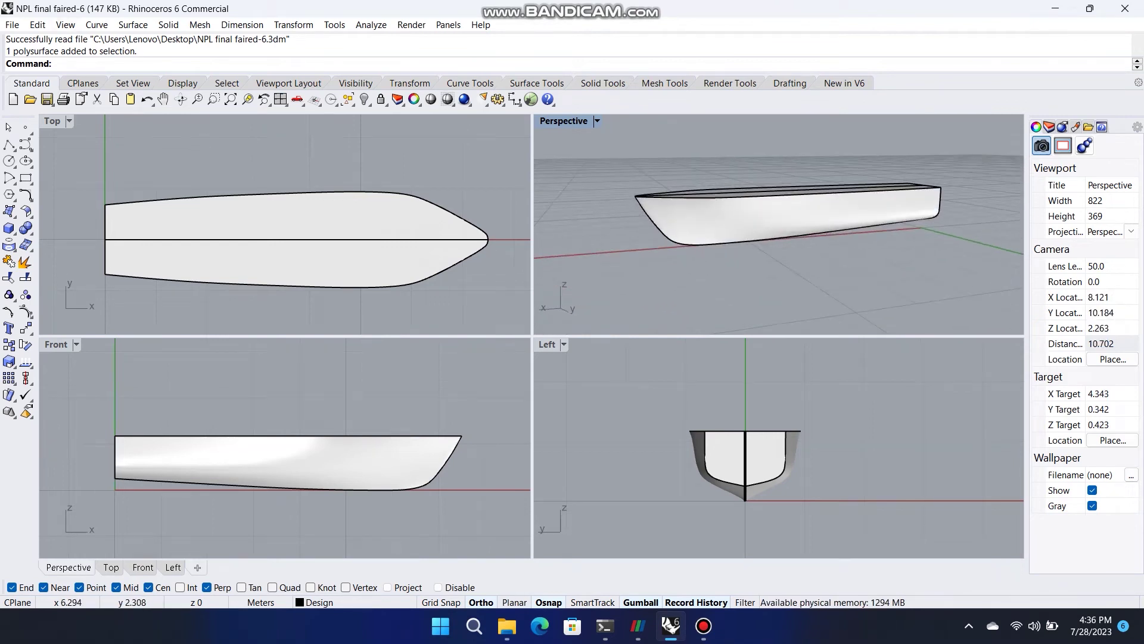
left_click(12, 25)
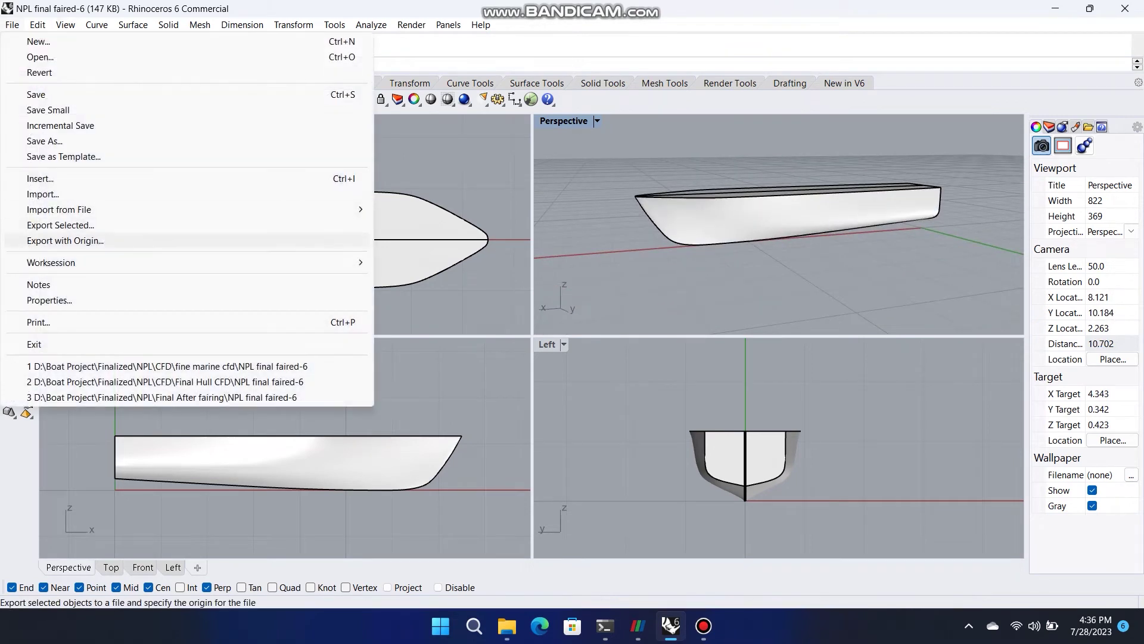
left_click(60, 225)
left_click(745, 223)
key("Return")
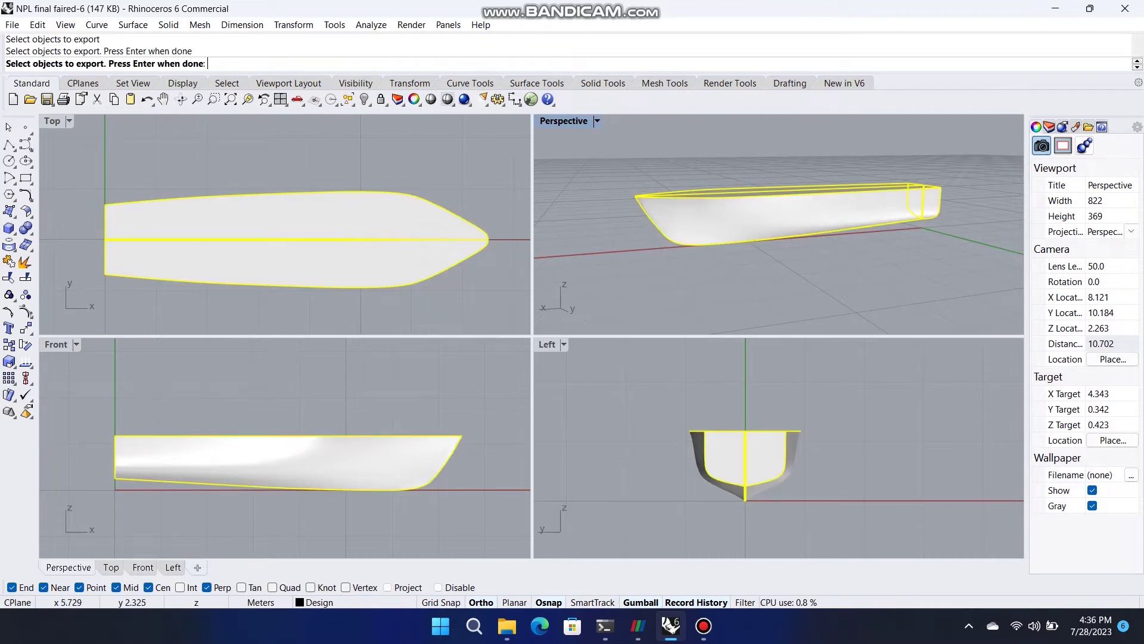
key("Return")
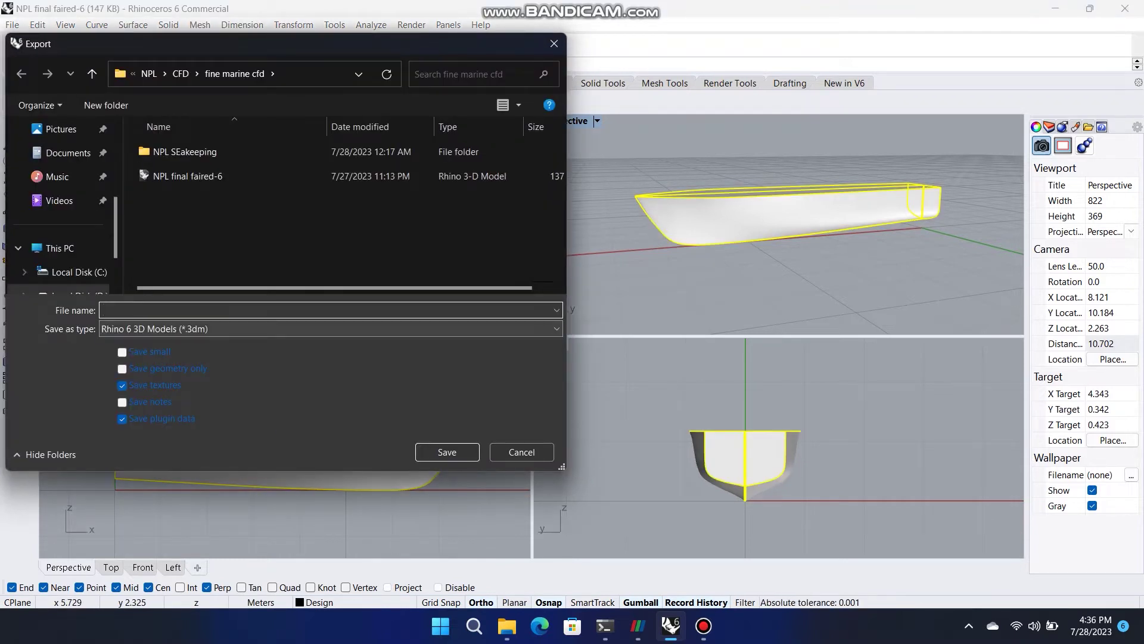
Set the export destination to the DTCHull case, reached through the foam shortcut on the Desktop.
scroll(59, 177, "up", 3)
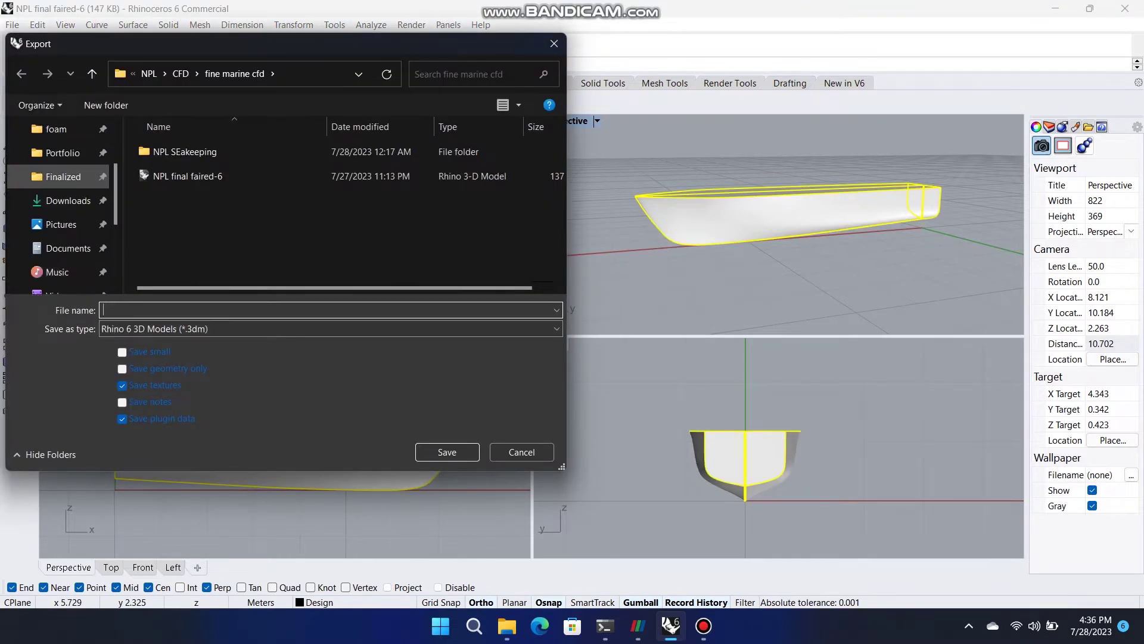
left_click(62, 200)
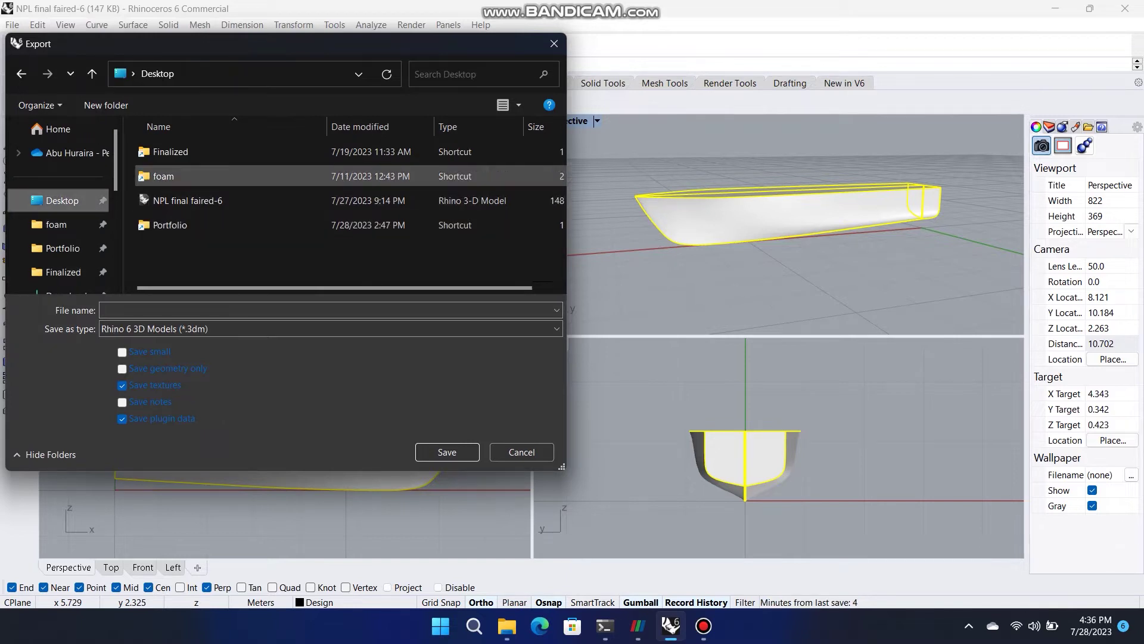
double_click(163, 176)
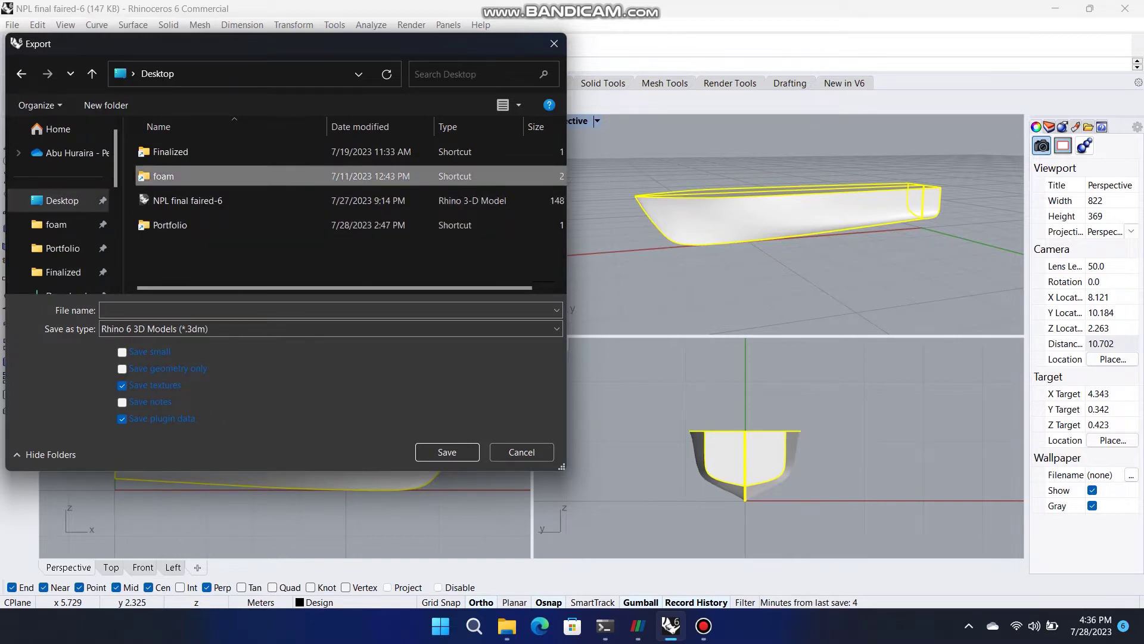
double_click(163, 175)
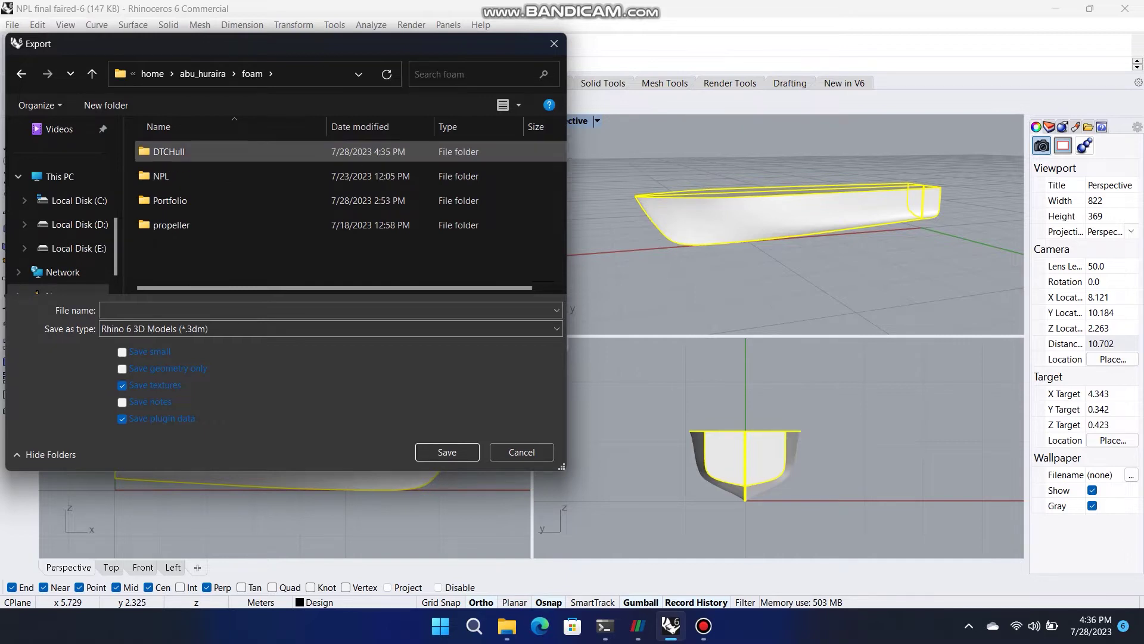
double_click(164, 152)
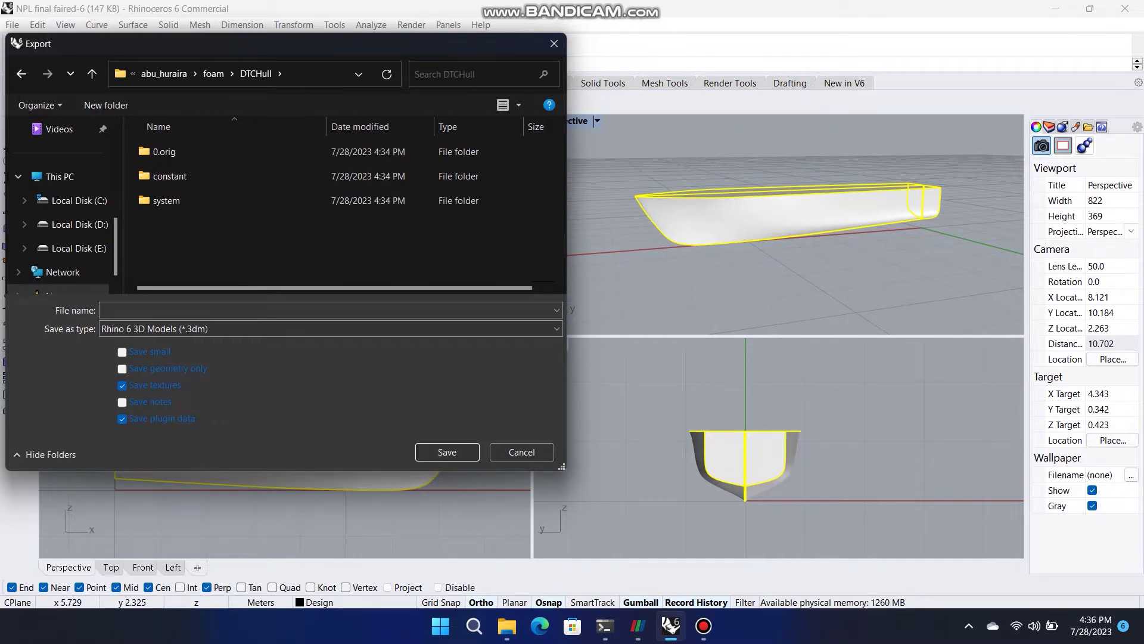
Save the hull export as an STL (Stereolithography) file named NPL.
left_click(268, 329)
key("s")
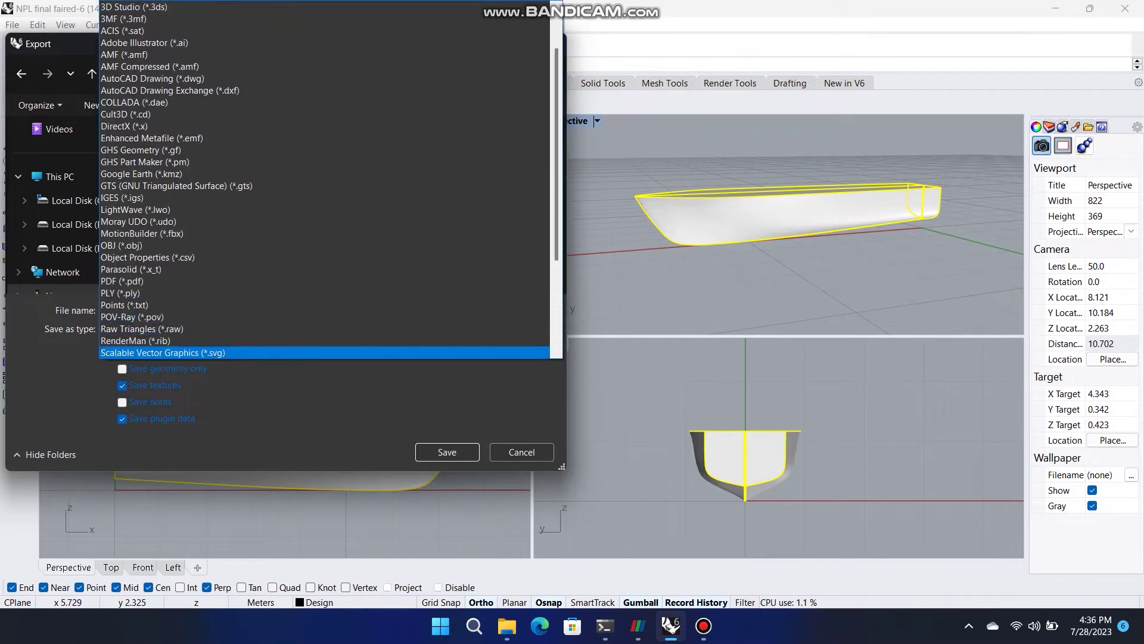
key("s")
key("s")
key("s")
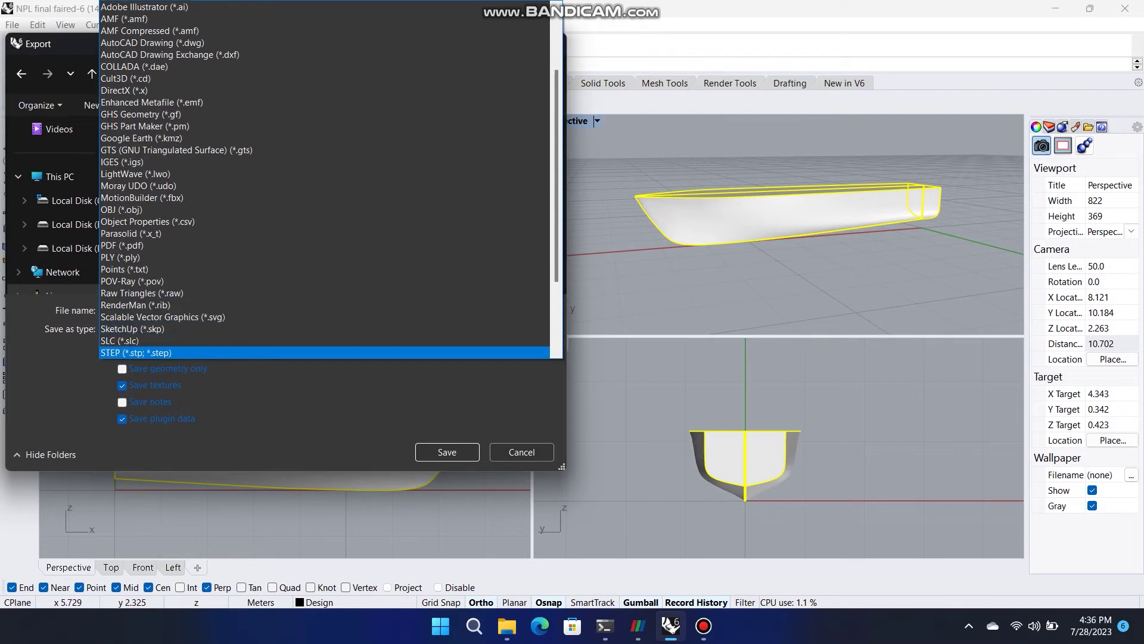
key("s")
key("Return")
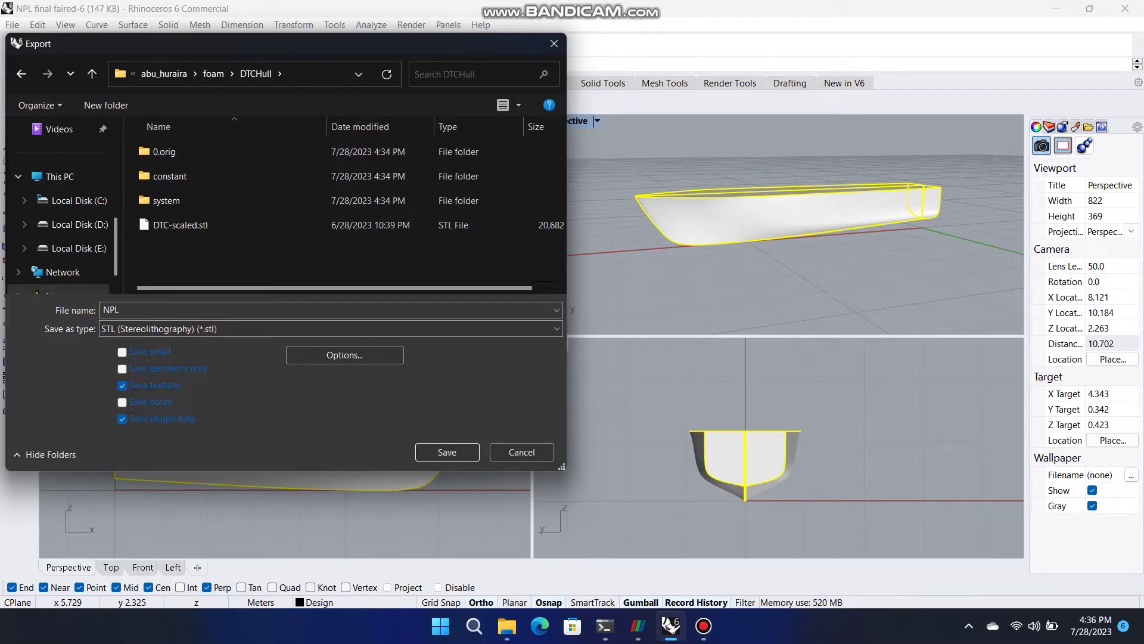
left_click(447, 452)
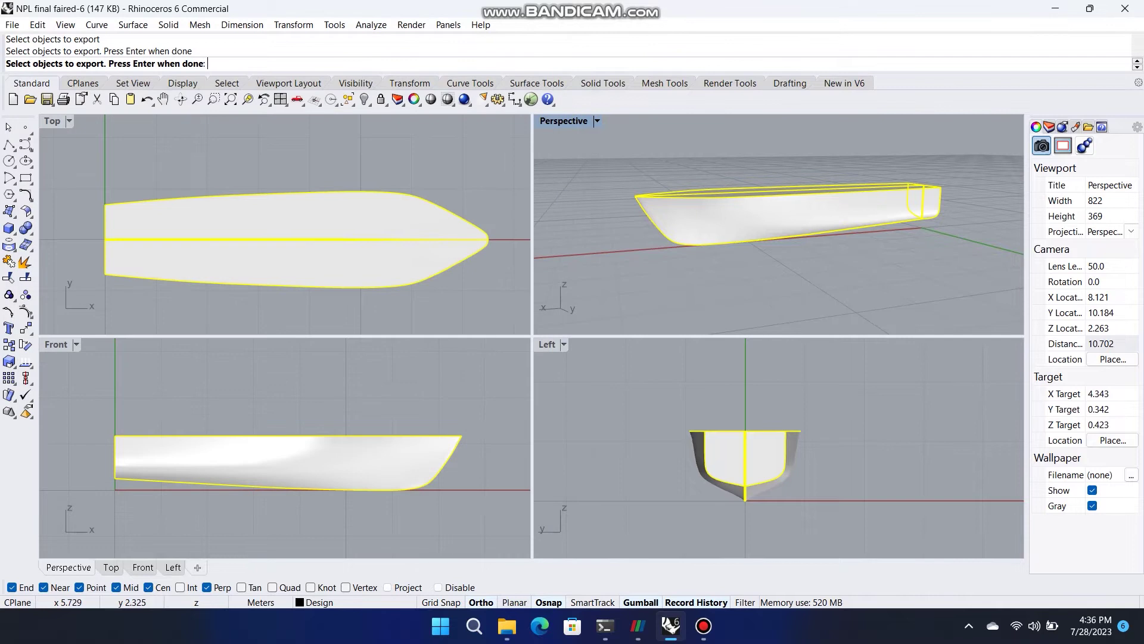
Review the detailed polygon mesh options for the hull and mesh it with the preset values.
key("Return")
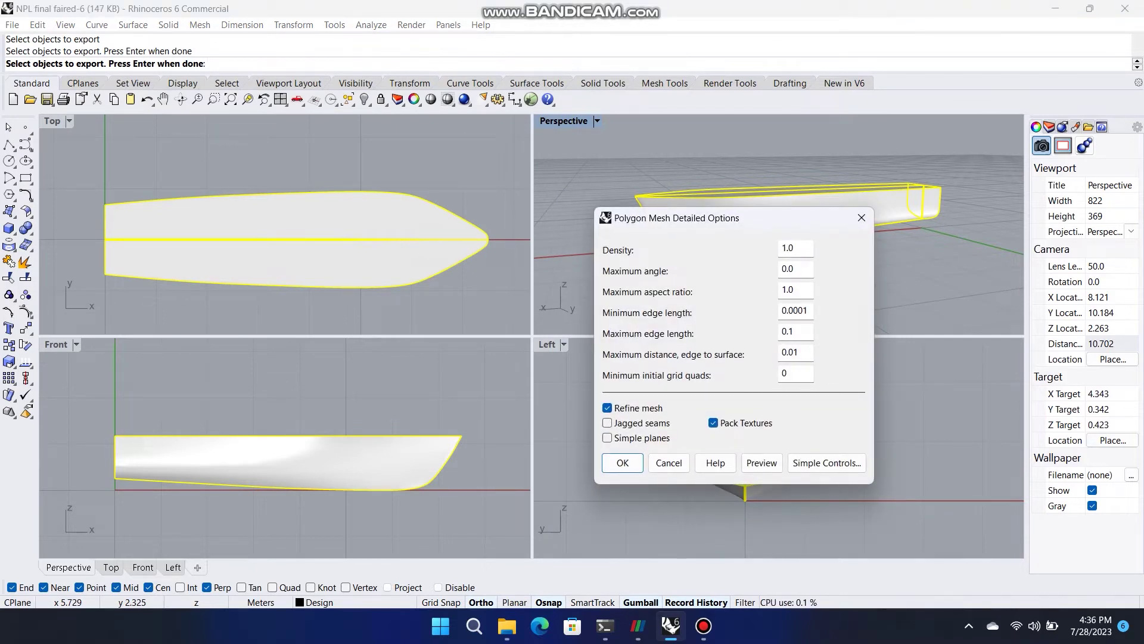
double_click(788, 248)
key("Tab")
key("Tab")
key("Tab")
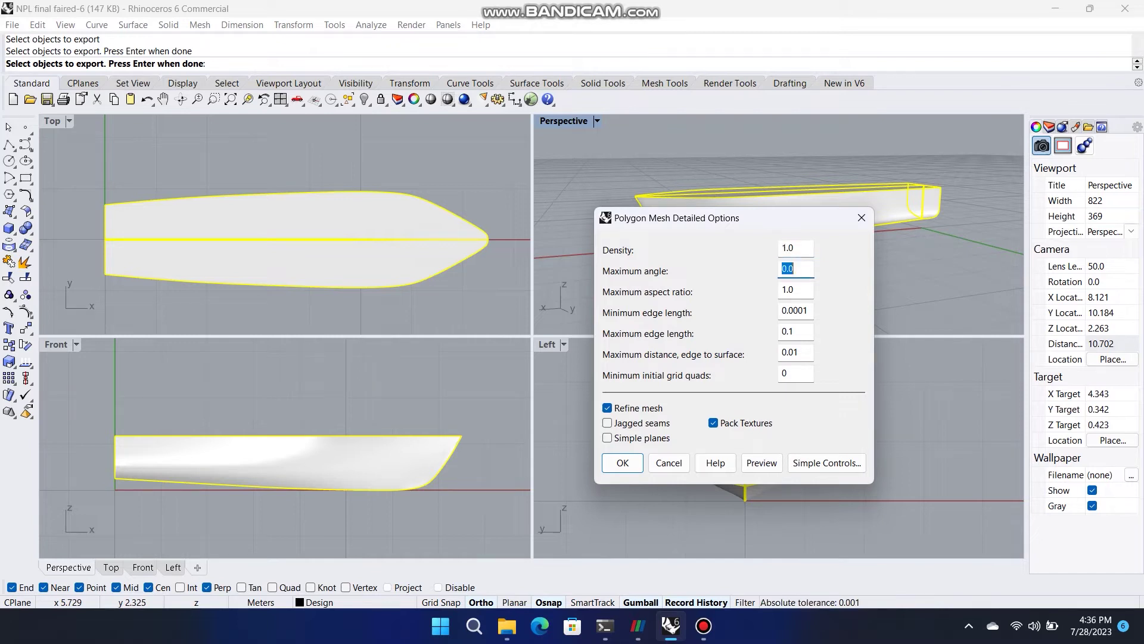
key("Tab")
key("Tab")
key("Tab")
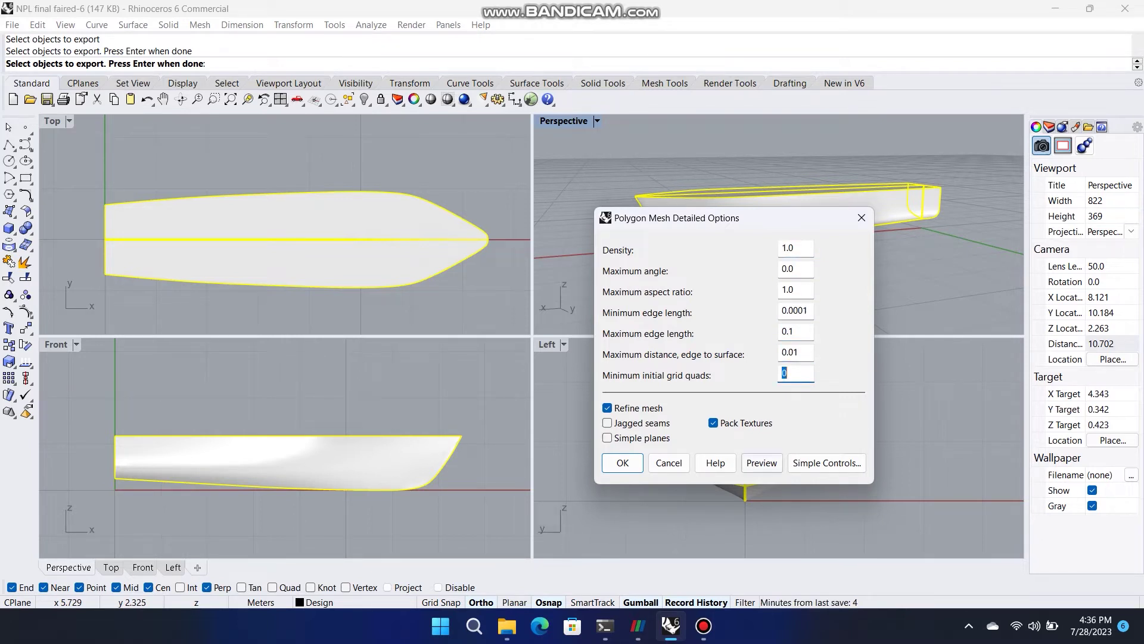
key("Return")
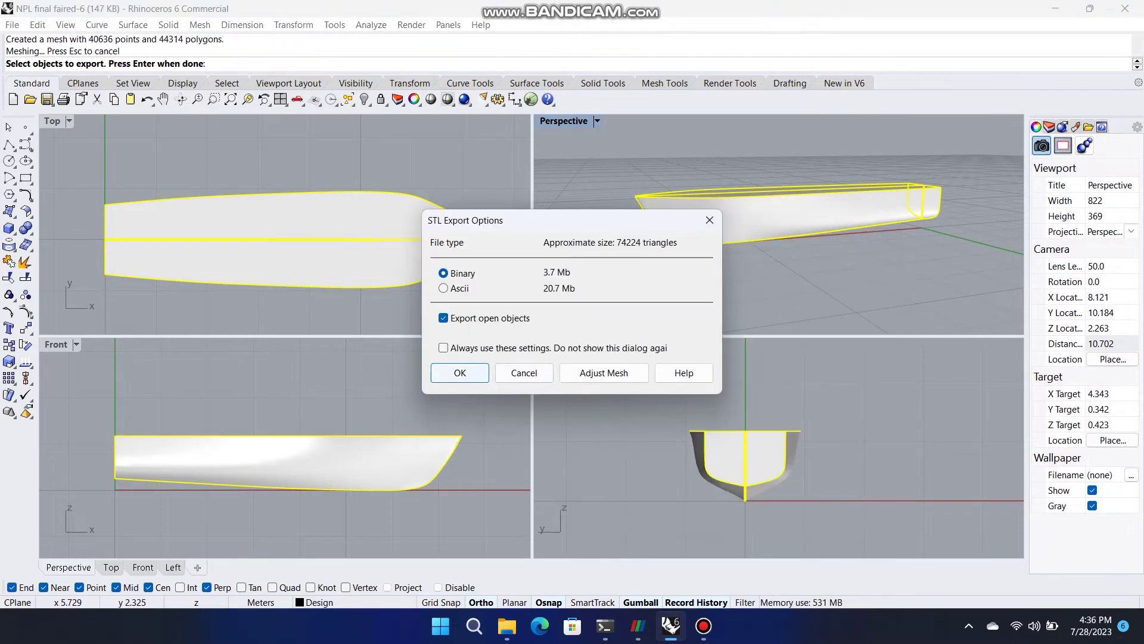
Set the STL file type to Ascii and finish exporting the hull.
left_click(444, 289)
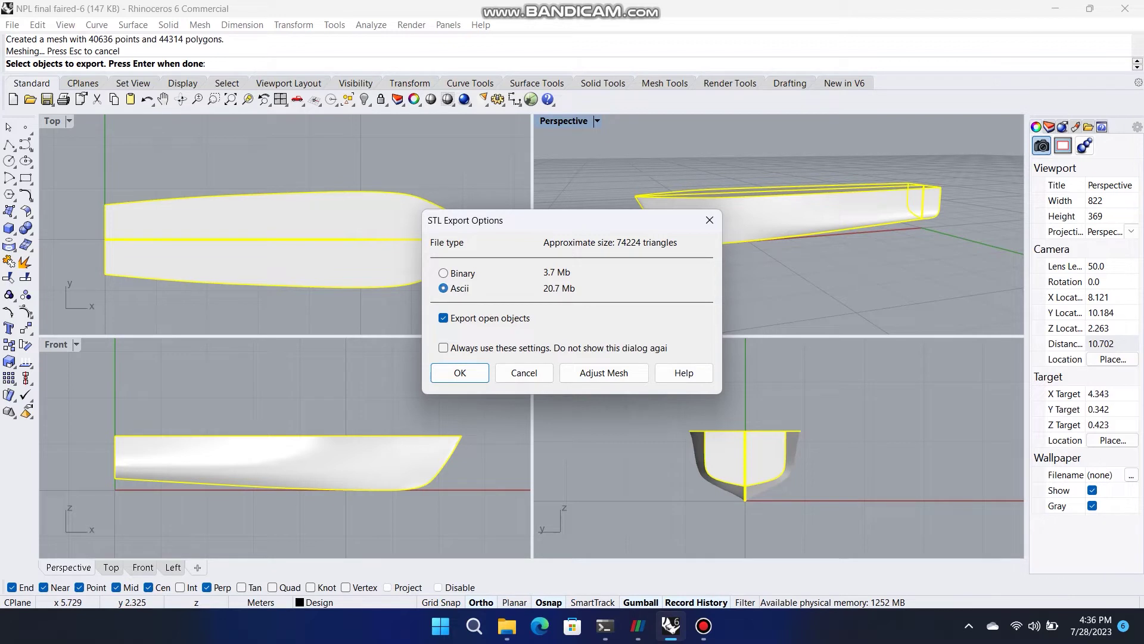
key("Return")
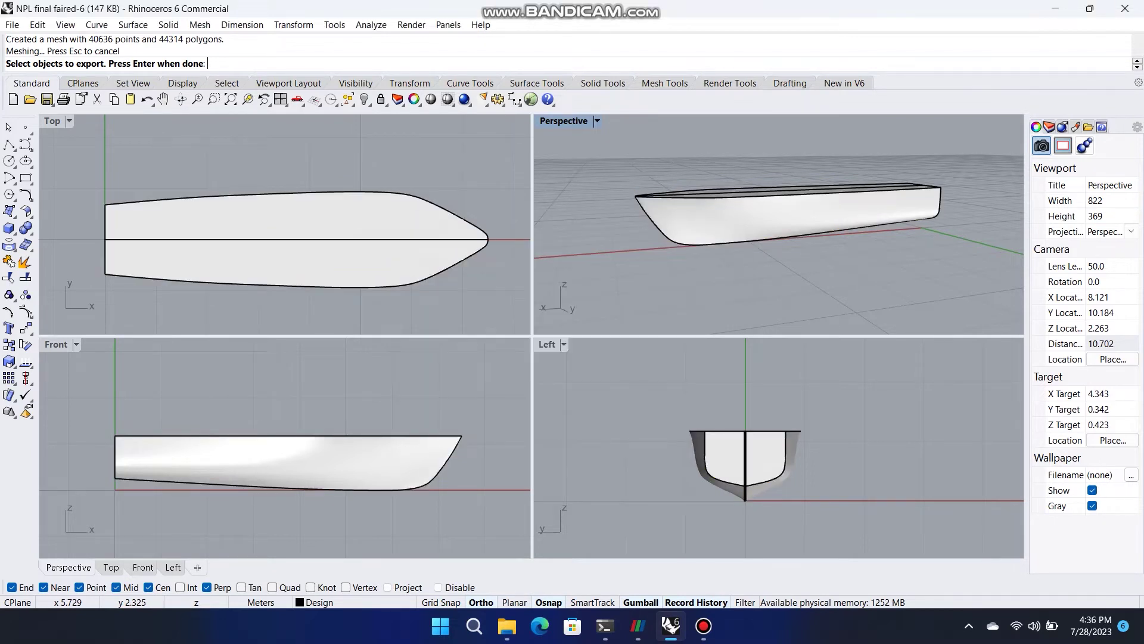
key("Return")
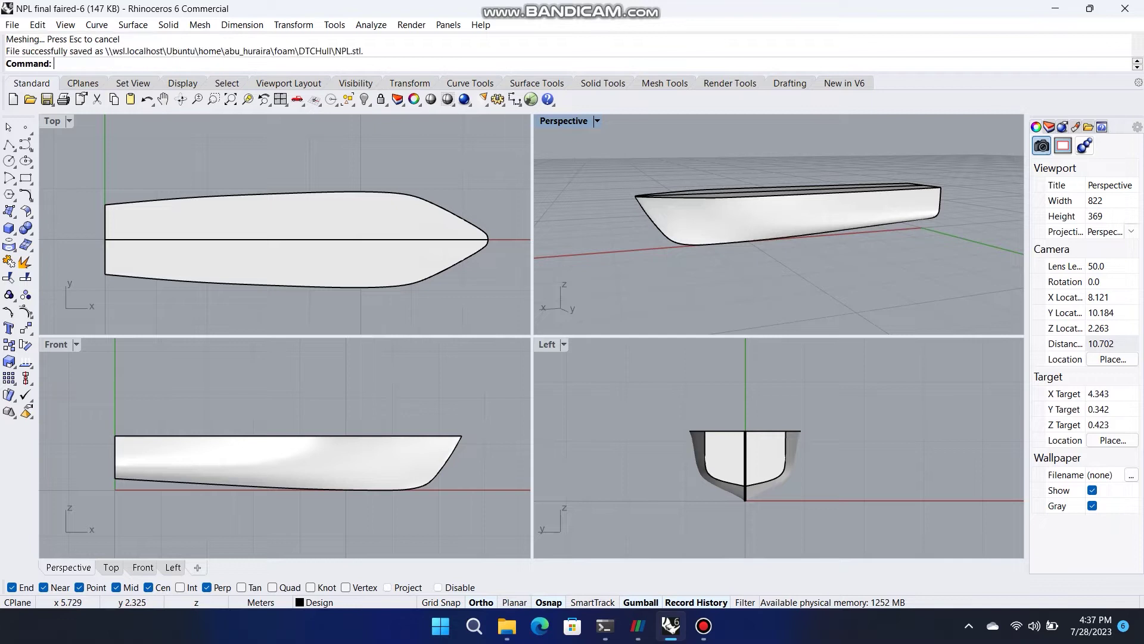
Close Rhino, saving the changes to NPL final faired-6.
left_click(1125, 8)
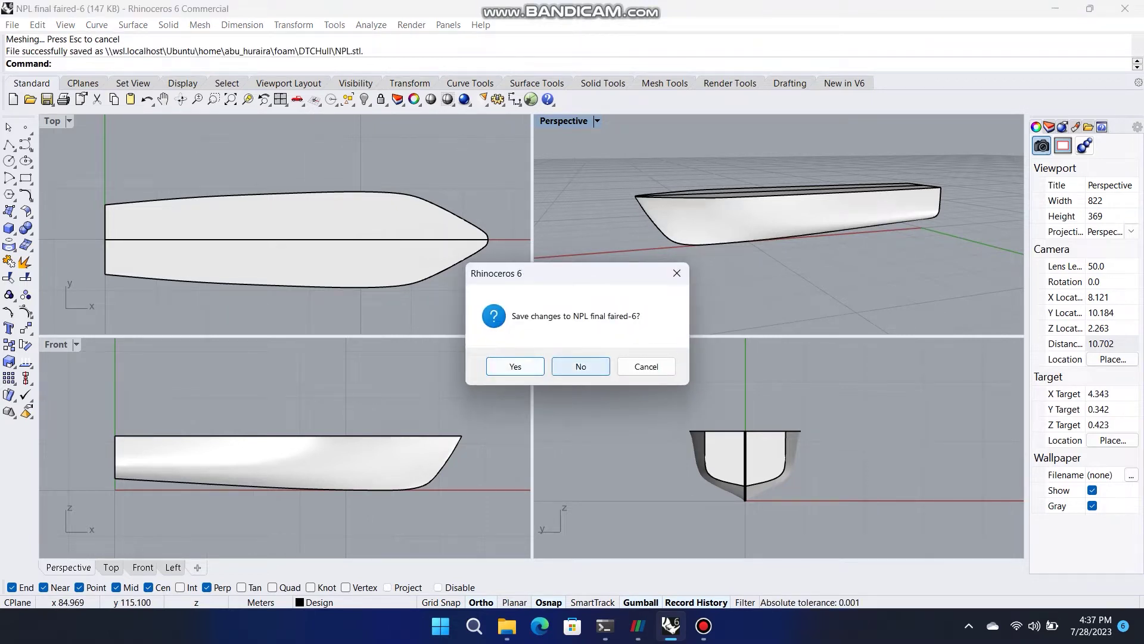
left_click(516, 365)
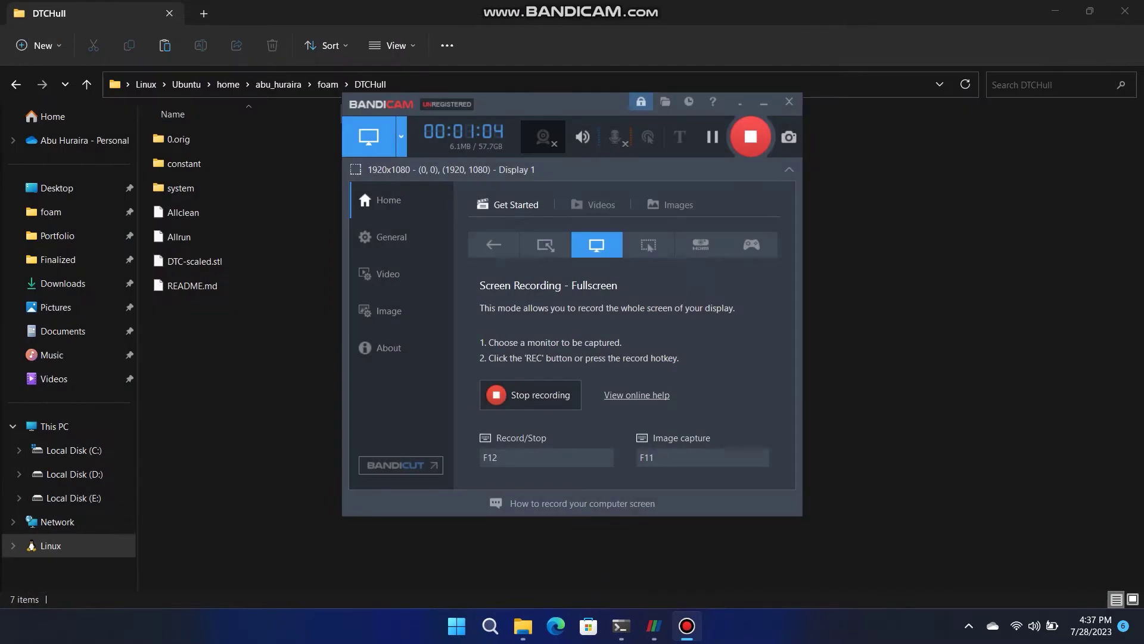
Refresh the DTCHull case folder in File Explorer and decline installing the Rhino update.
left_click(314, 229)
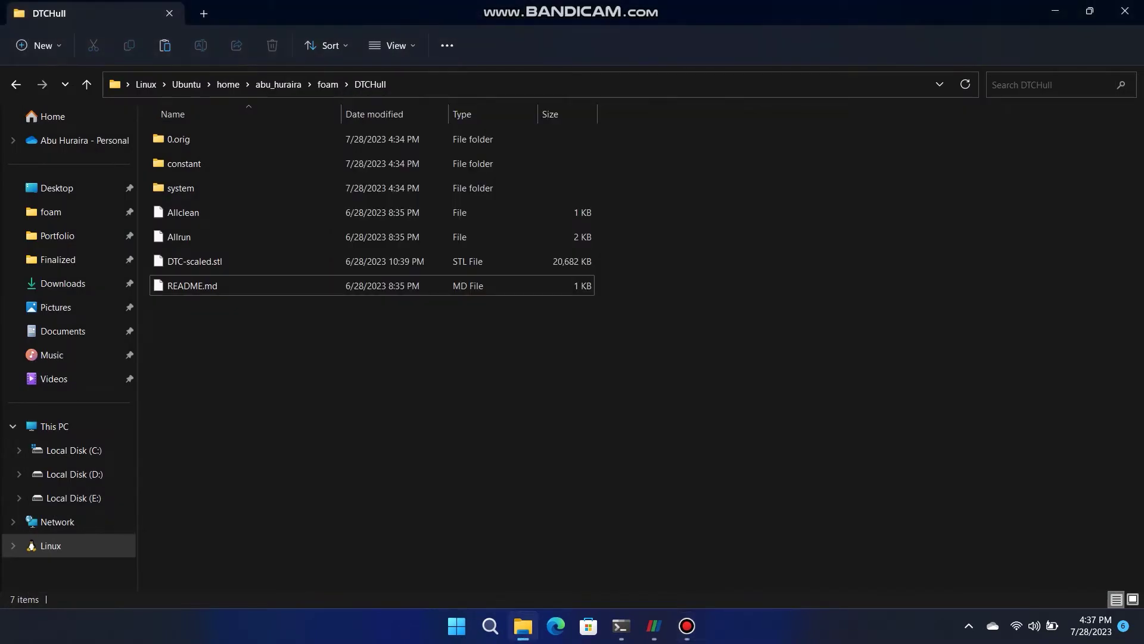
right_click(314, 228)
left_click(357, 406)
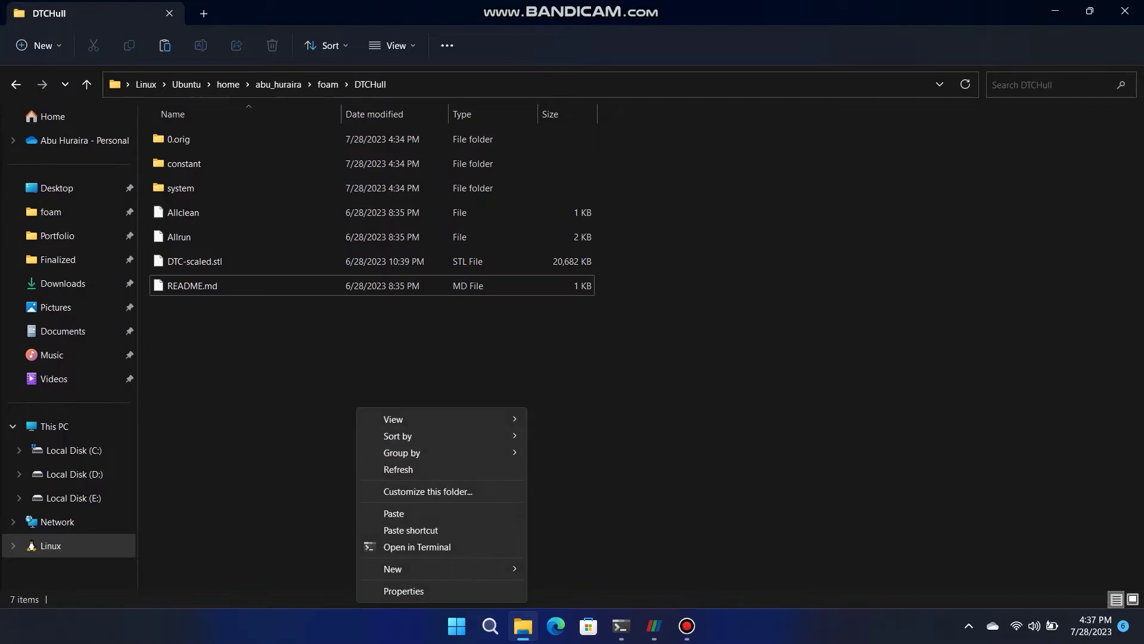
left_click(376, 468)
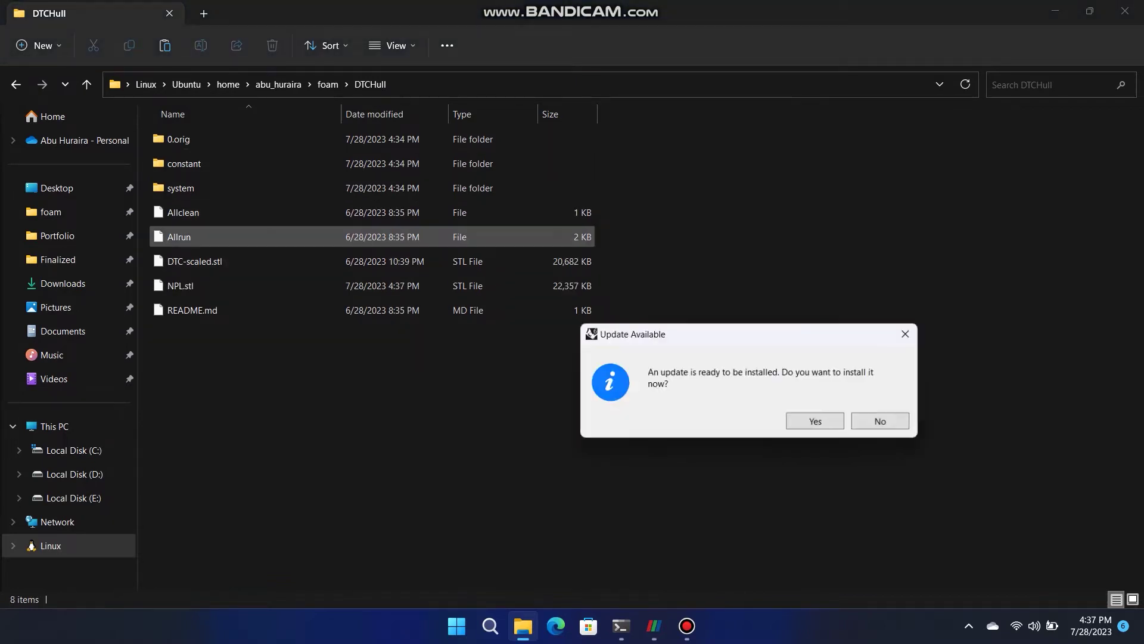
left_click(885, 422)
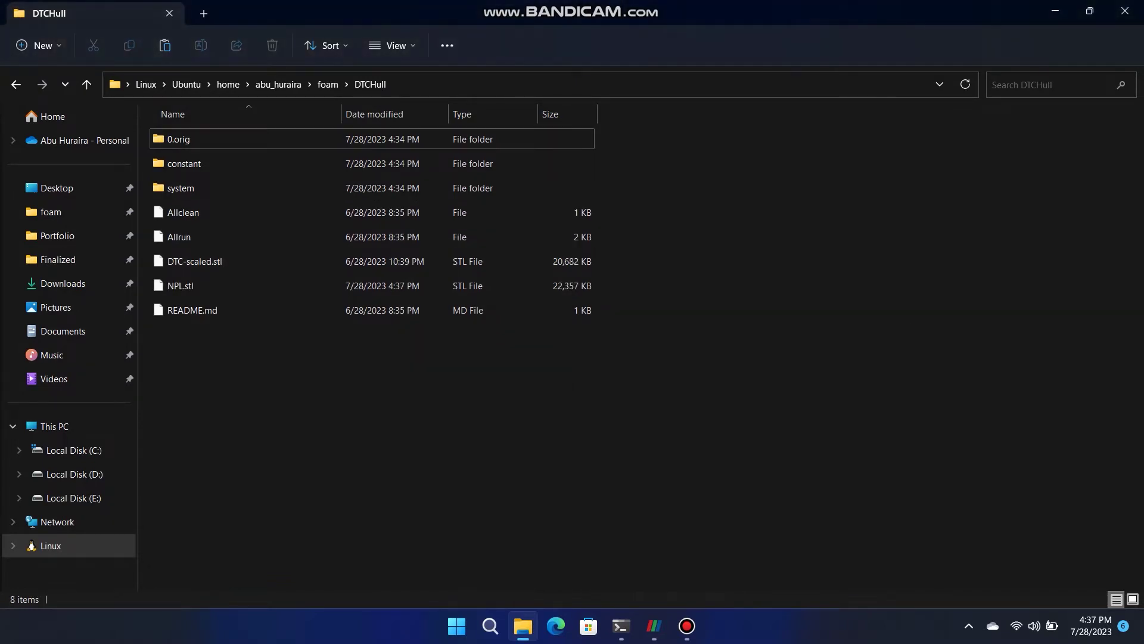
Copy the exported NPL.stl file in the DTCHull case folder.
left_click(250, 286)
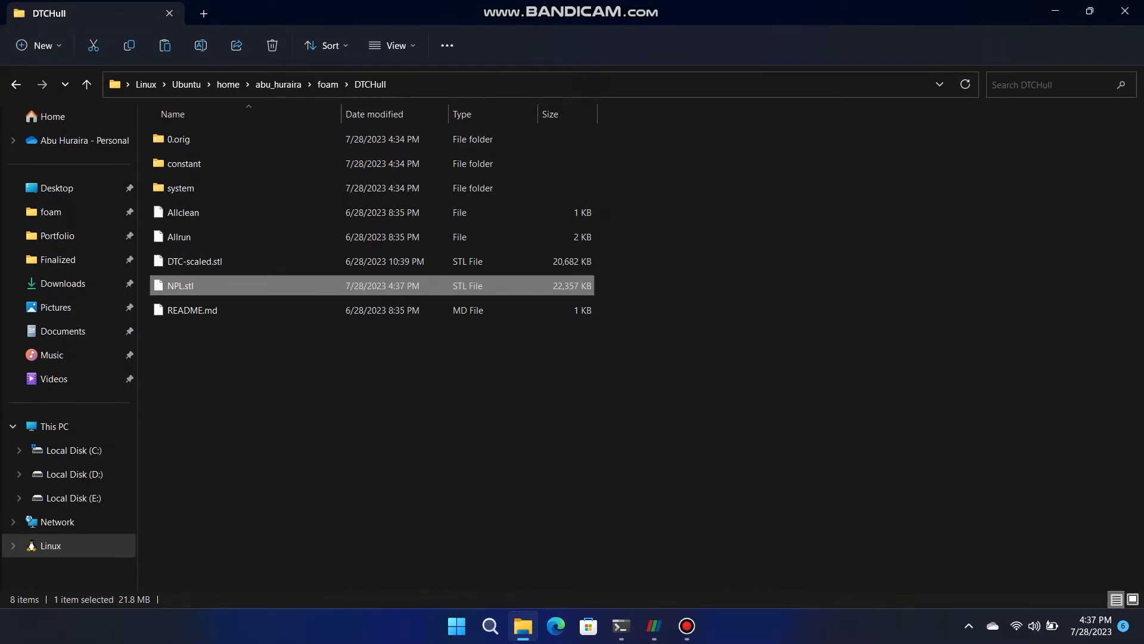
double_click(251, 286)
left_click(250, 286)
left_click(250, 286)
left_click(180, 286)
left_click(238, 370)
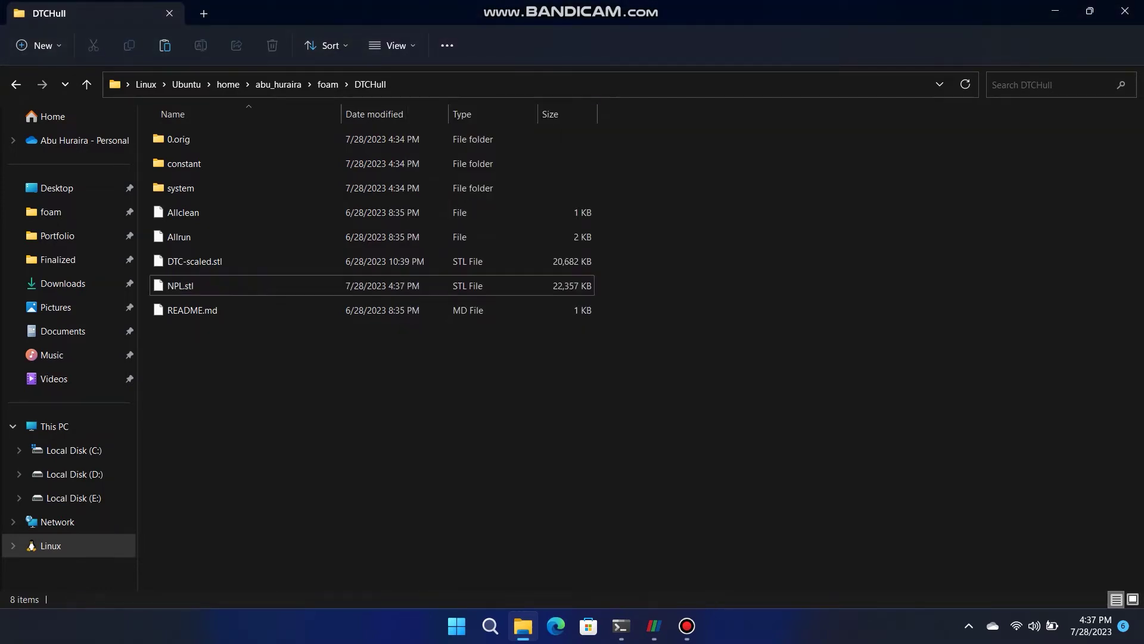
left_click(202, 286)
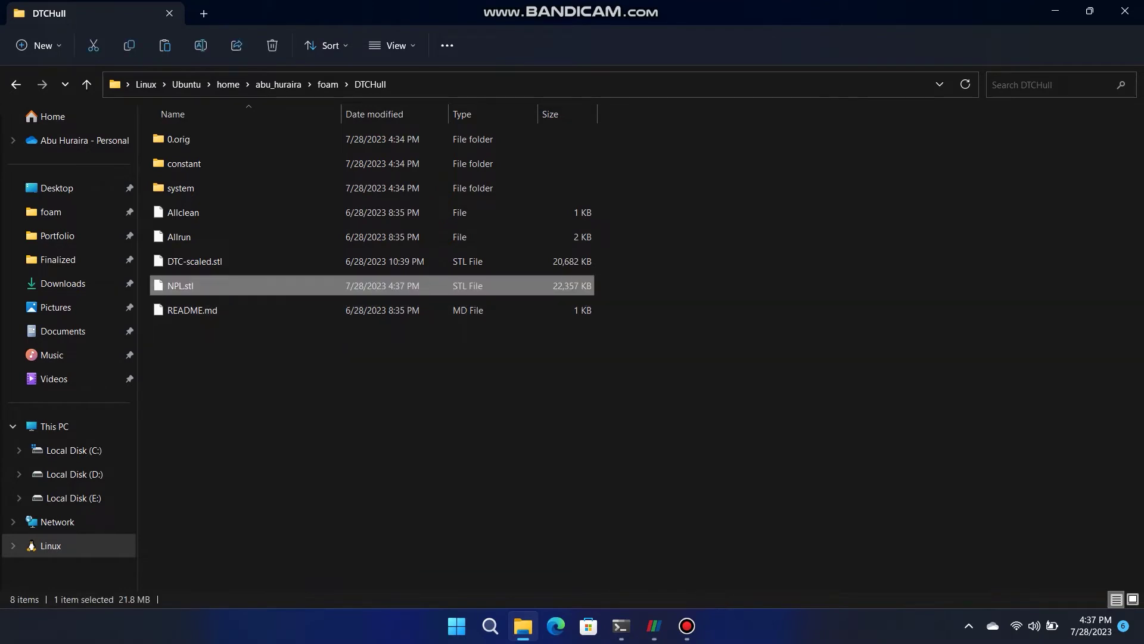
right_click(240, 288)
left_click(316, 498)
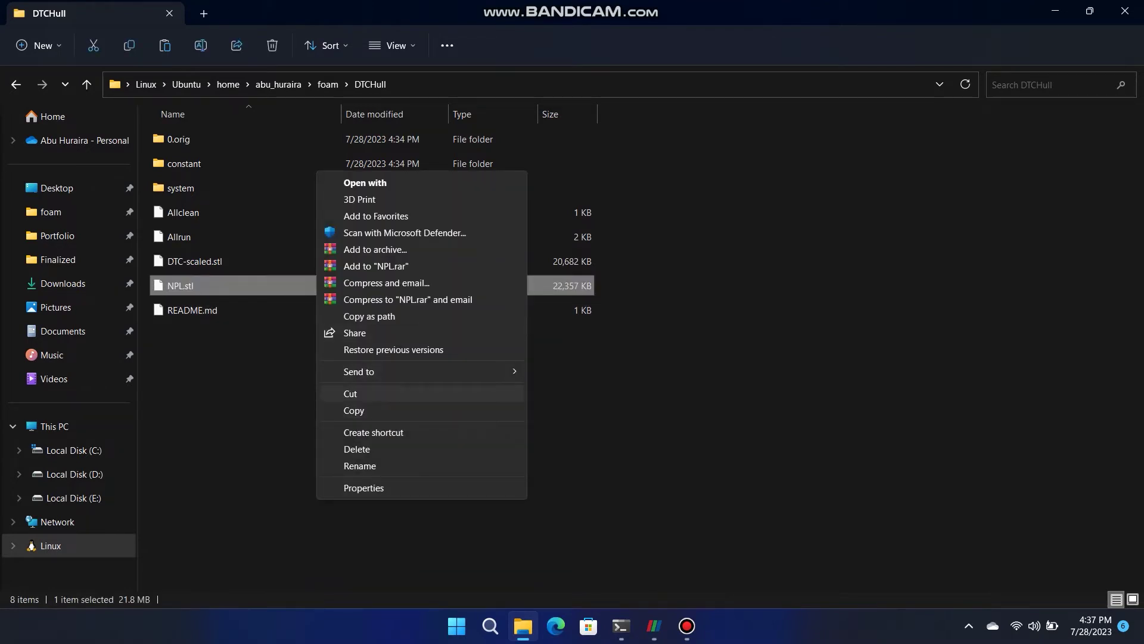
left_click(354, 410)
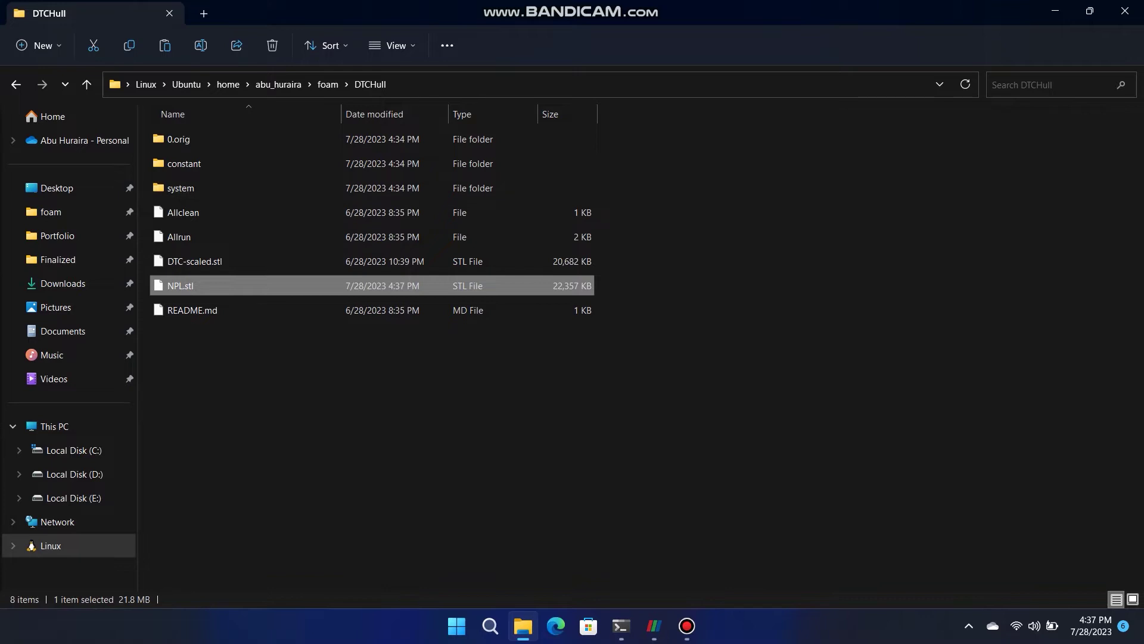
Create a folder named triSurface inside the case's constant folder.
double_click(184, 164)
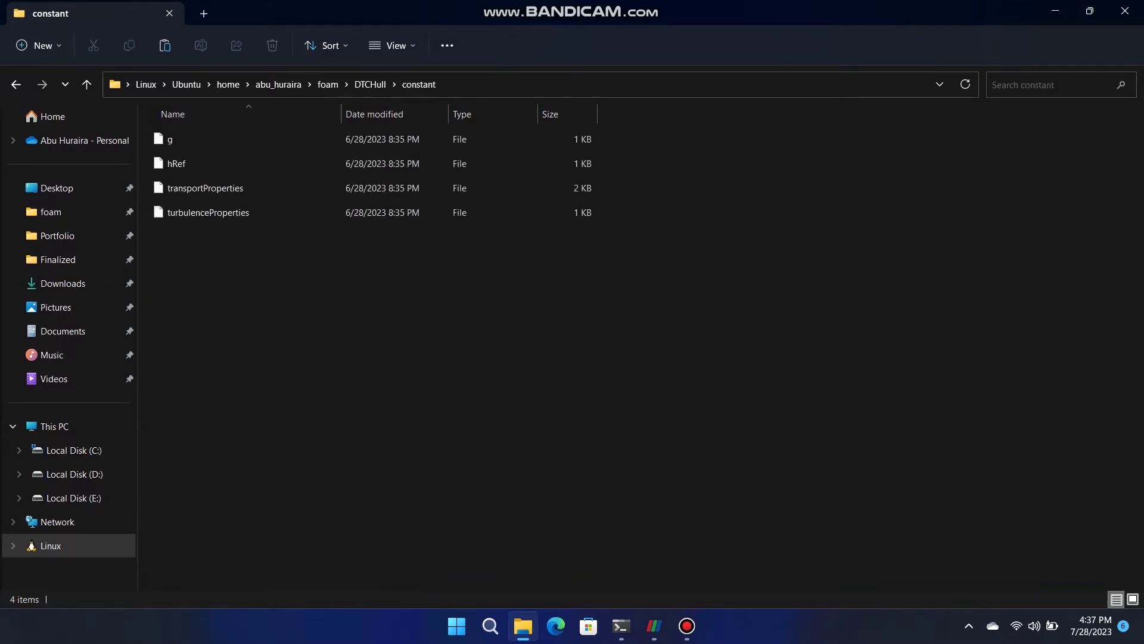
right_click(253, 312)
mouse_move(294, 438)
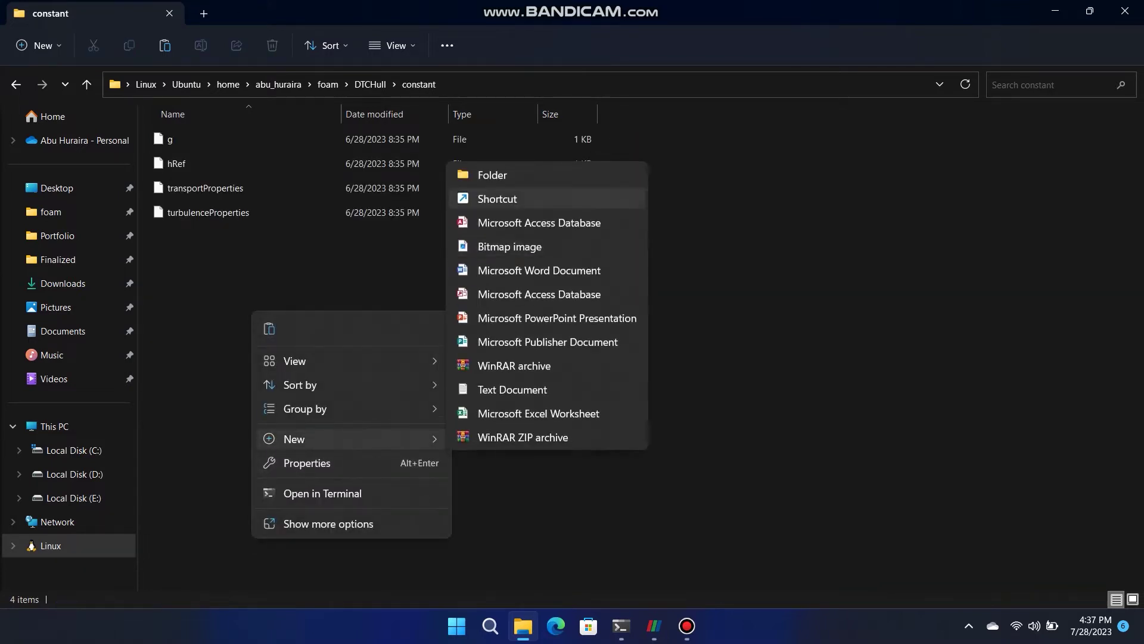
left_click(492, 174)
type("tr")
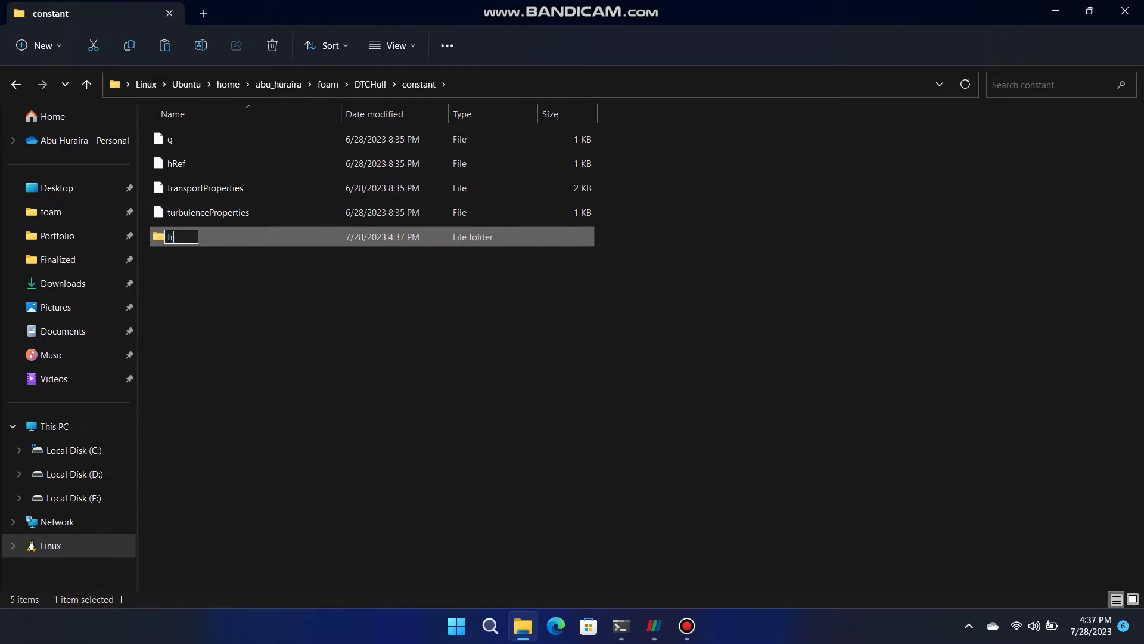
type("iSurface")
key("Return")
Paste the copied NPL.stl into the triSurface folder and return to the DTCHull case folder.
key("Return")
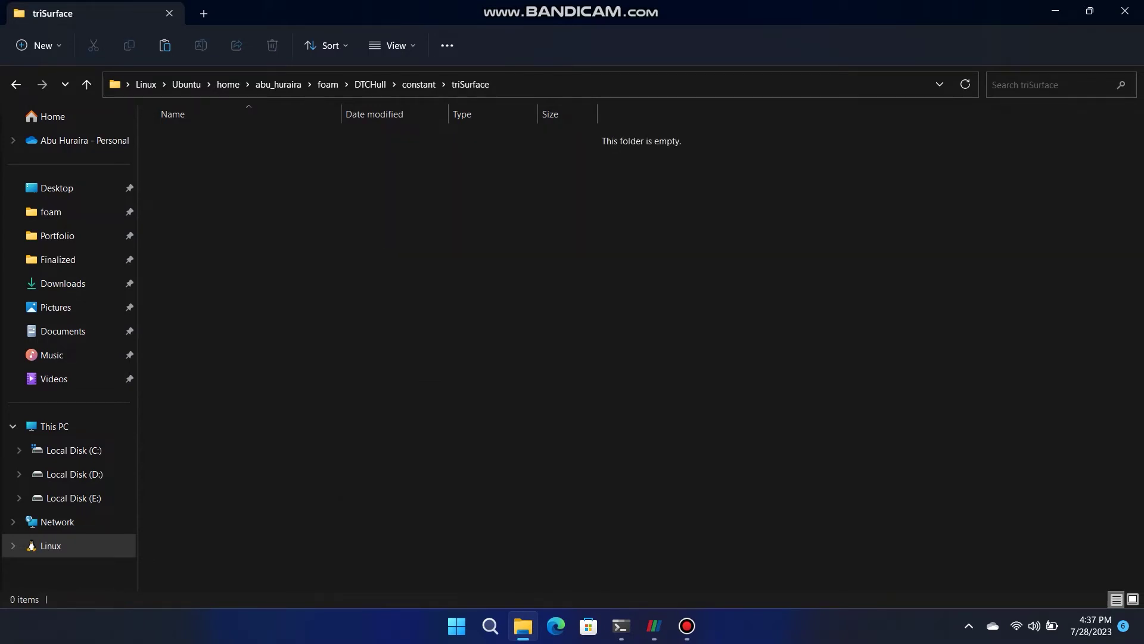
right_click(309, 310)
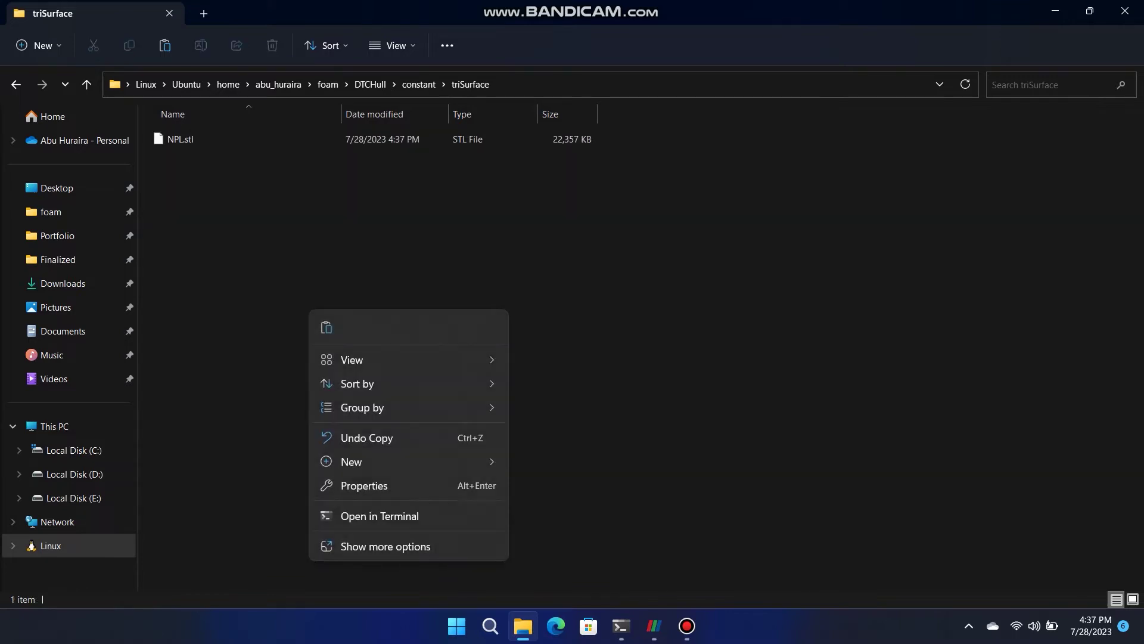
left_click(16, 85)
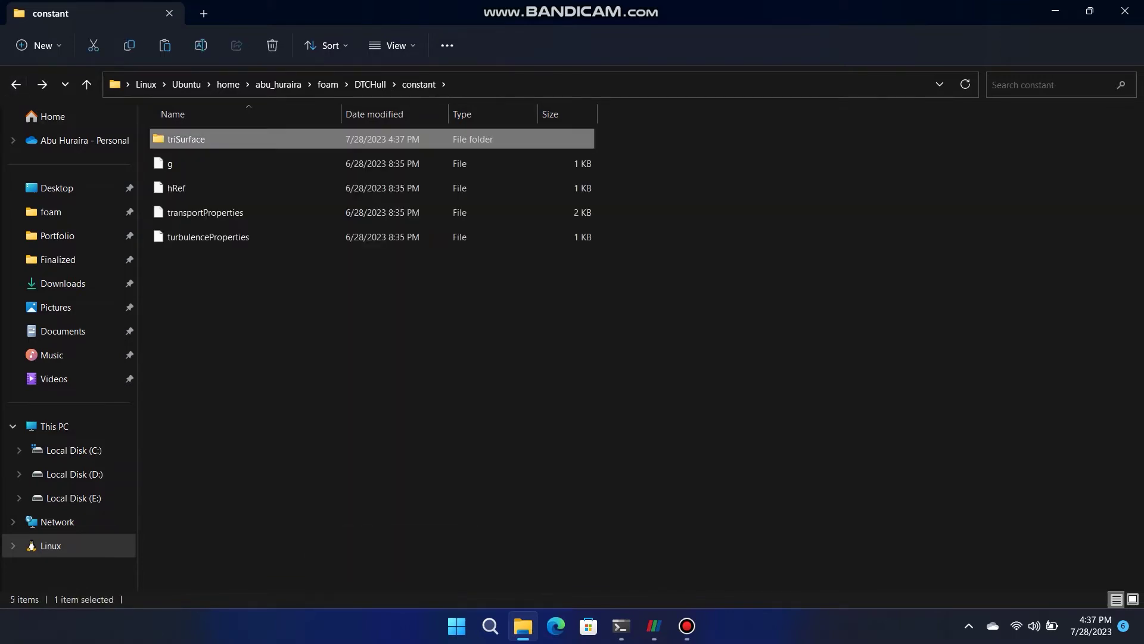
left_click(16, 84)
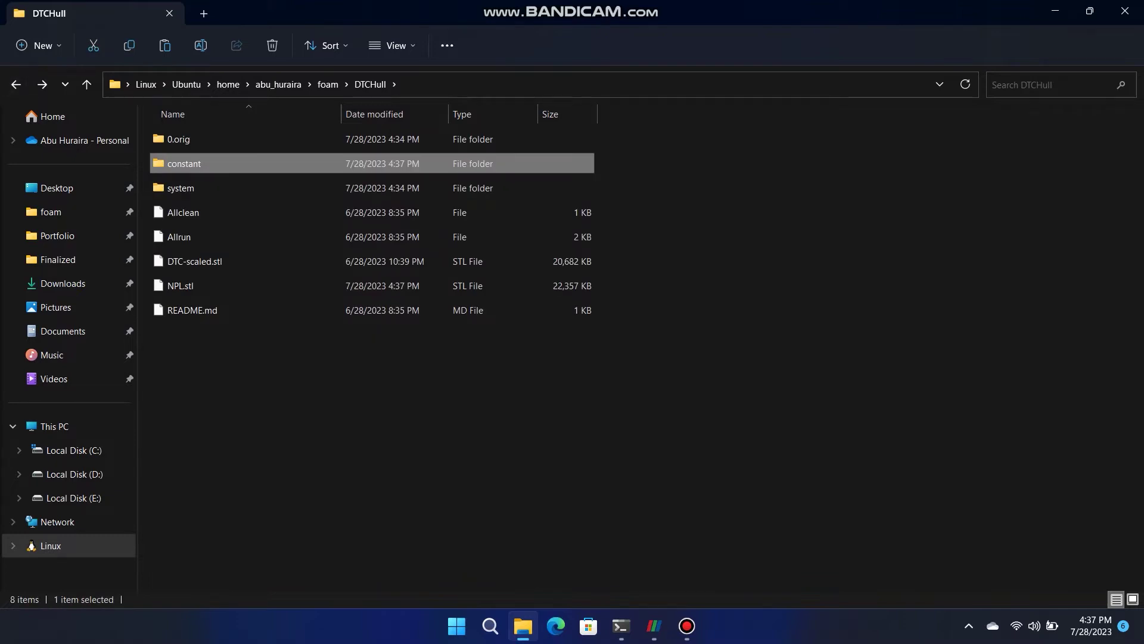
left_click(369, 382)
left_click(183, 286)
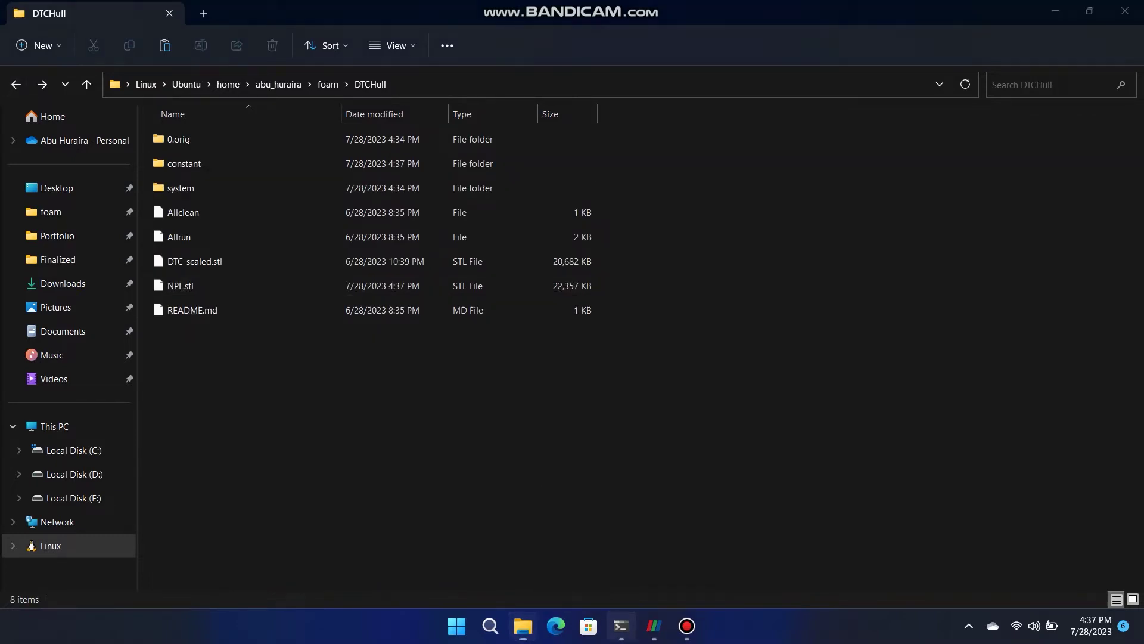
Switch to the Ubuntu terminal and start an OpenFOAM shell session with the openfoam2306 command.
left_click(621, 626)
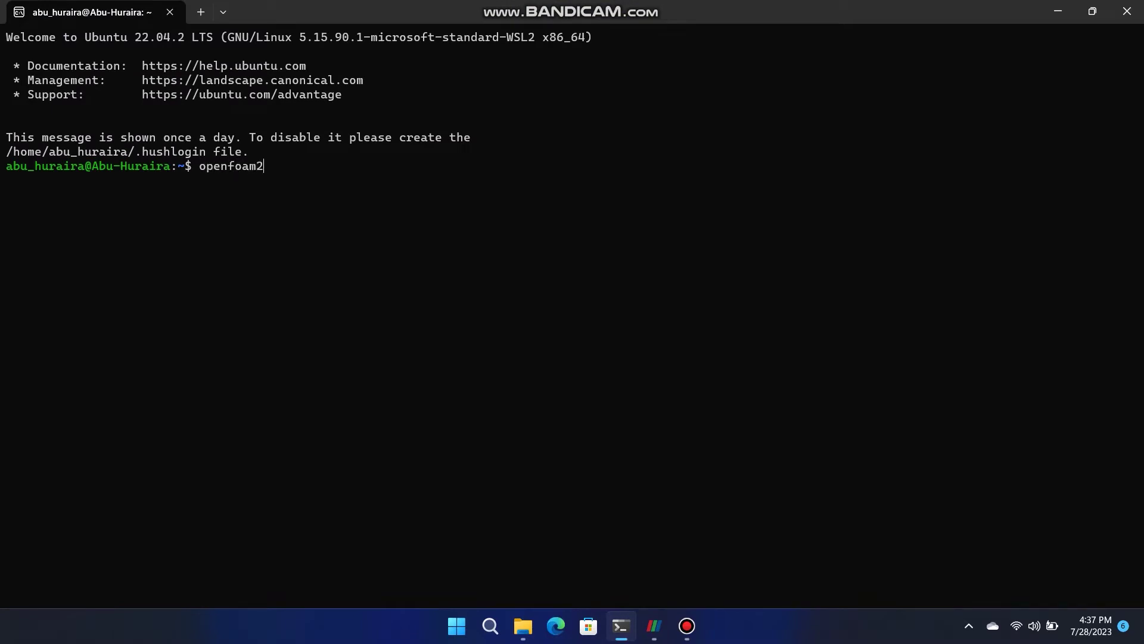
type("openfoam2")
key("Tab")
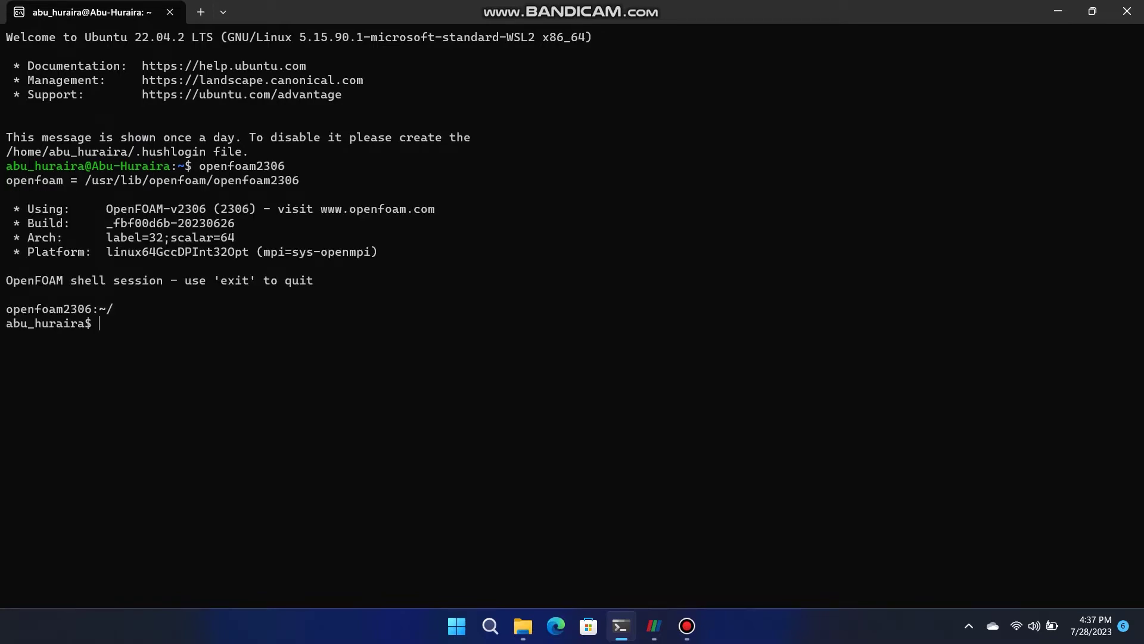
Change the terminal's working directory to foam/DTCHull, listing the folder contents along the way.
type("ls")
key("Return")
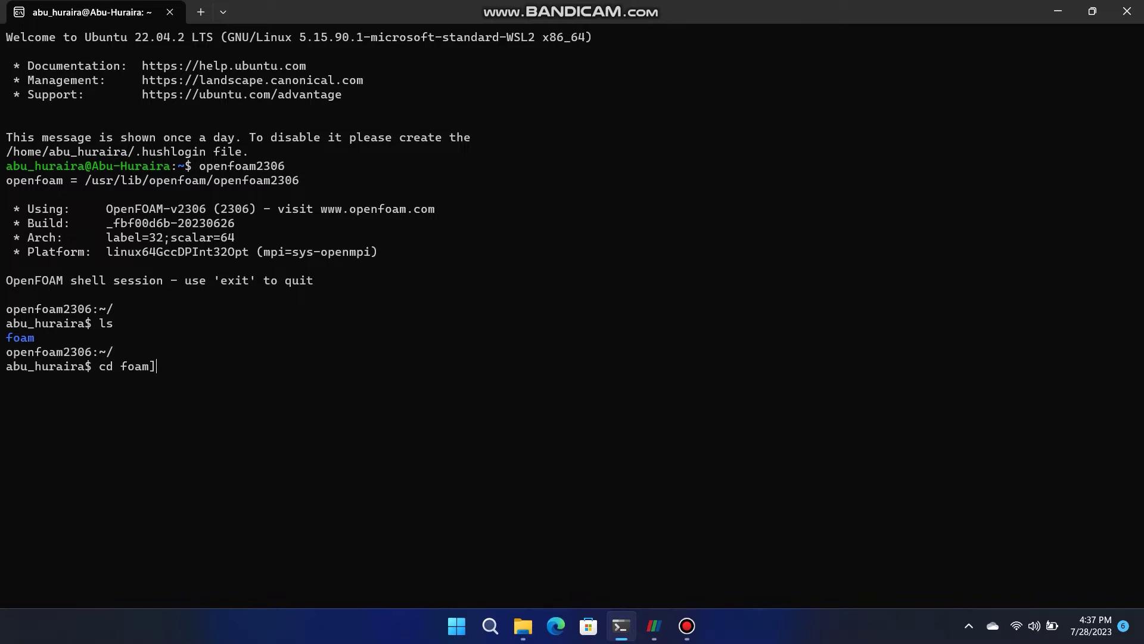
type("cd foam")
key("Return")
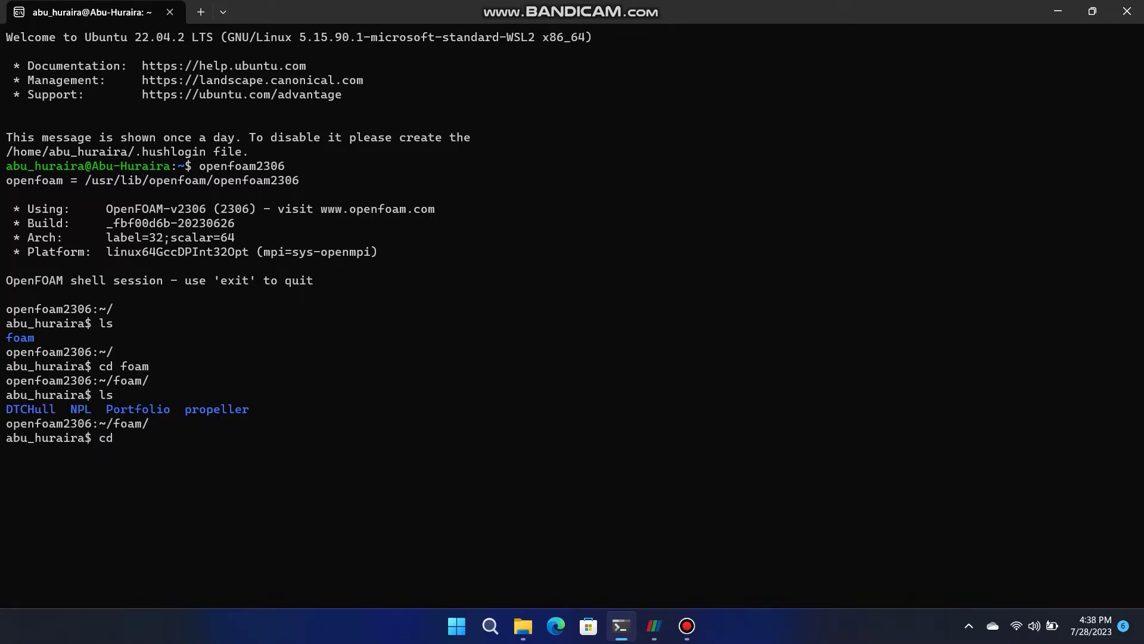
key("Tab")
key("Return")
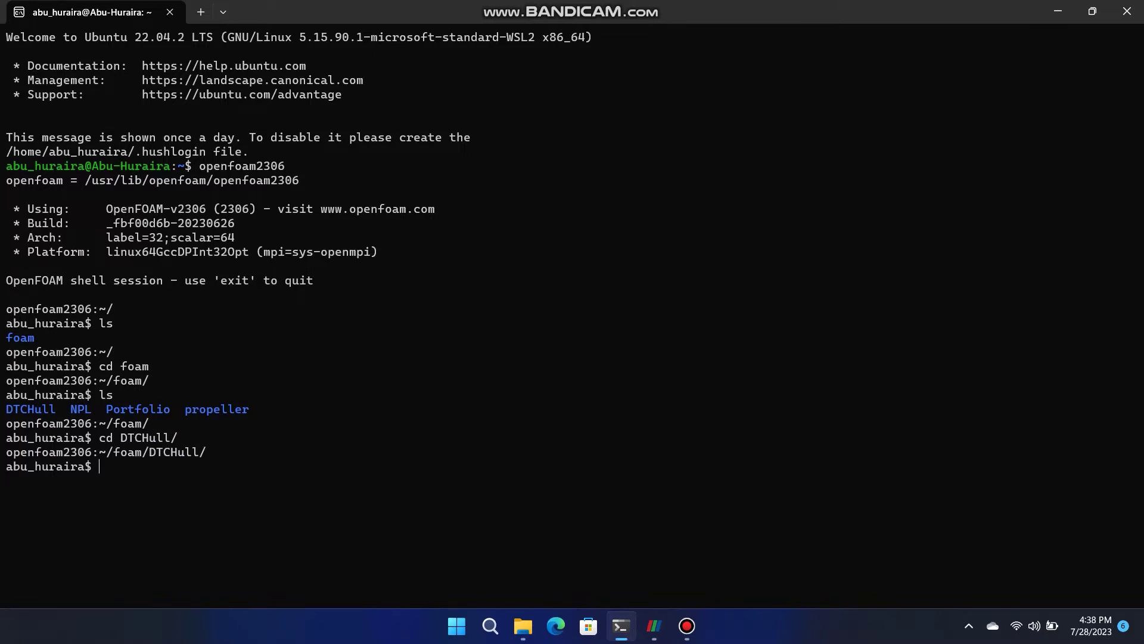
type("ls")
key("Return")
Switch to File Explorer and open the system folder of the DTCHull case.
key("alt+Tab")
left_click(269, 189)
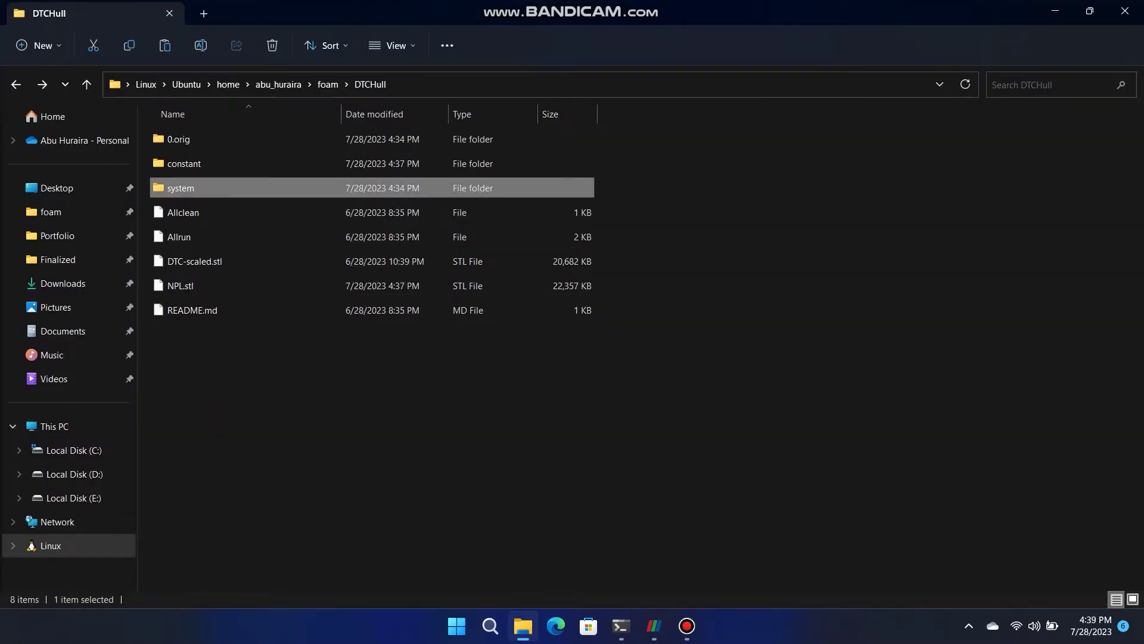
double_click(181, 188)
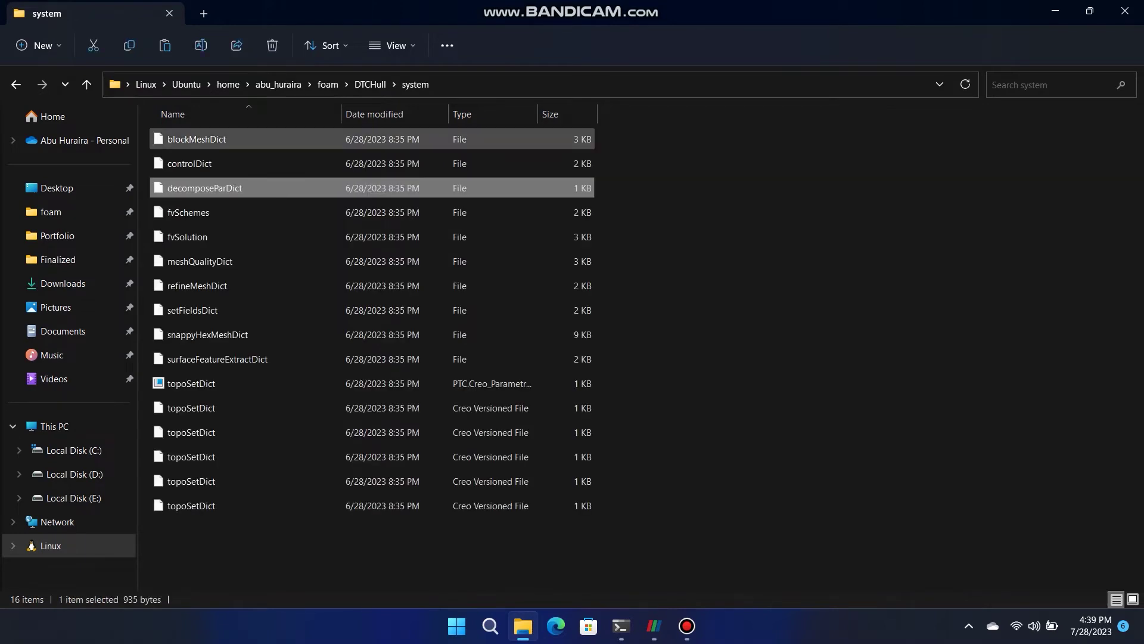
double_click(197, 139)
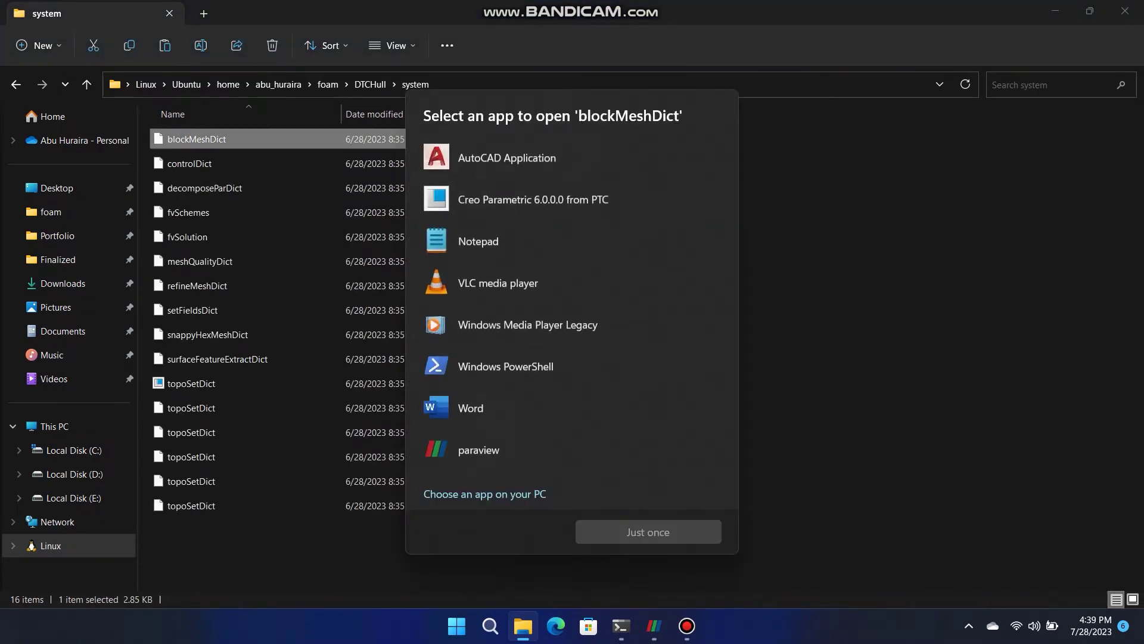
left_click(924, 363)
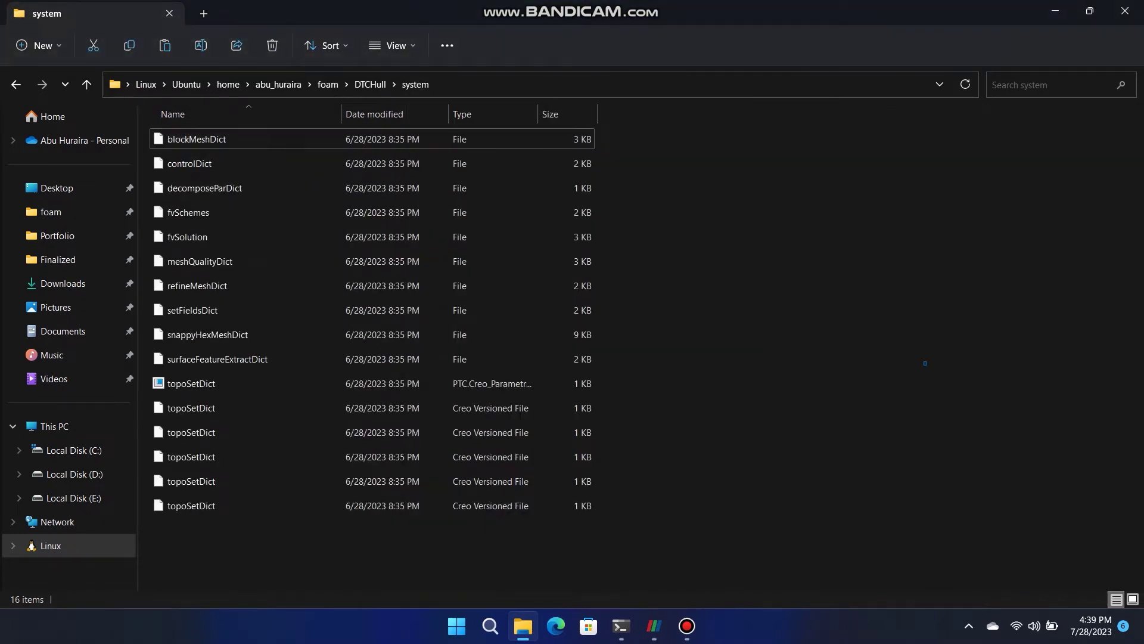
left_click(197, 139)
key("F2")
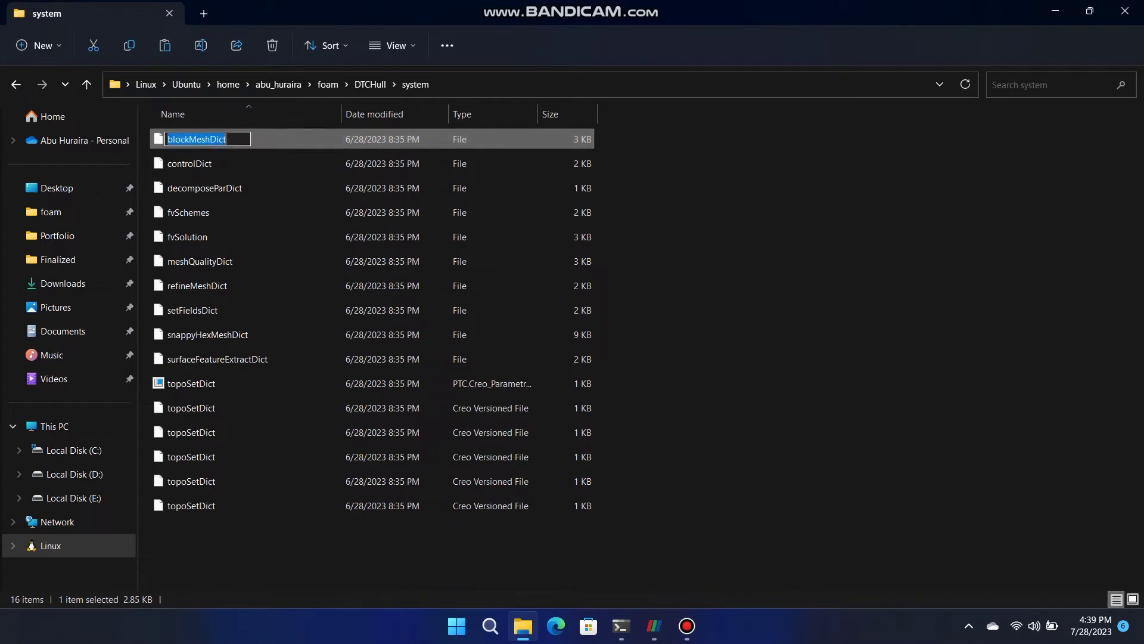
key("Escape")
Open blockMeshDict from the system folder in Notepad and maximize its window.
double_click(197, 138)
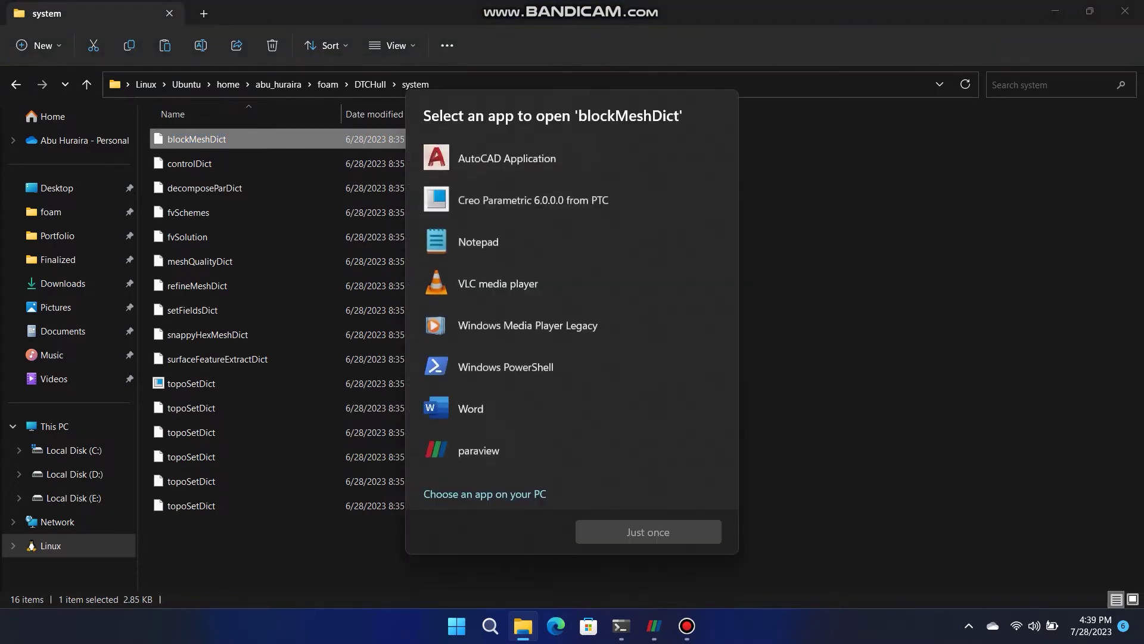
left_click(479, 241)
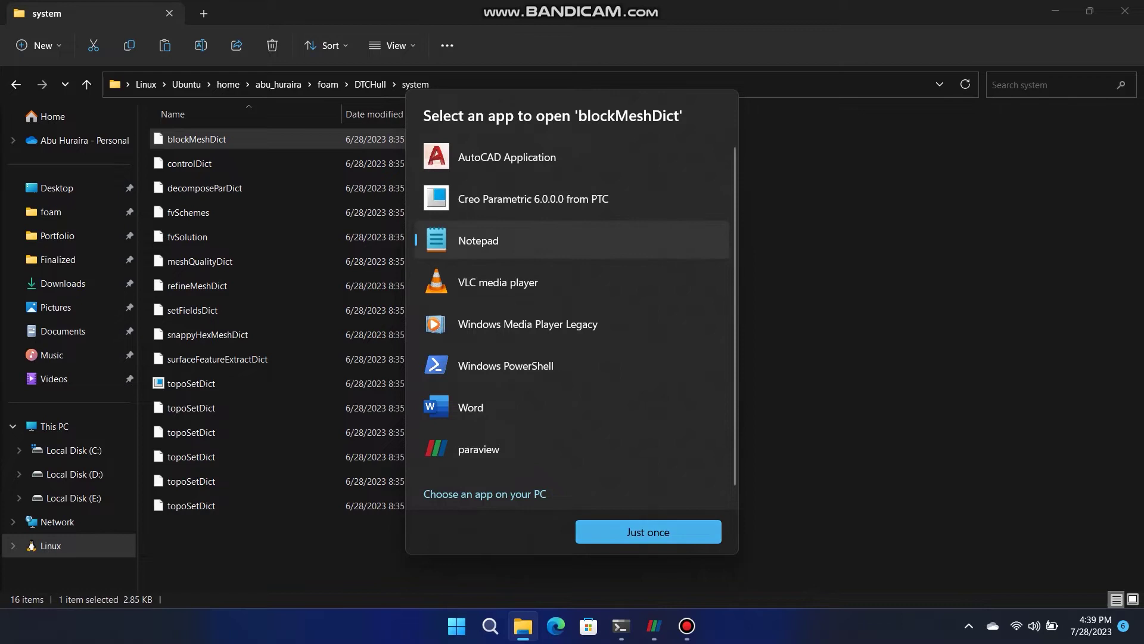
key("Return")
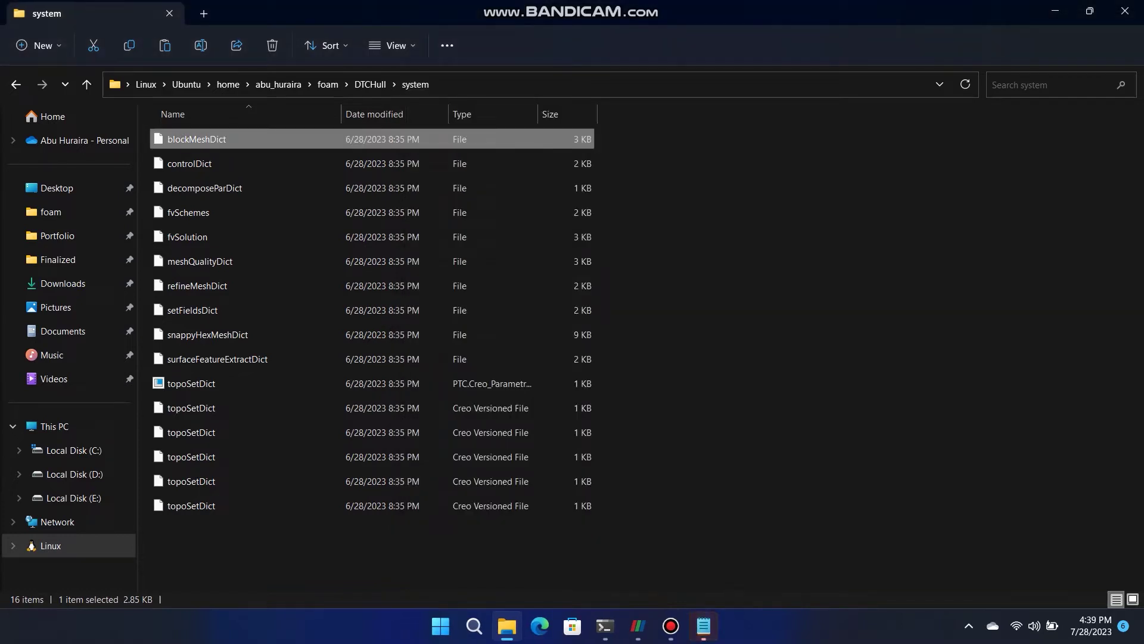
left_click(704, 626)
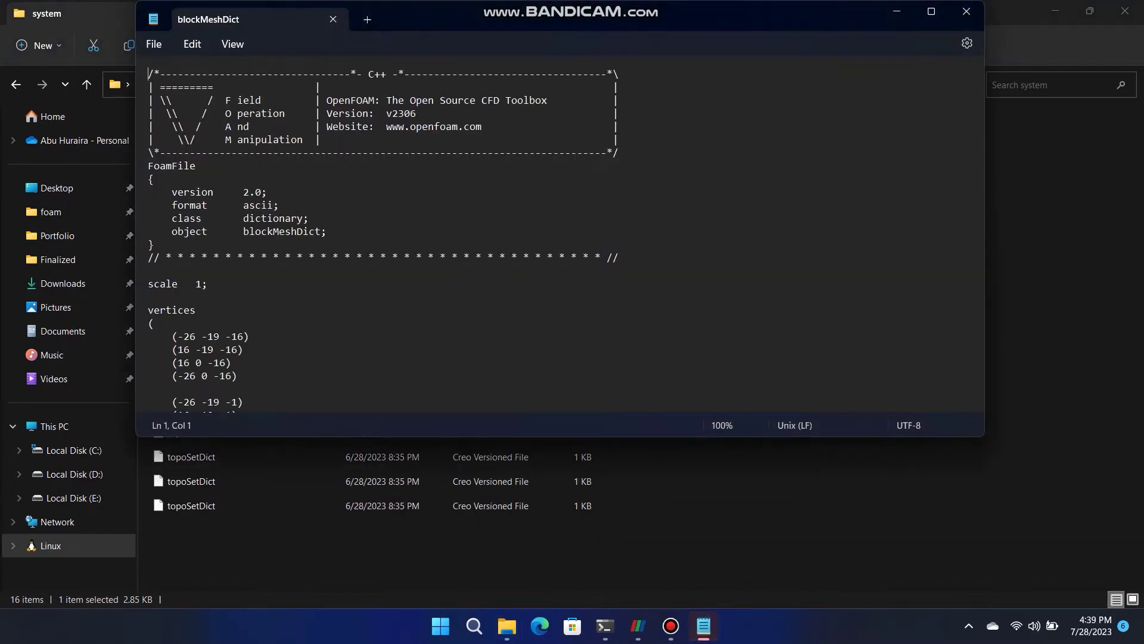
left_click(932, 12)
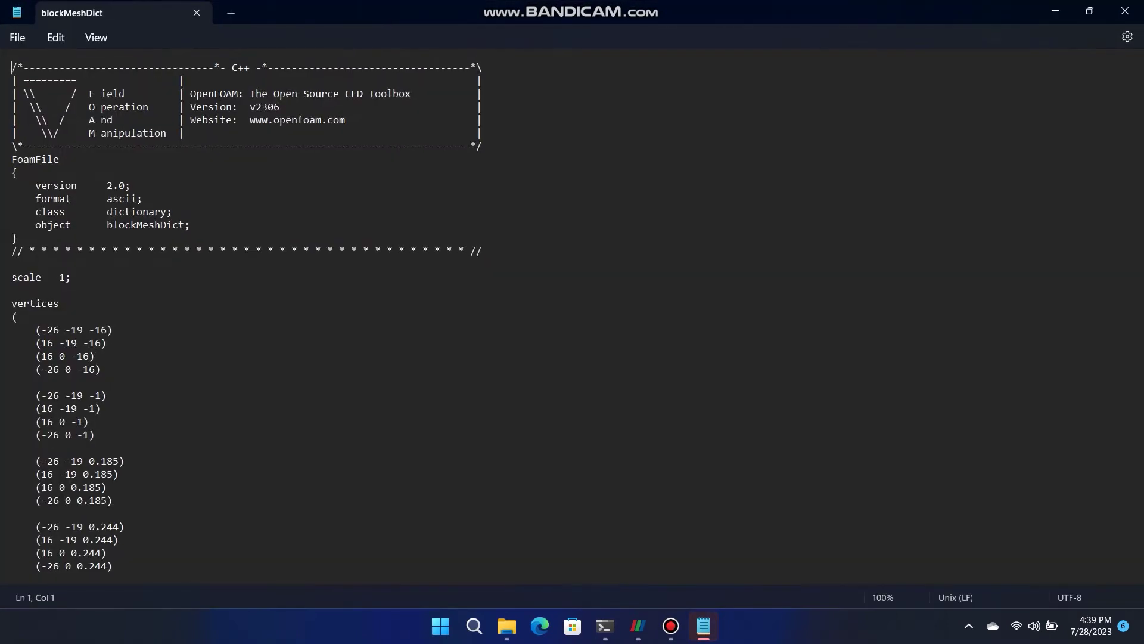
Examine the vertices section of blockMeshDict, going through the coordinate groups for each height level of the domain.
scroll(572, 316, "down", 3)
scroll(36, 160, "down", 1)
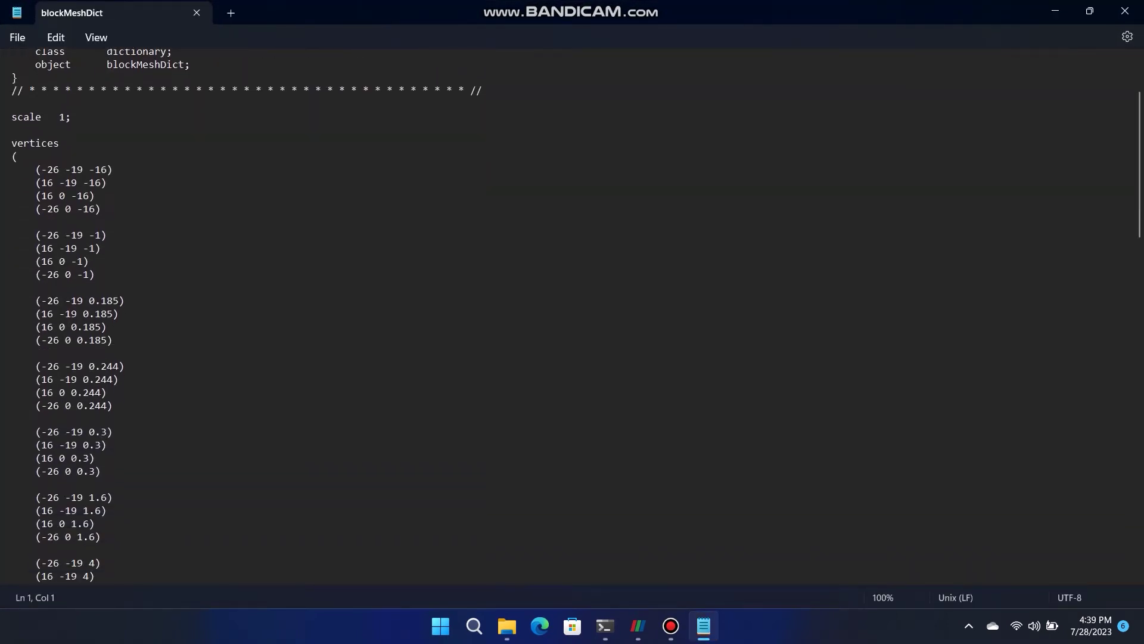
left_click_drag(36, 160, 95, 265)
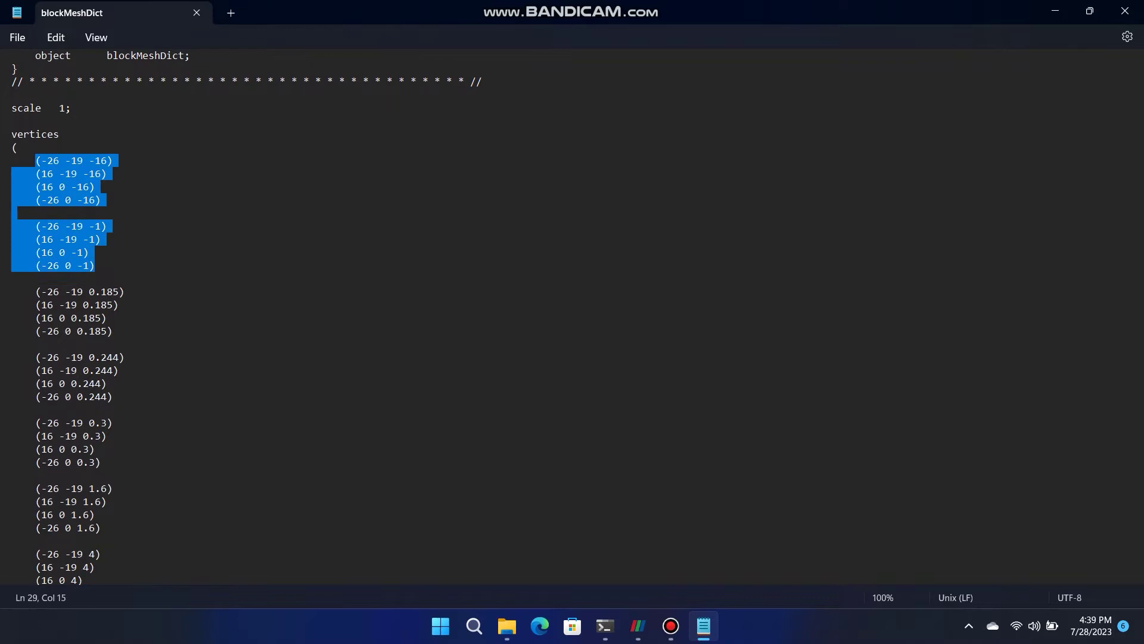
left_click_drag(12, 134, 59, 134)
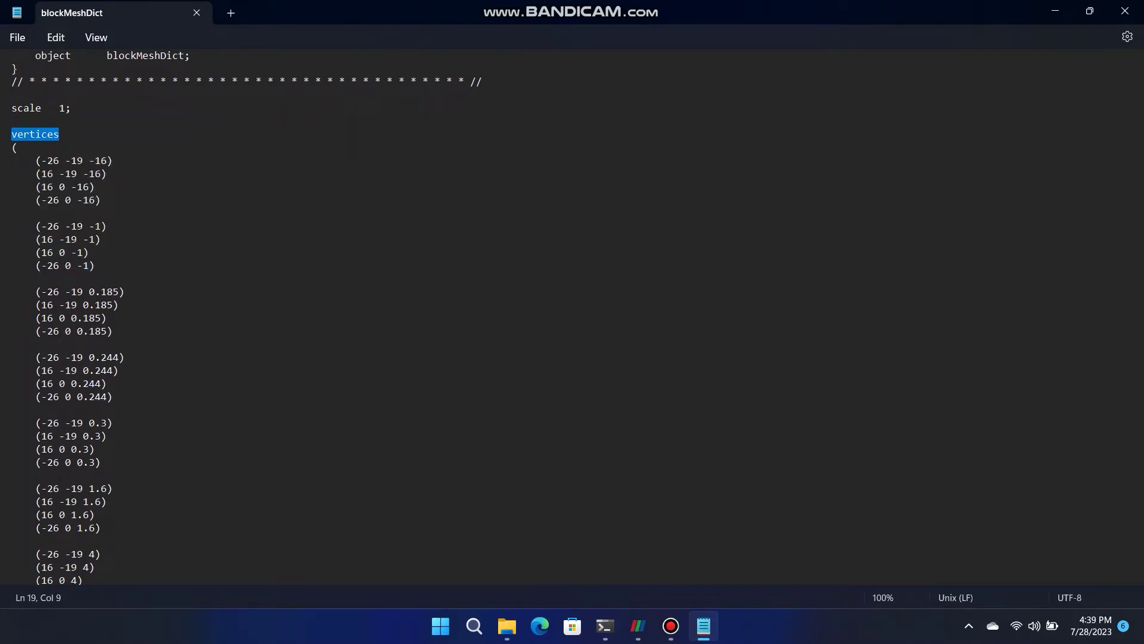
left_click(11, 279)
left_click_drag(36, 291, 113, 396)
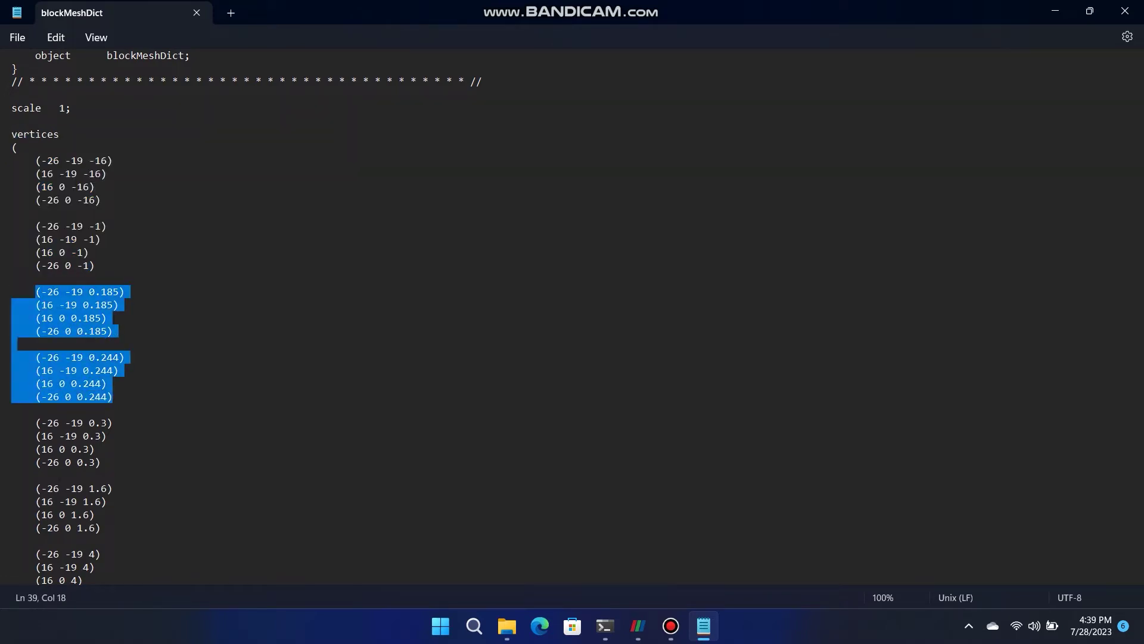
left_click(12, 344)
left_click_drag(29, 226, 112, 330)
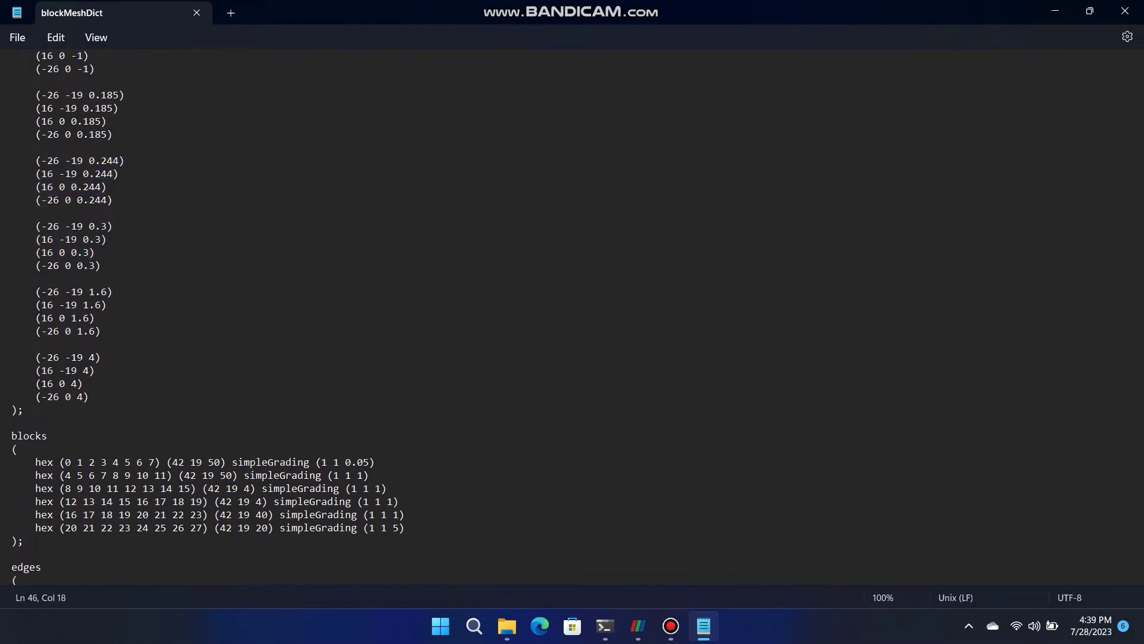
left_click_drag(24, 226, 96, 318)
left_click(102, 331)
left_click_drag(36, 291, 83, 383)
left_click(89, 397)
scroll(89, 396, "up", 1)
scroll(90, 396, "down", 2)
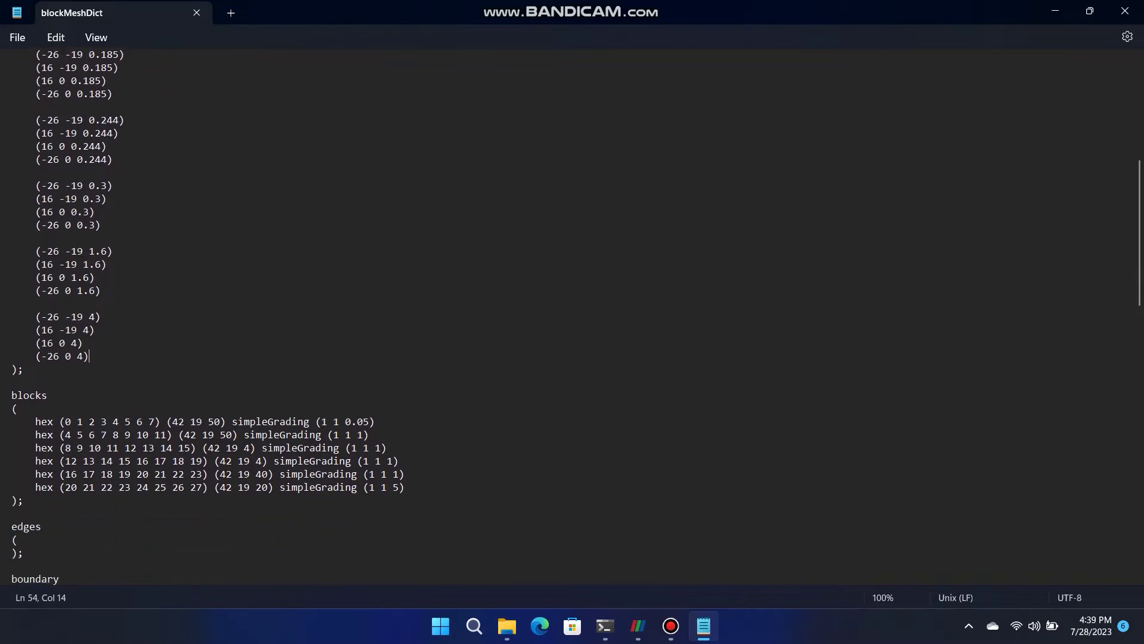
Examine the blocks section, reading the first hex block's vertex list, cell counts and simpleGrading values.
scroll(95, 357, "down", 3)
left_click_drag(29, 331, 214, 331)
left_click(173, 306)
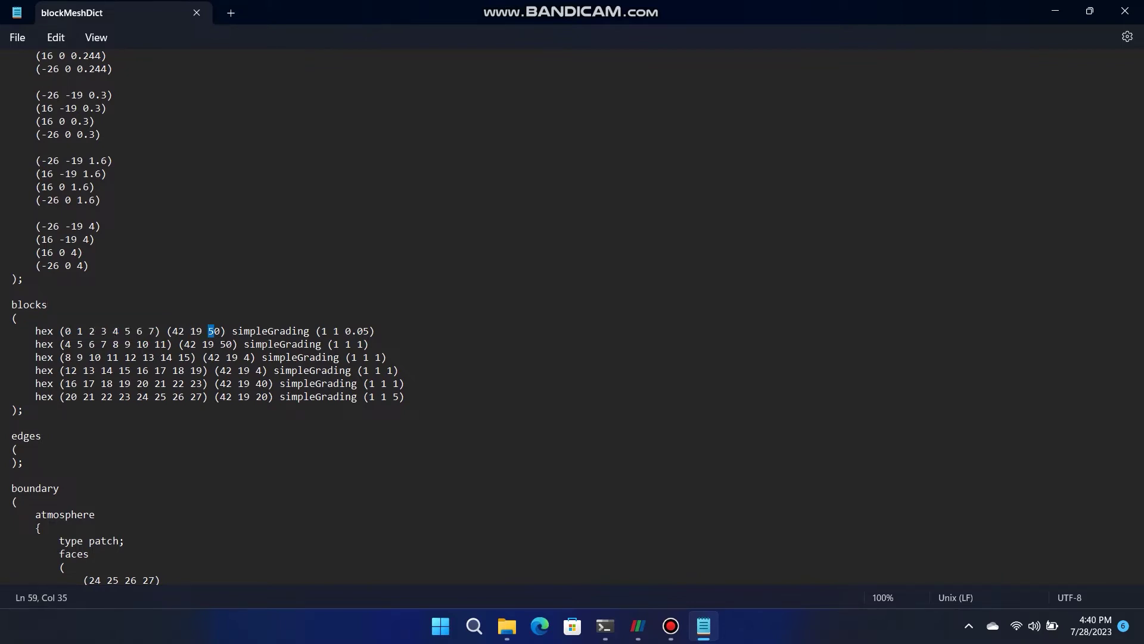
left_click(321, 331)
left_click_drag(375, 330, 230, 331)
left_click(23, 410)
Examine the boundary section of blockMeshDict, reading the atmosphere patch and its face vertices.
scroll(23, 410, "down", 2)
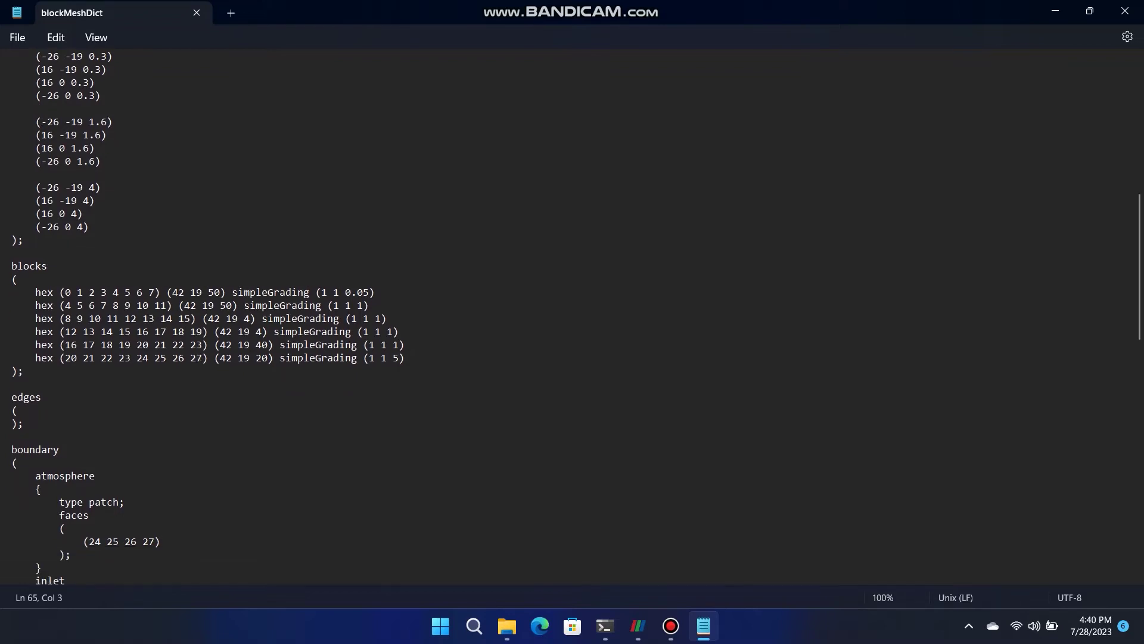
scroll(572, 316, "down", 2)
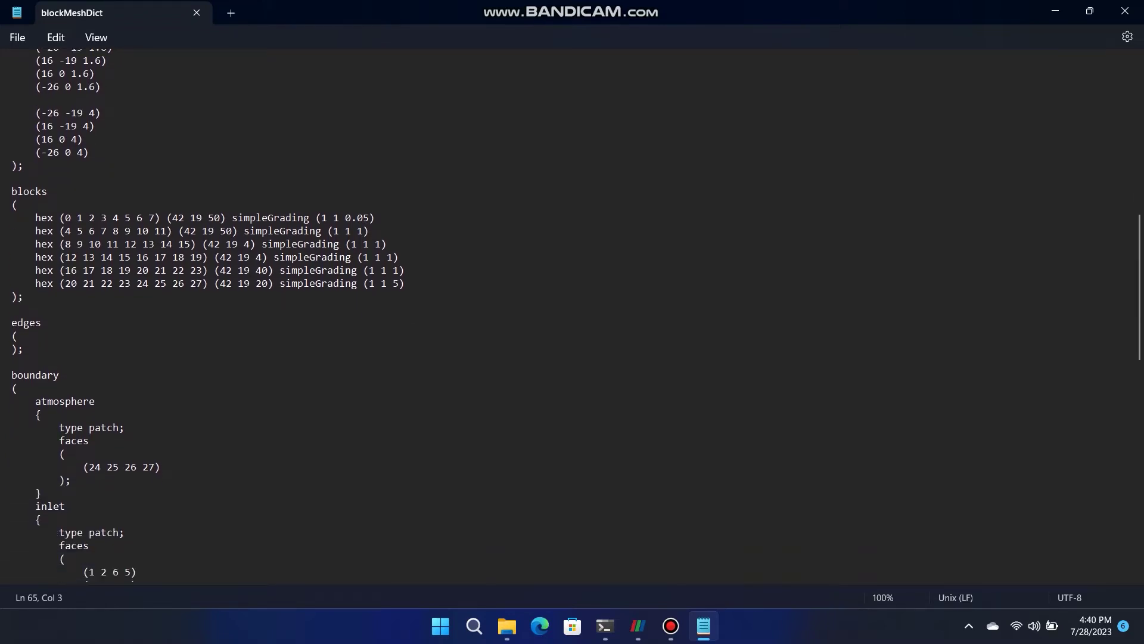
scroll(572, 315, "down", 1)
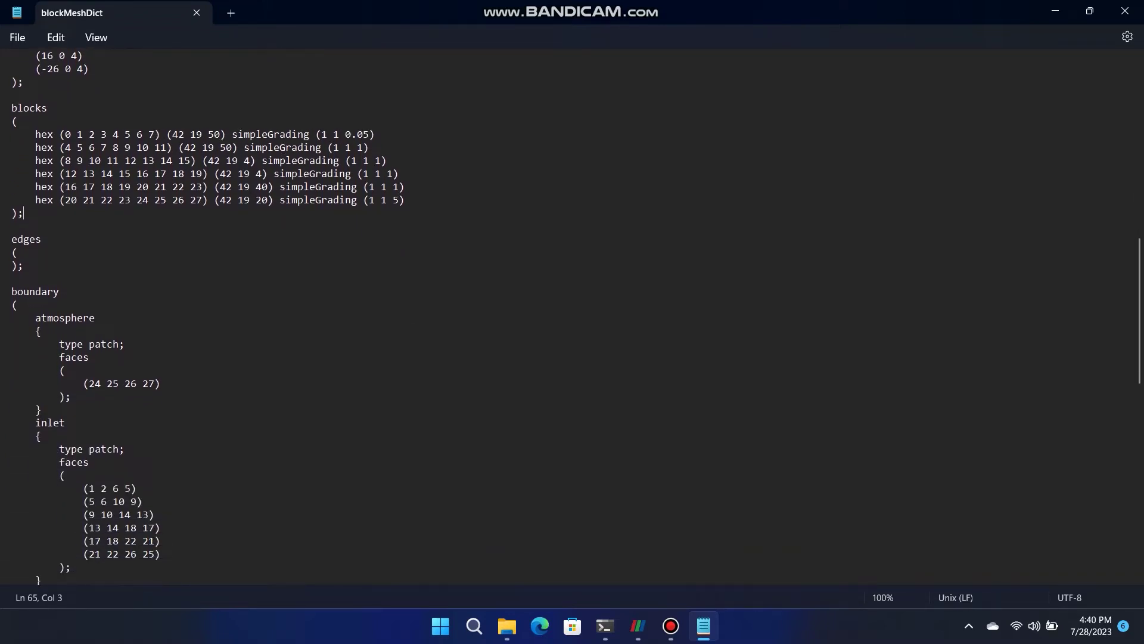
left_click_drag(59, 291, 12, 291)
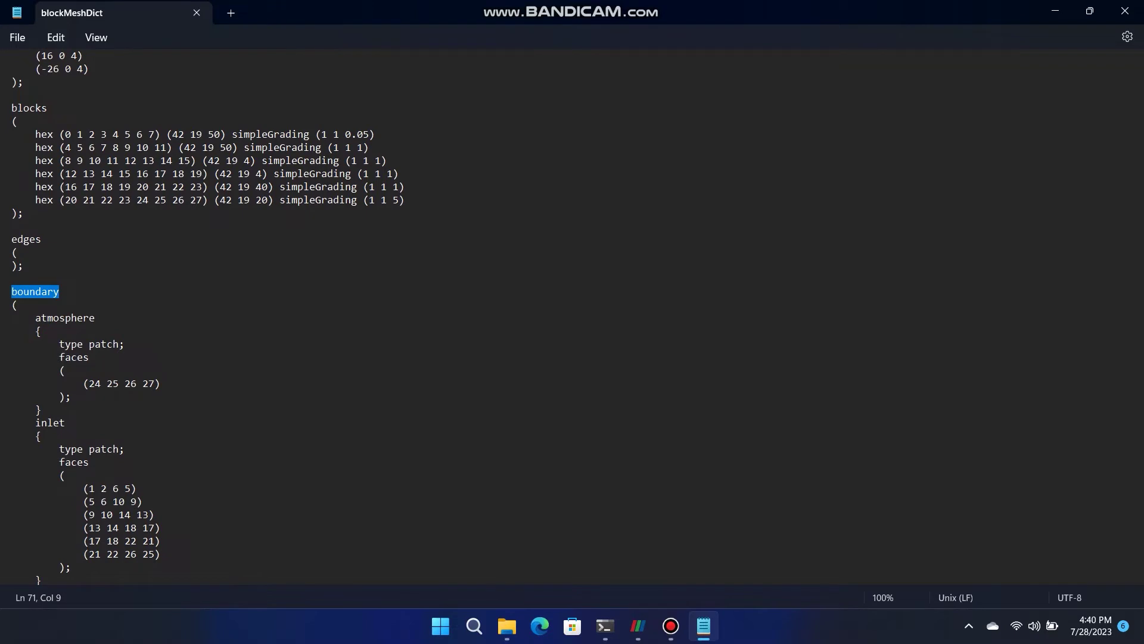
left_click(89, 357)
left_click_drag(96, 317, 34, 318)
left_click(40, 409)
left_click_drag(155, 383, 88, 383)
left_click(73, 397)
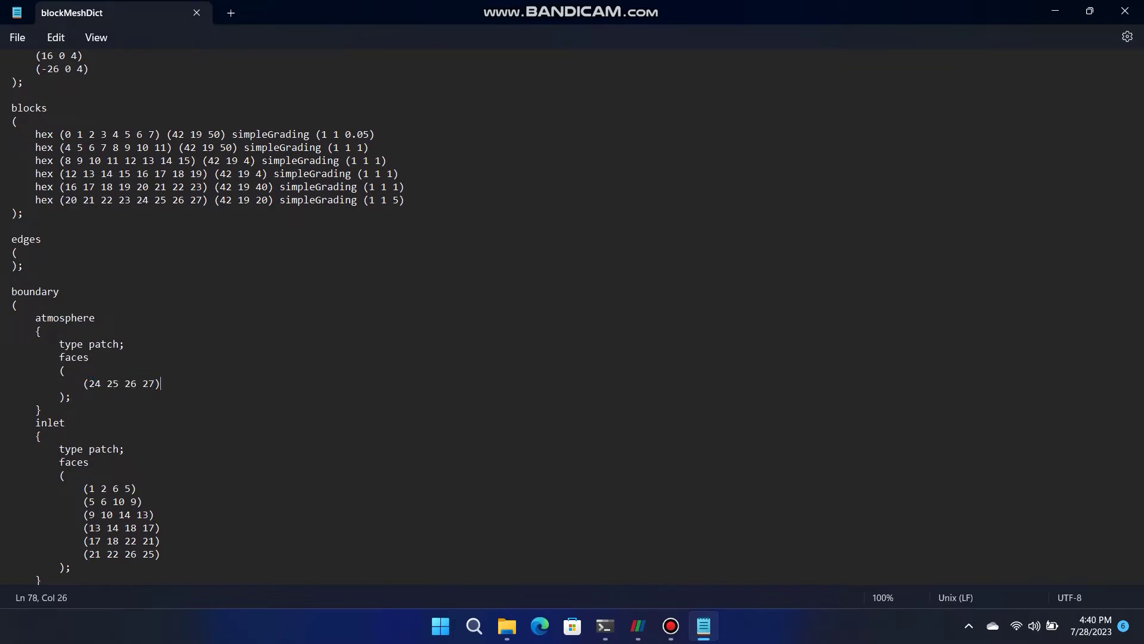
Close blockMeshDict and clear the file selection in the system folder.
type("ce")
key("BackSpace")
left_click_drag(196, 200, 107, 201)
left_click(105, 213)
left_click(1125, 11)
left_click(447, 350)
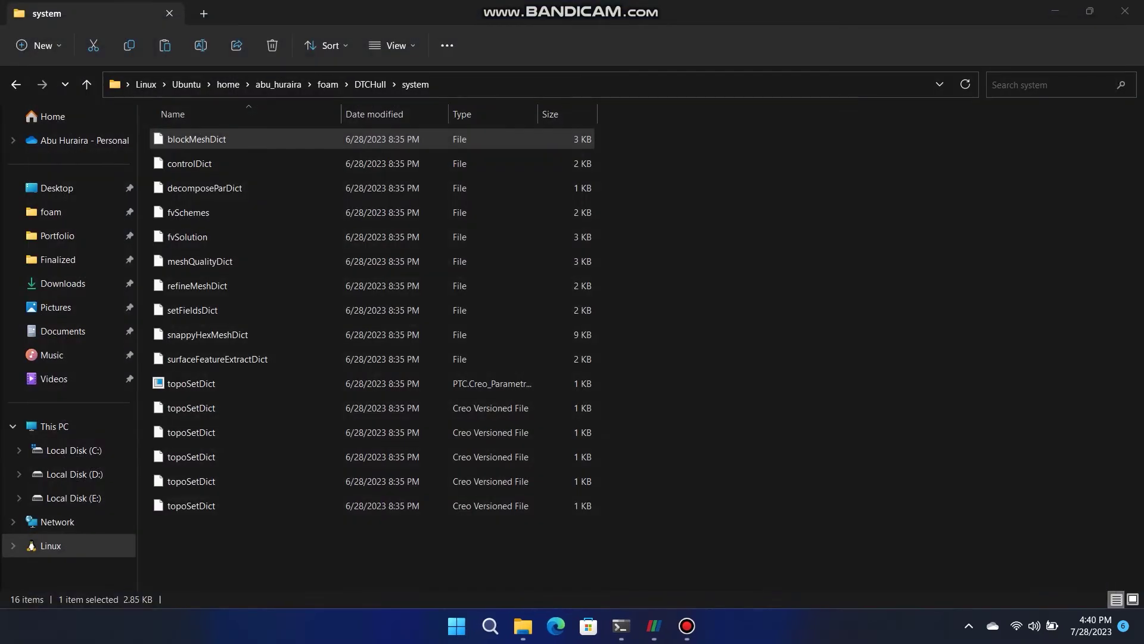
left_click(718, 284)
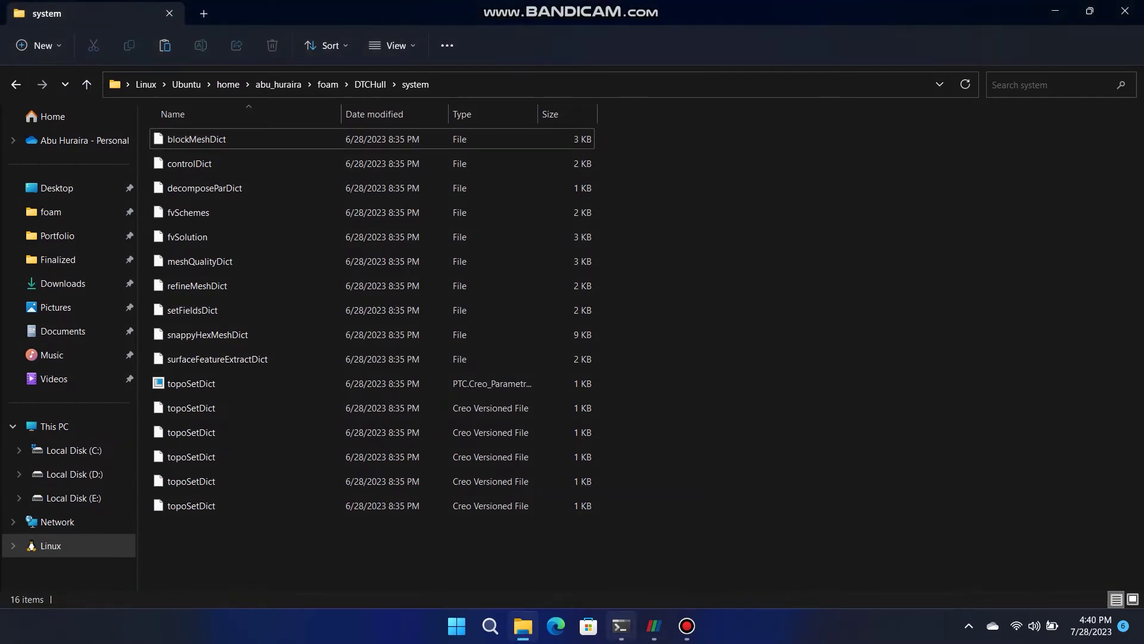
Switch to the Ubuntu terminal and run blockMesh in the DTCHull case folder.
key("alt+Tab")
type("blockMe")
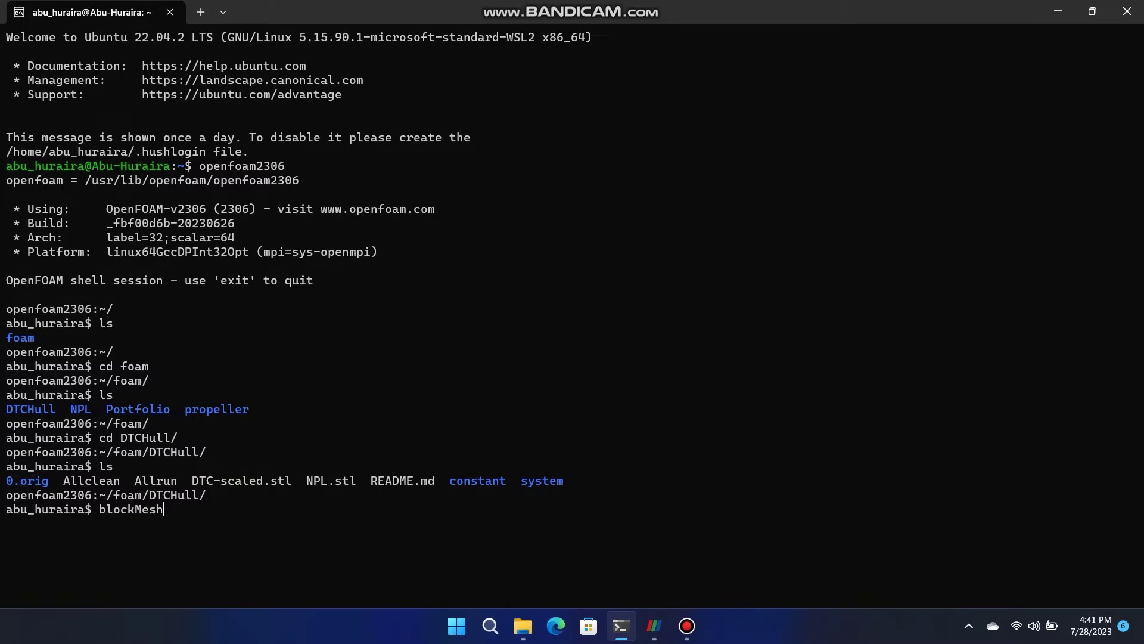
type("sh")
key("Return")
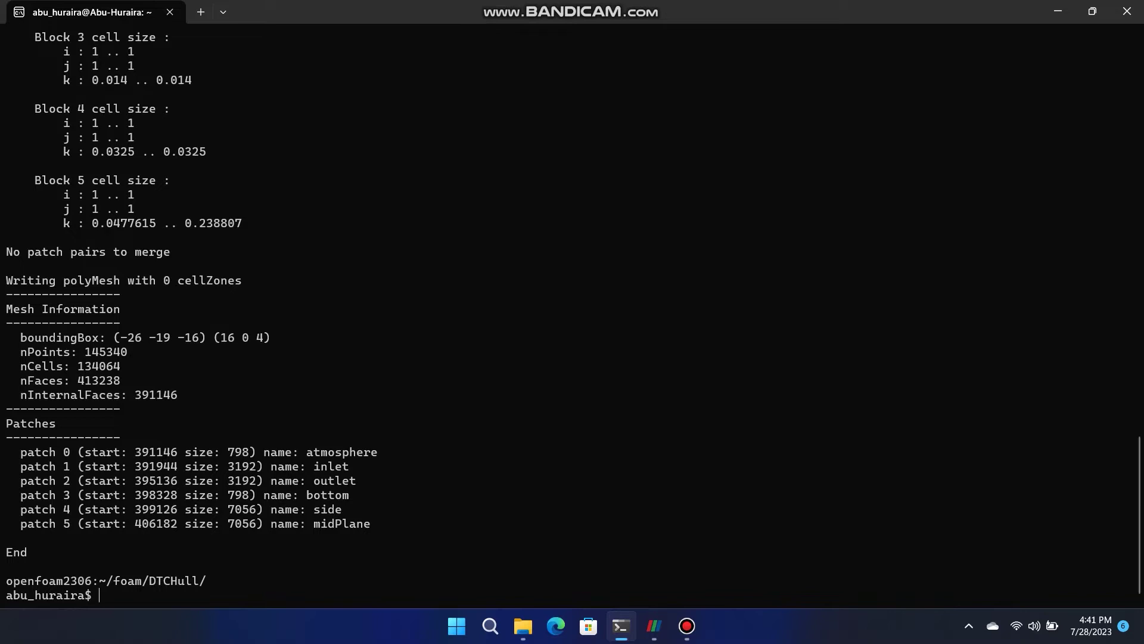
Create an empty open.foam file in the DTCHull case with touch and list the folder's contents.
type("touch open.foam")
key("Return")
type("ls")
key("Return")
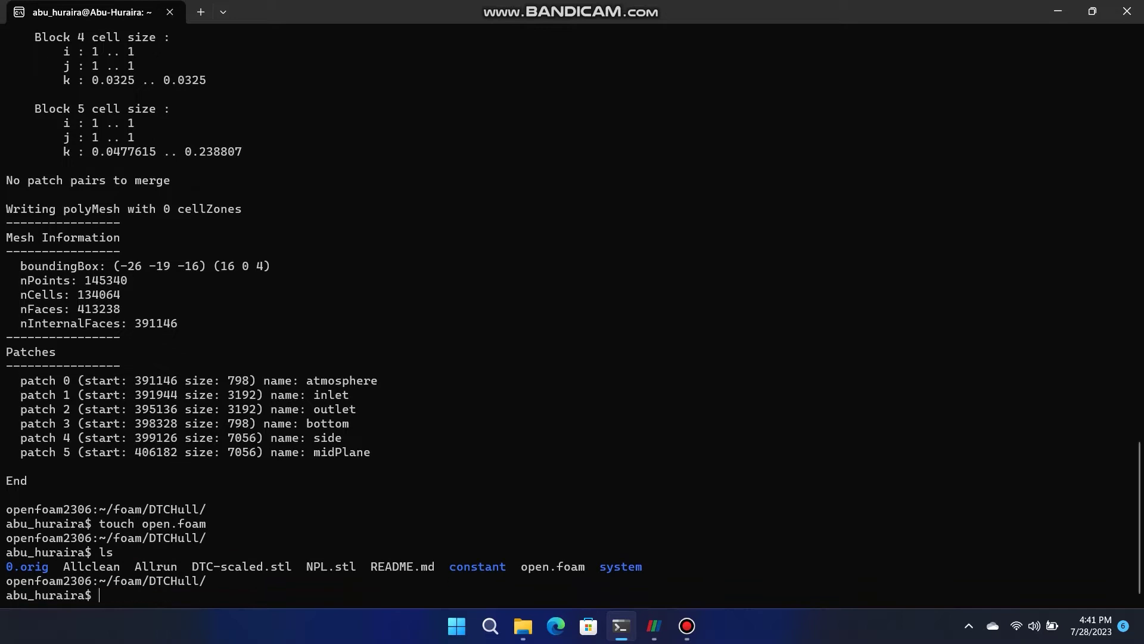
Load open.foam from the DTCHull folder in File Explorer into ParaView and apply the default reader settings.
left_click(1057, 11)
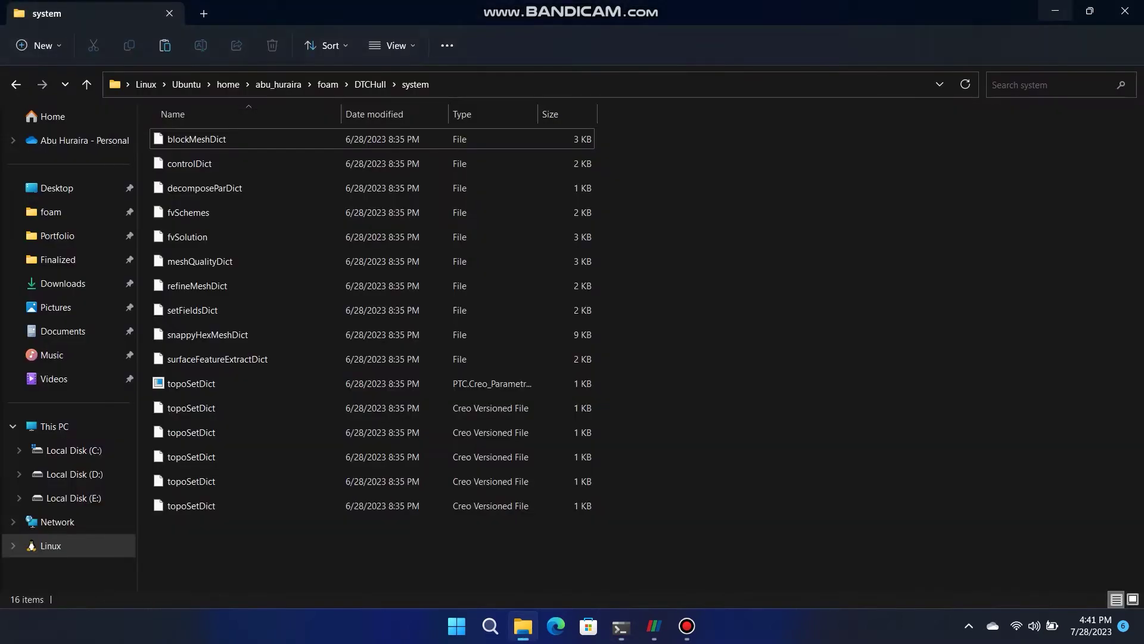
left_click(370, 84)
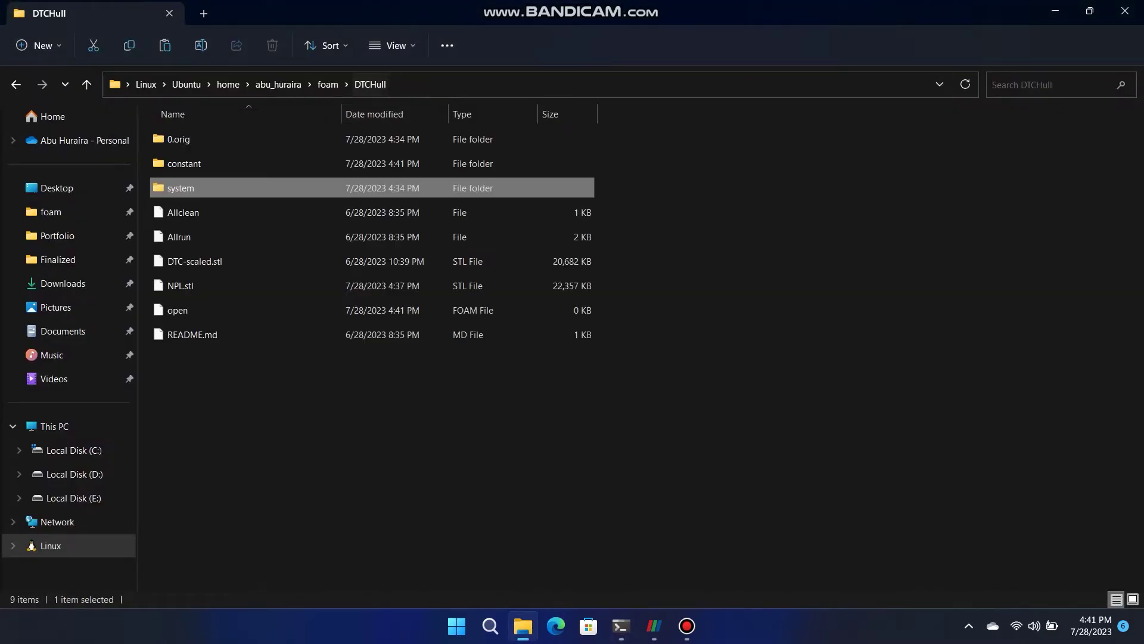
left_click(177, 310)
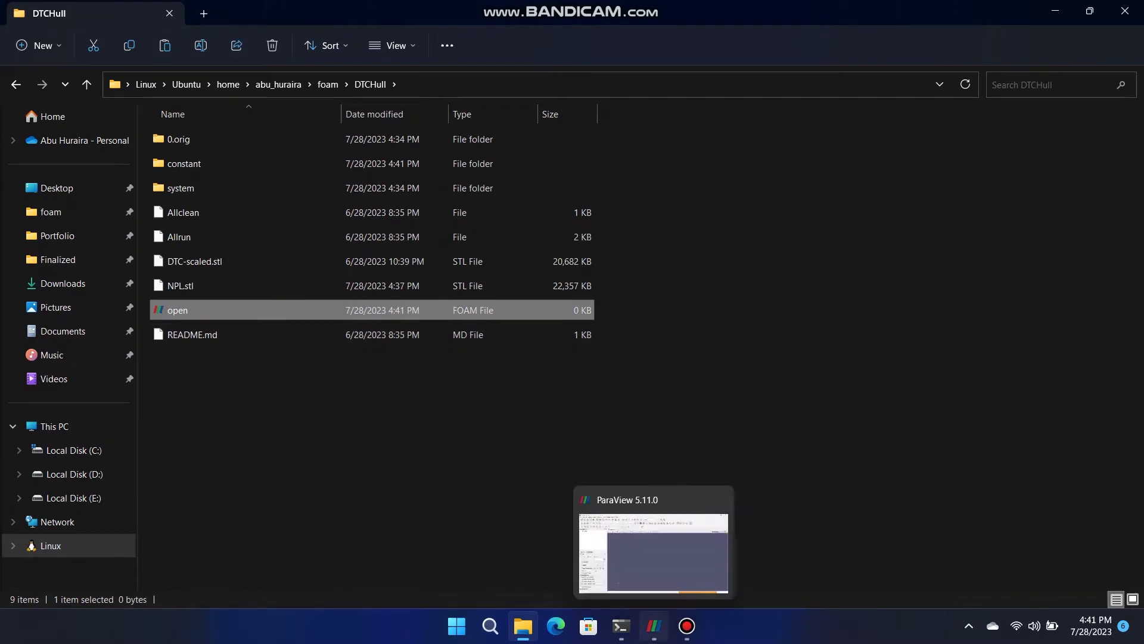
left_click(654, 626)
left_click(655, 626)
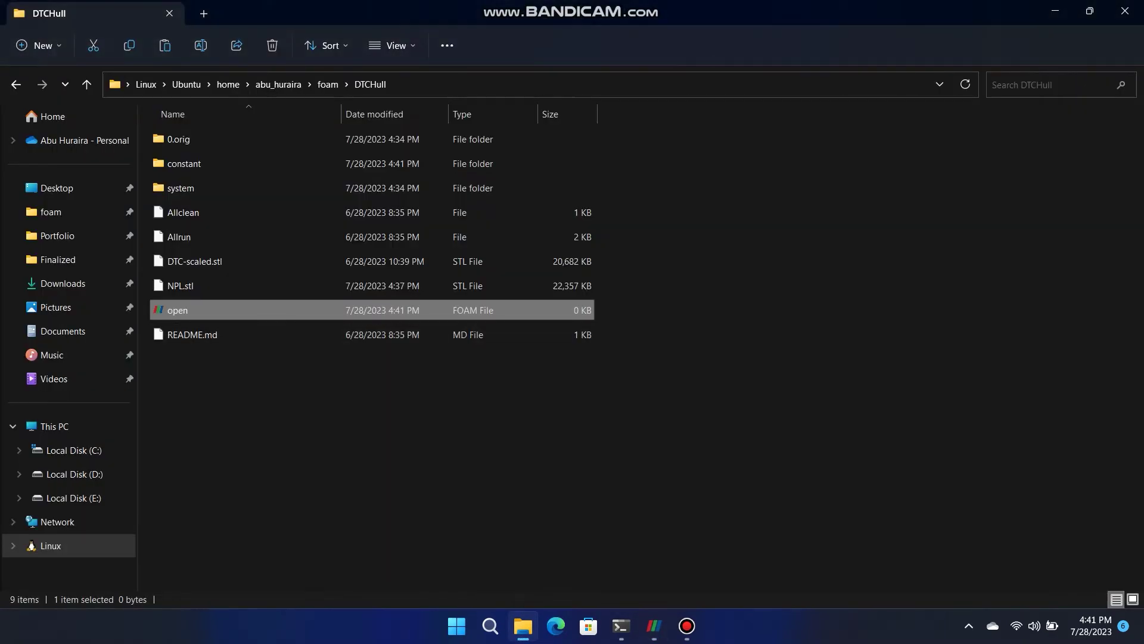
left_click_drag(177, 310, 110, 196)
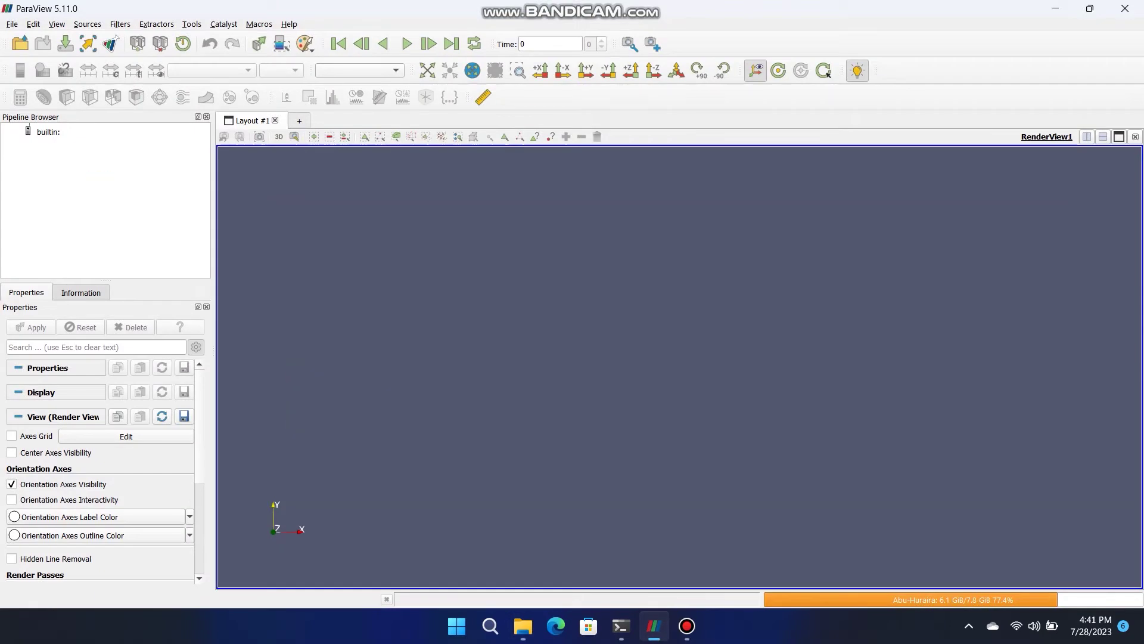
left_click(31, 327)
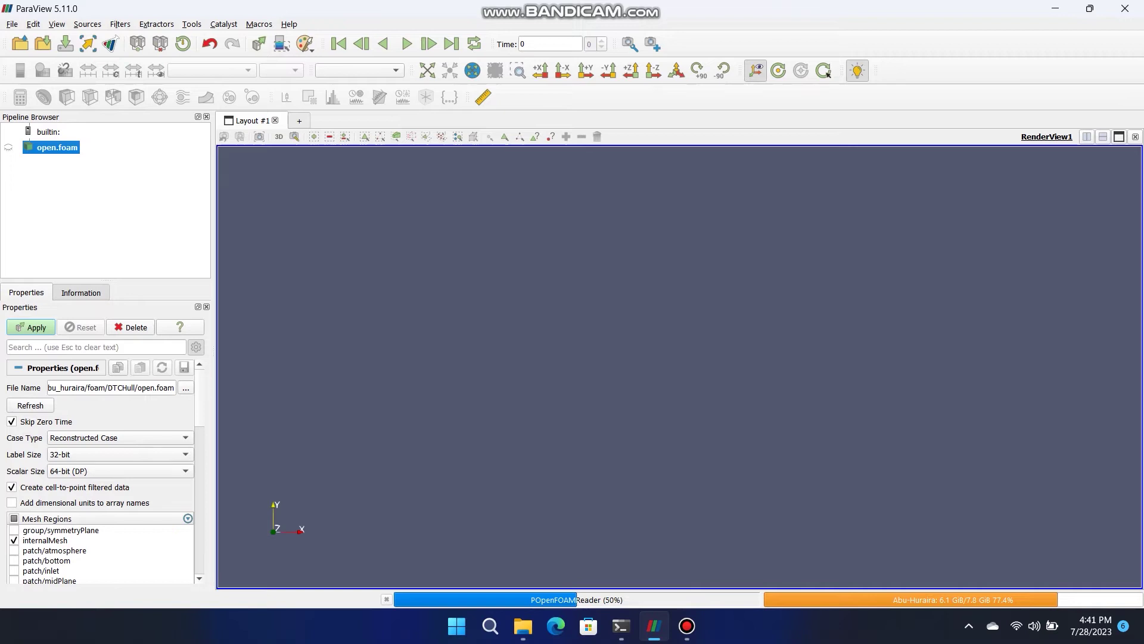
Display the open.foam mesh as Surface With Edges and inspect the vertical cell grading from the side.
left_click(366, 70)
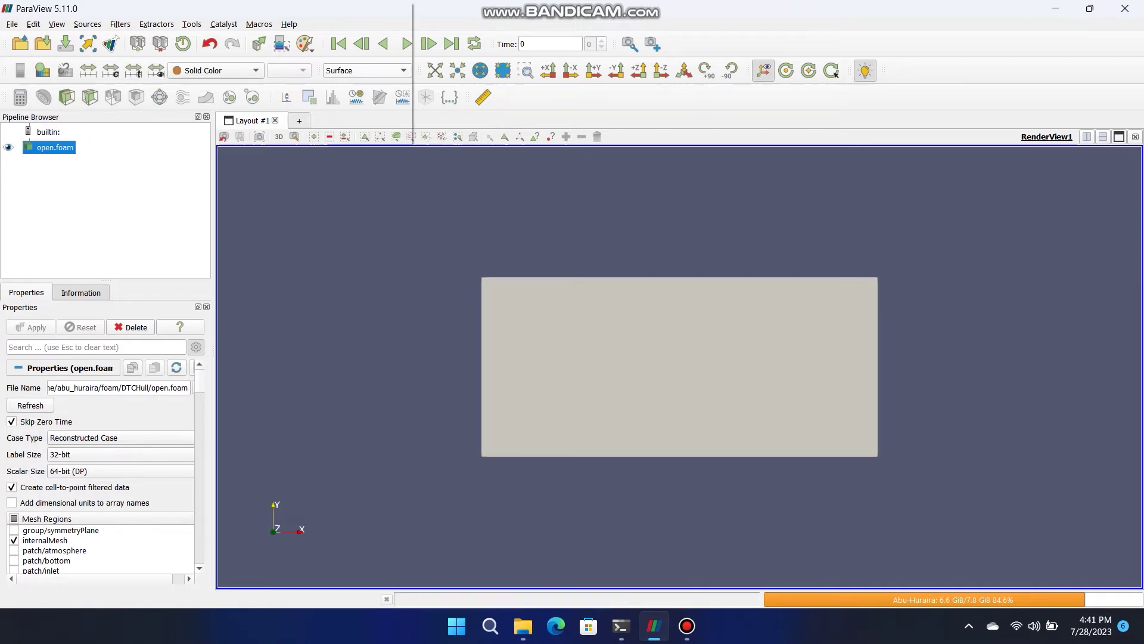
left_click(366, 108)
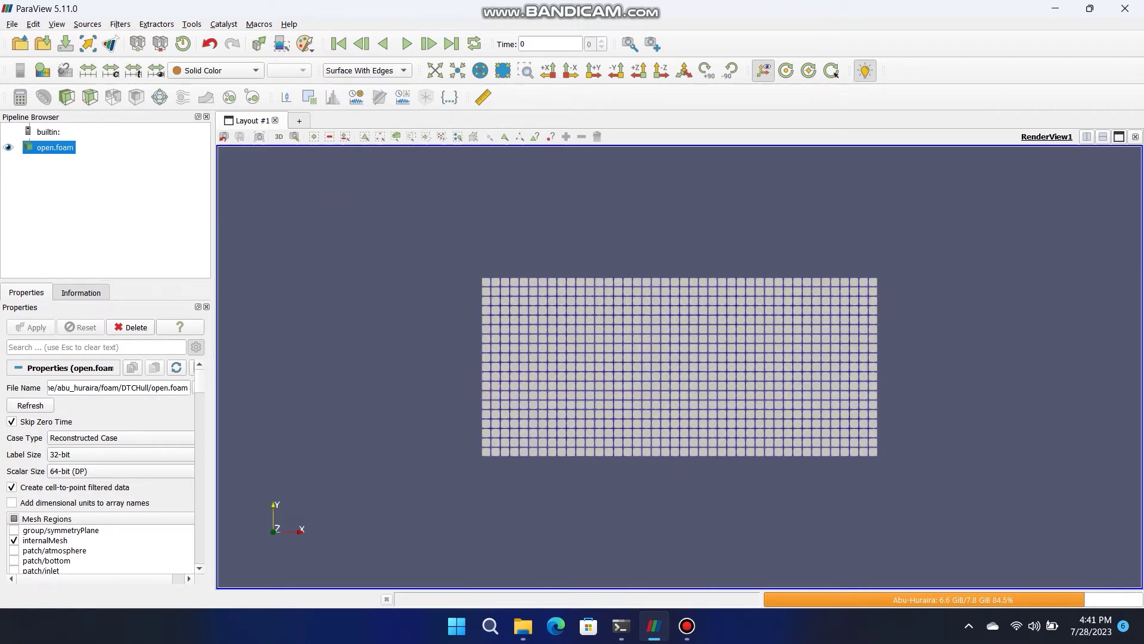
left_click_drag(679, 370, 676, 279)
scroll(680, 367, "up", 3)
scroll(679, 366, "down", 1)
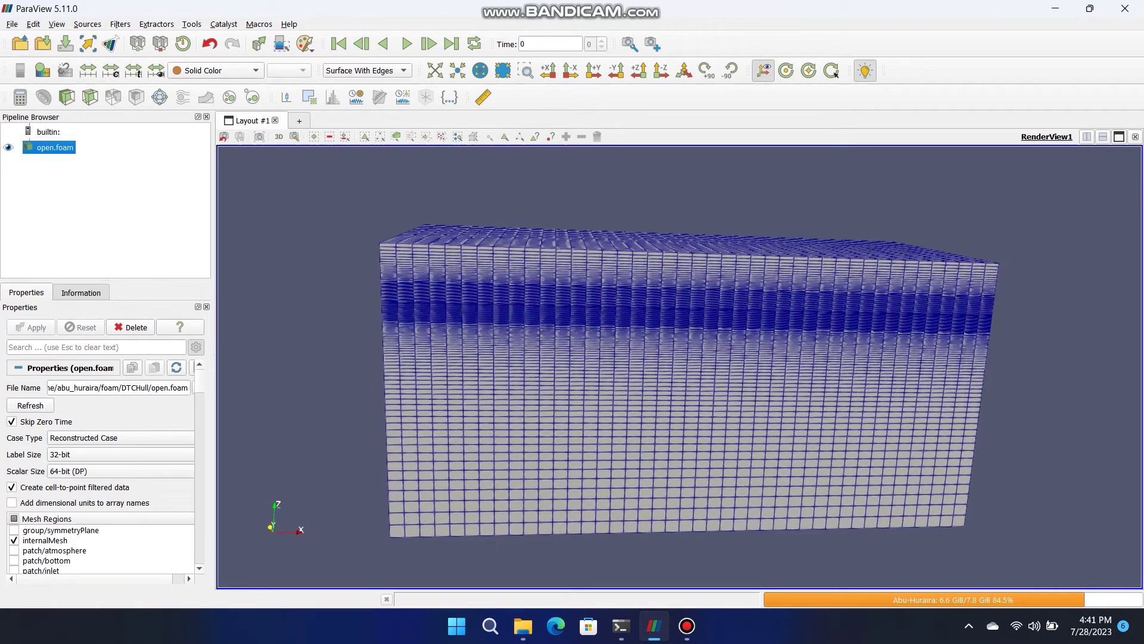
scroll(689, 380, "down", 2)
Load NPL.stl from constant/triSurface into ParaView beside the mesh and set the view direction to -Y.
mouse_move(620, 625)
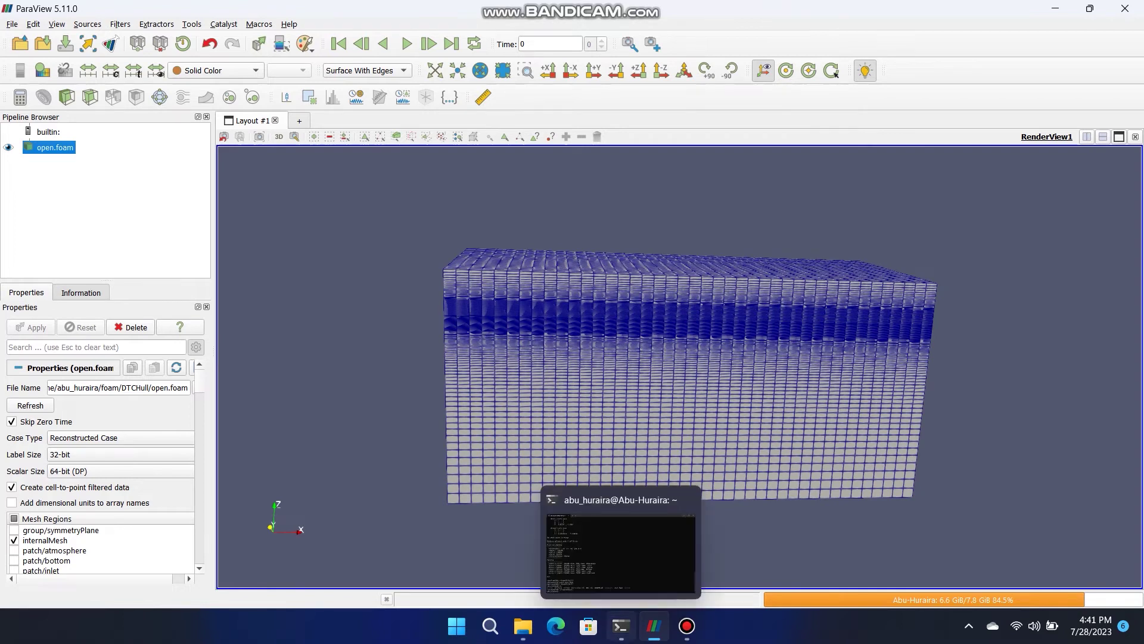
left_click(523, 626)
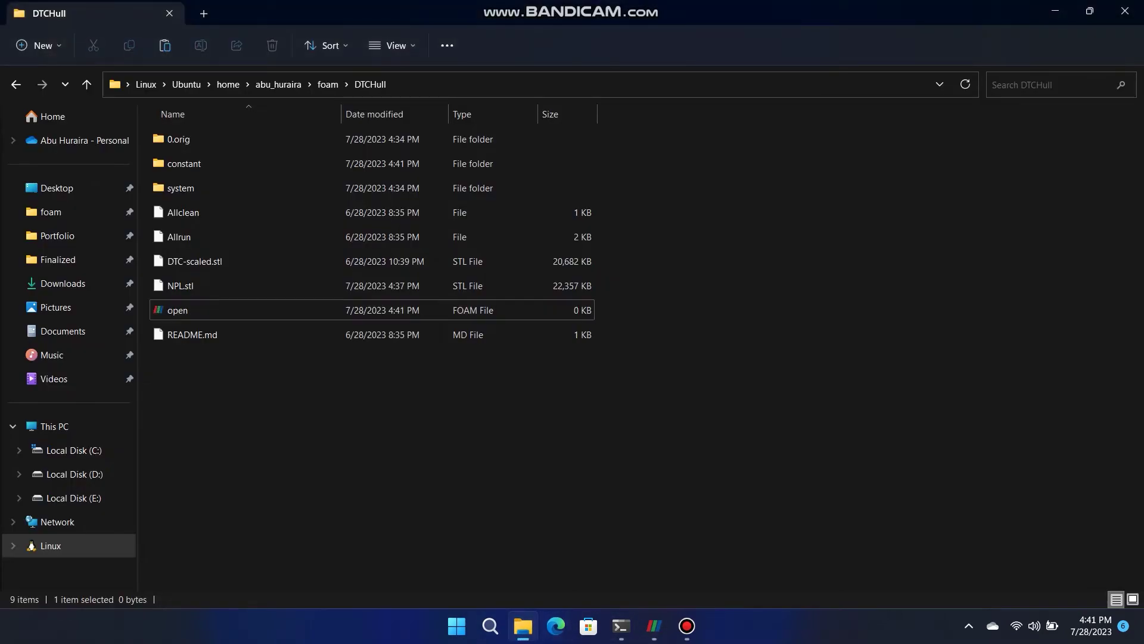
left_click(180, 286)
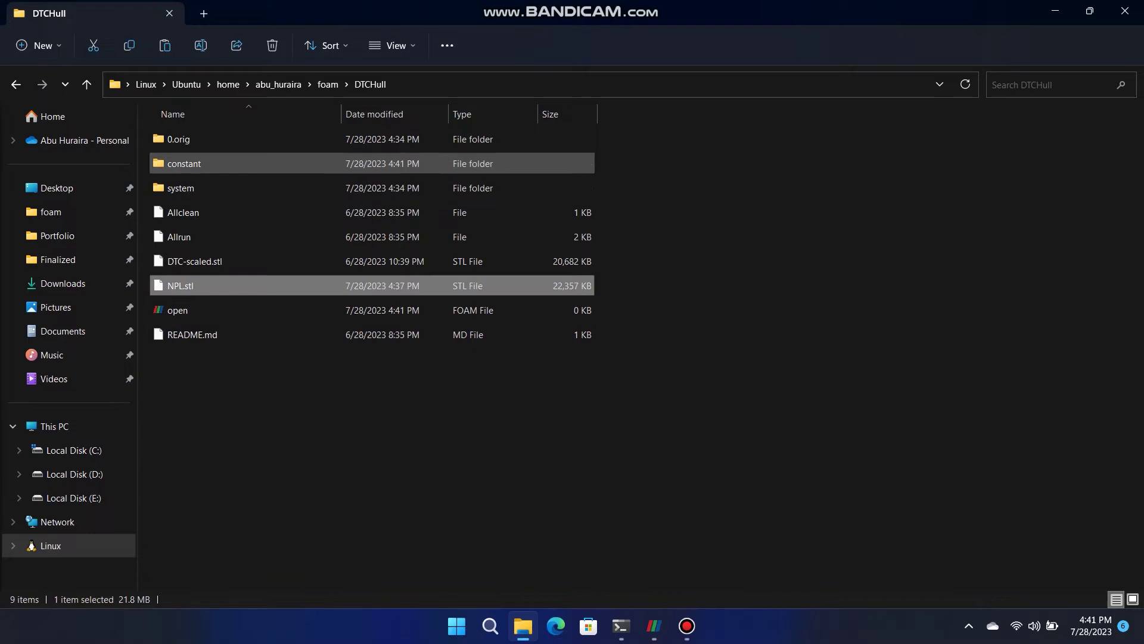
left_click(184, 164)
double_click(184, 163)
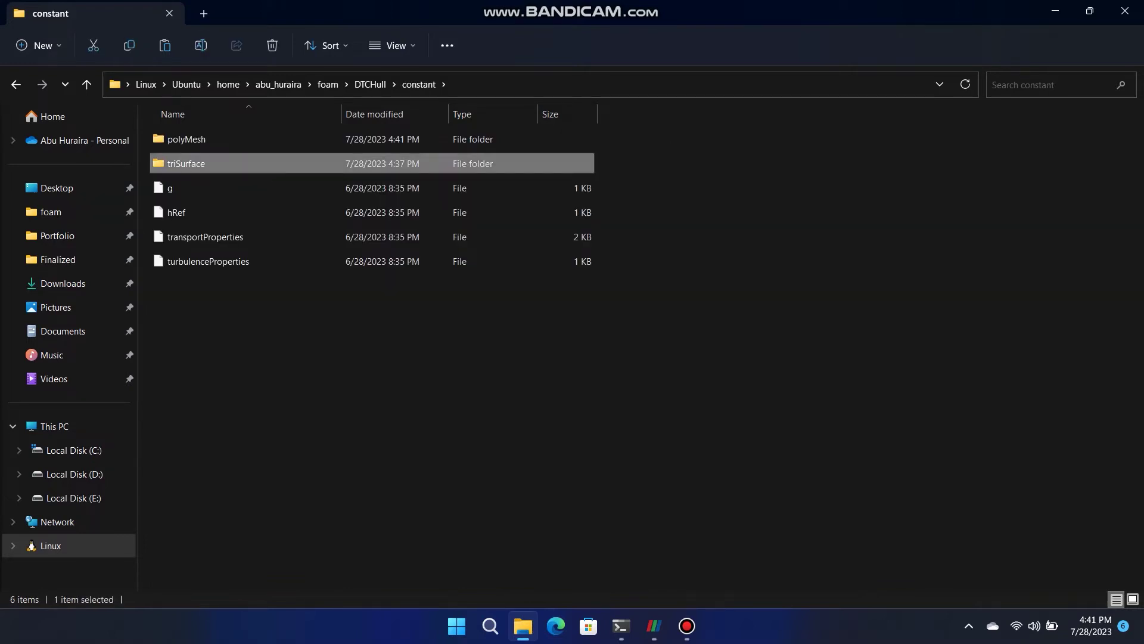
double_click(184, 164)
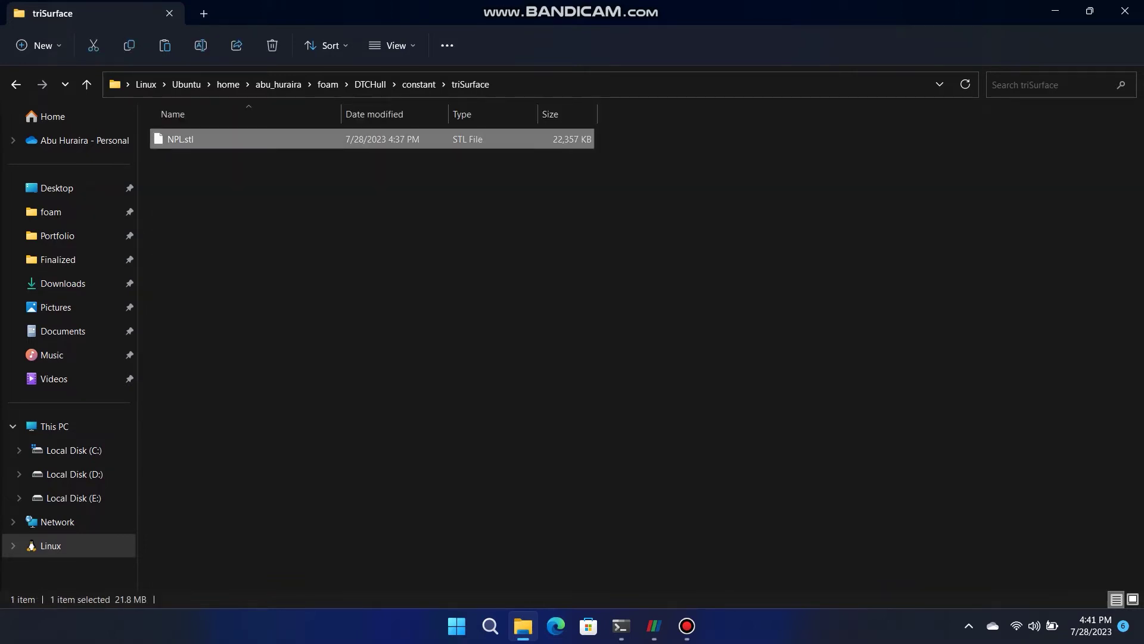
left_click(687, 626)
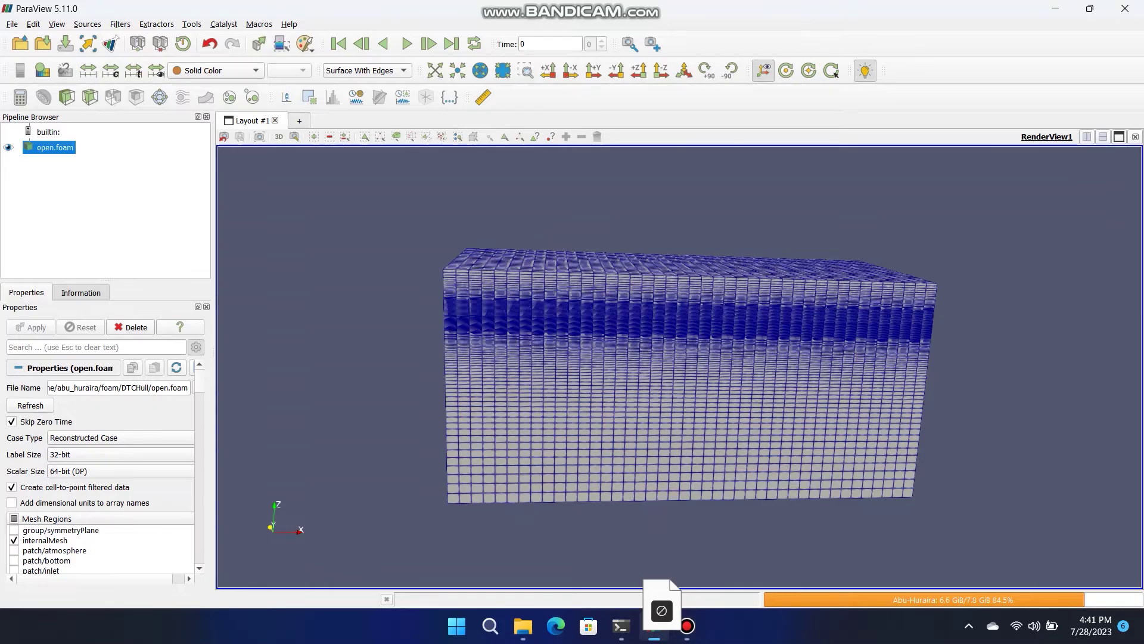
left_click_drag(190, 280, 122, 221)
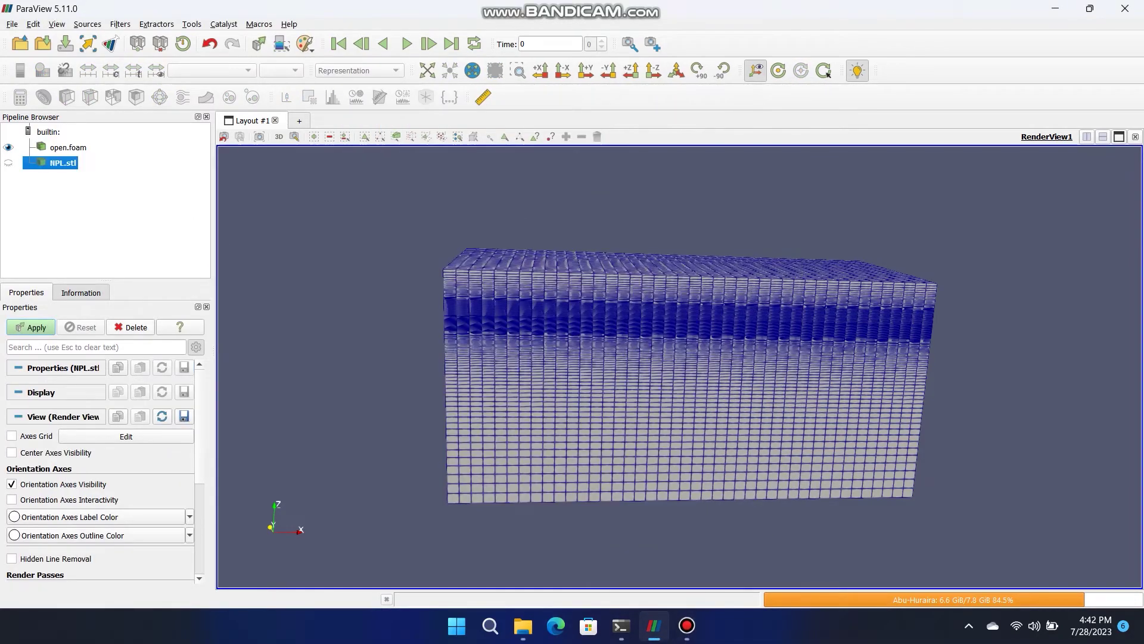
left_click(31, 327)
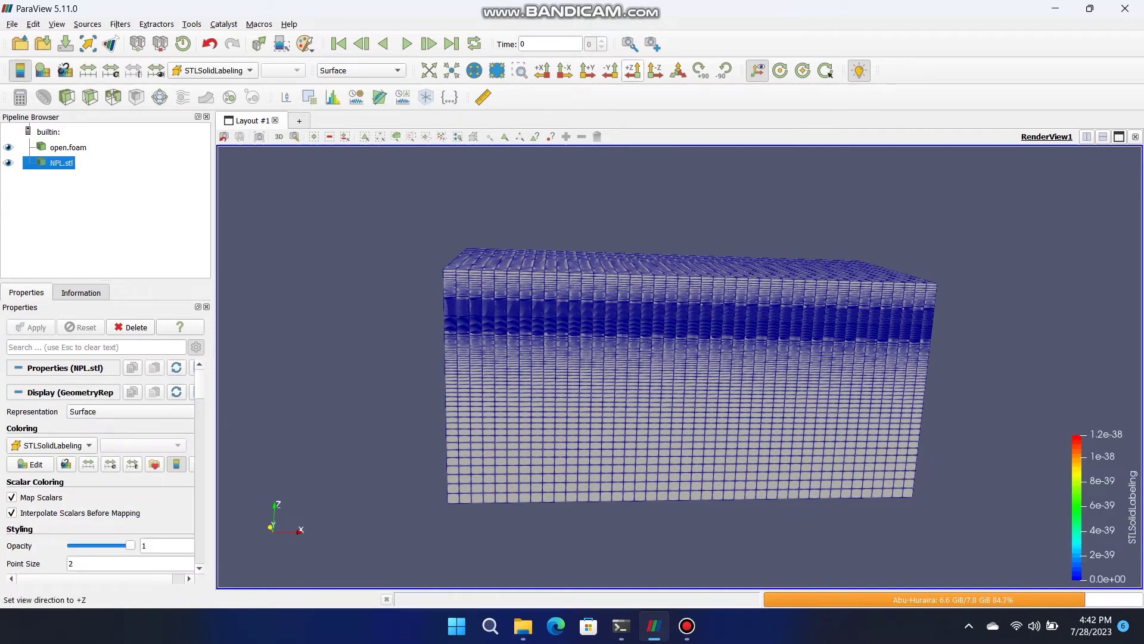
left_click(610, 71)
scroll(679, 367, "up", 3)
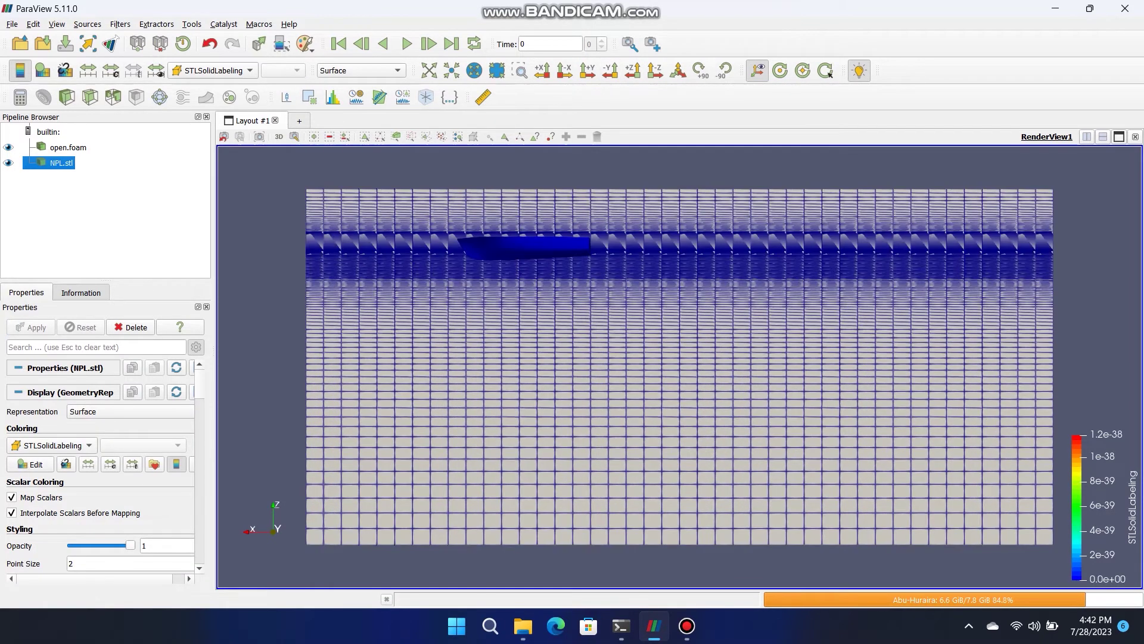
Load DTC-scaled.stl from the DTCHull folder into the same ParaView scene.
left_click(524, 626)
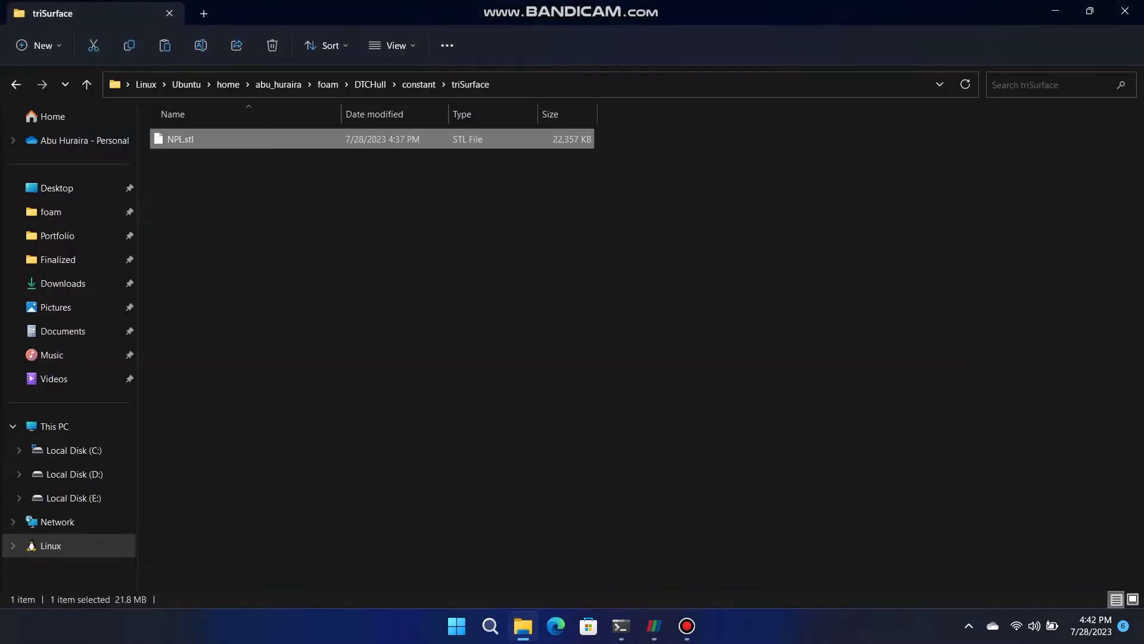
left_click(419, 85)
left_click(370, 85)
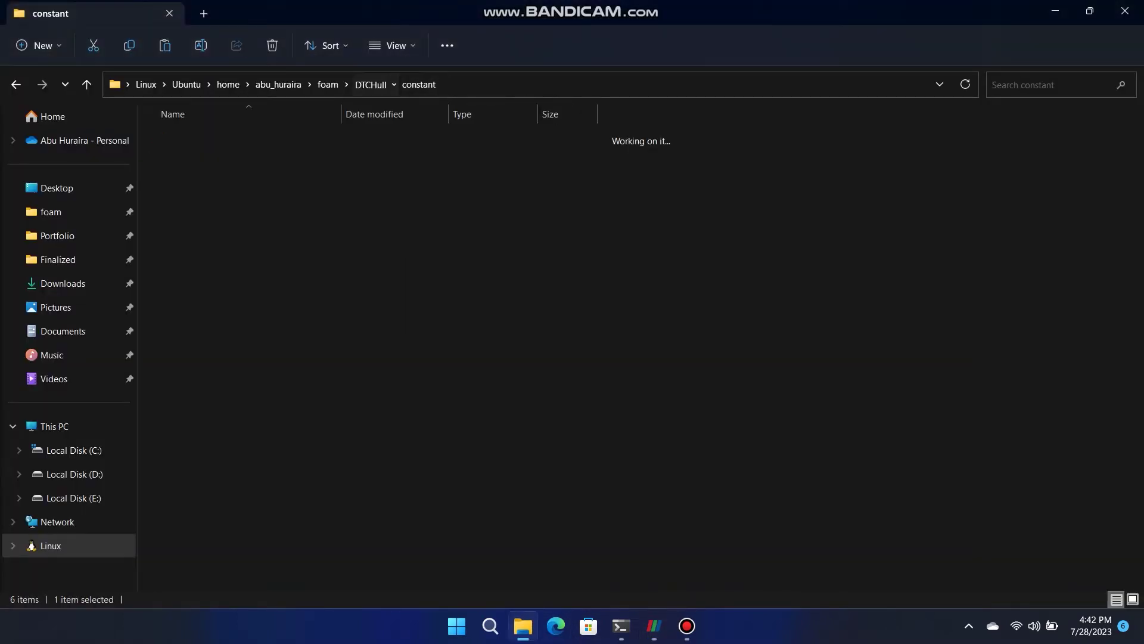
left_click(195, 262)
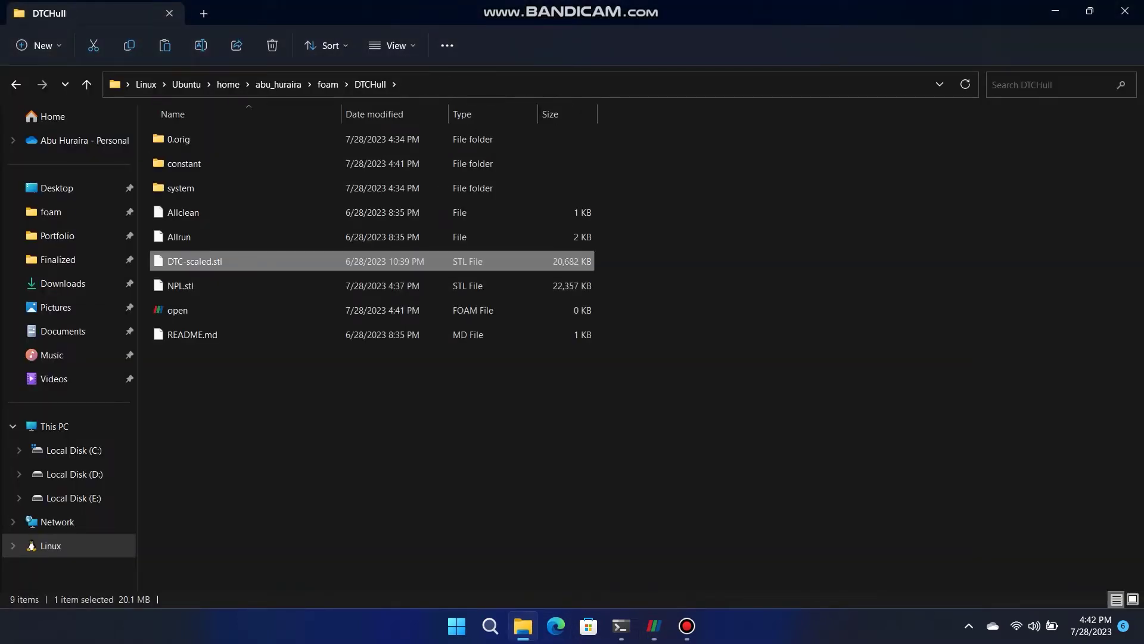
left_click(655, 626)
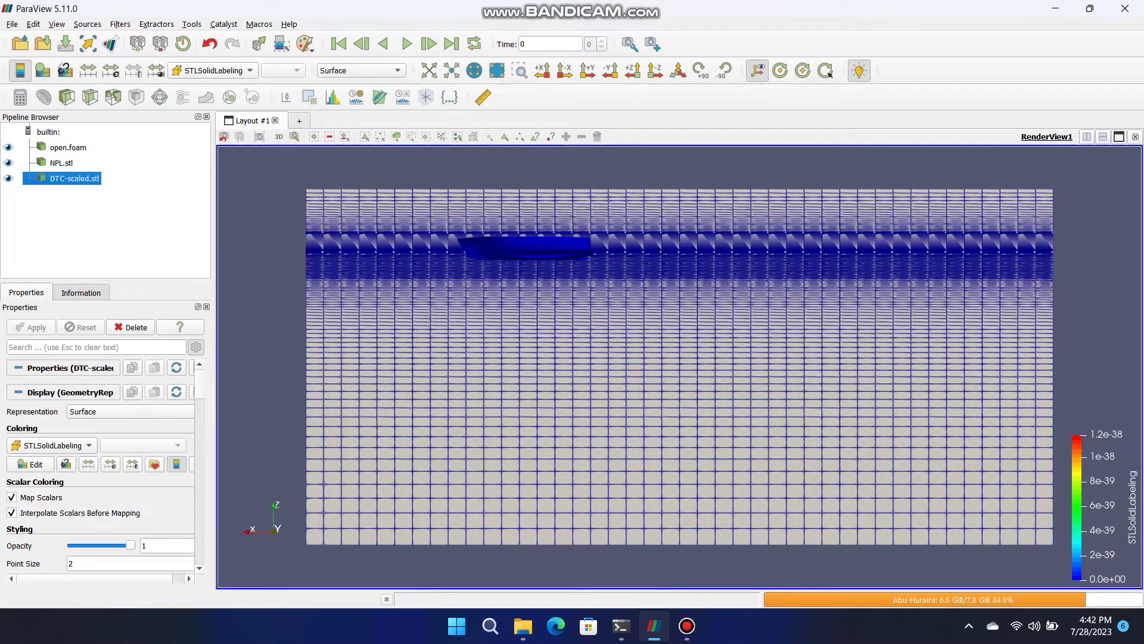
Set the NPL.stl surface's opacity to 0.7 so both hulls can be compared up close.
scroll(680, 367, "up", 5)
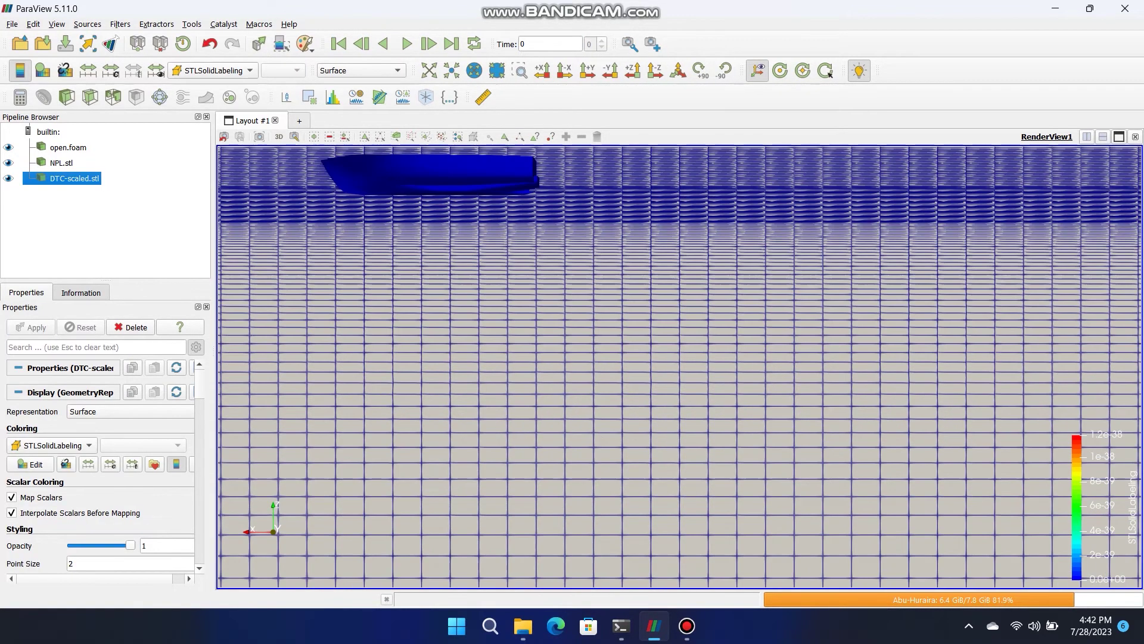
left_click_drag(602, 274, 755, 450)
scroll(691, 357, "up", 2)
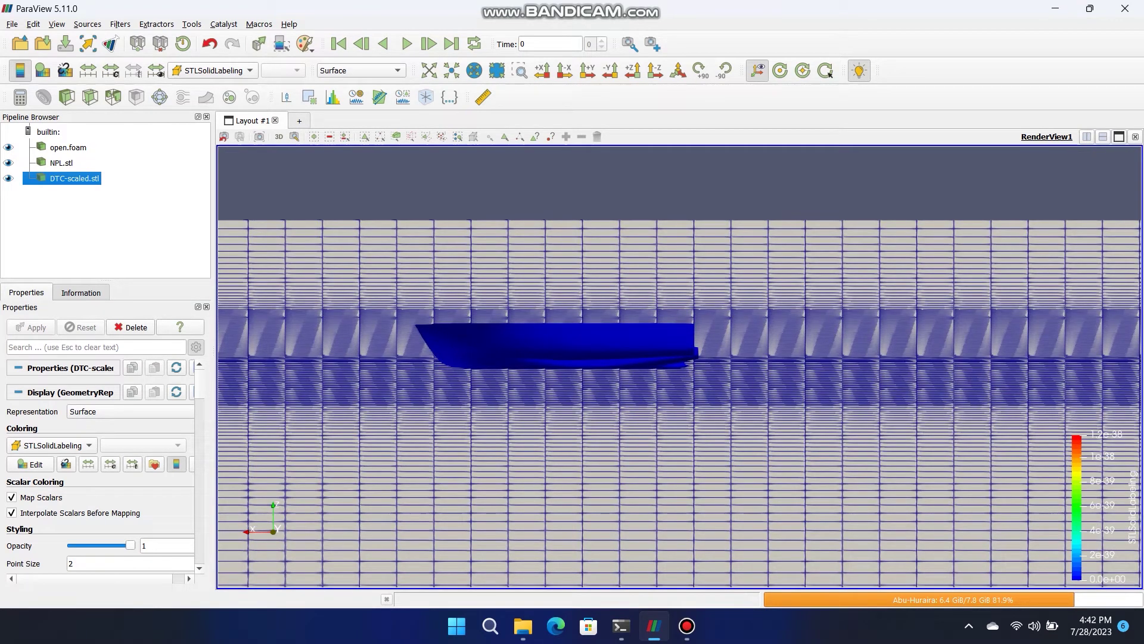
mouse_move(130, 544)
left_mouse_down()
mouse_move(100, 544)
mouse_move(130, 545)
left_mouse_up()
left_click(61, 163)
left_click_drag(130, 544, 114, 544)
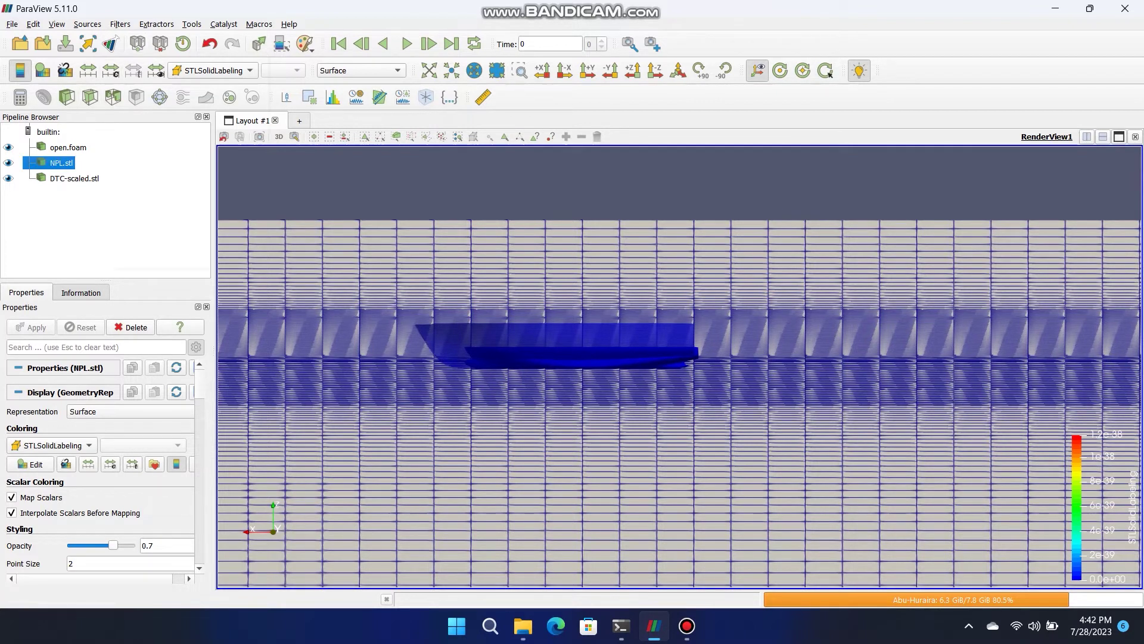
Add a Transform filter to NPL.stl.
left_click(121, 24)
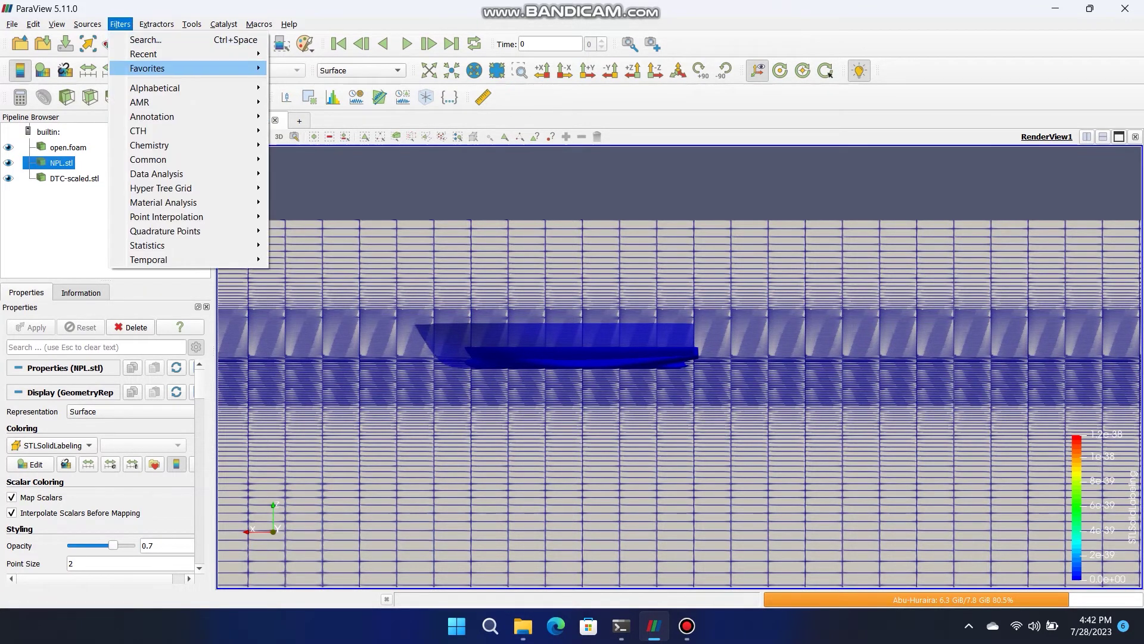
mouse_move(154, 87)
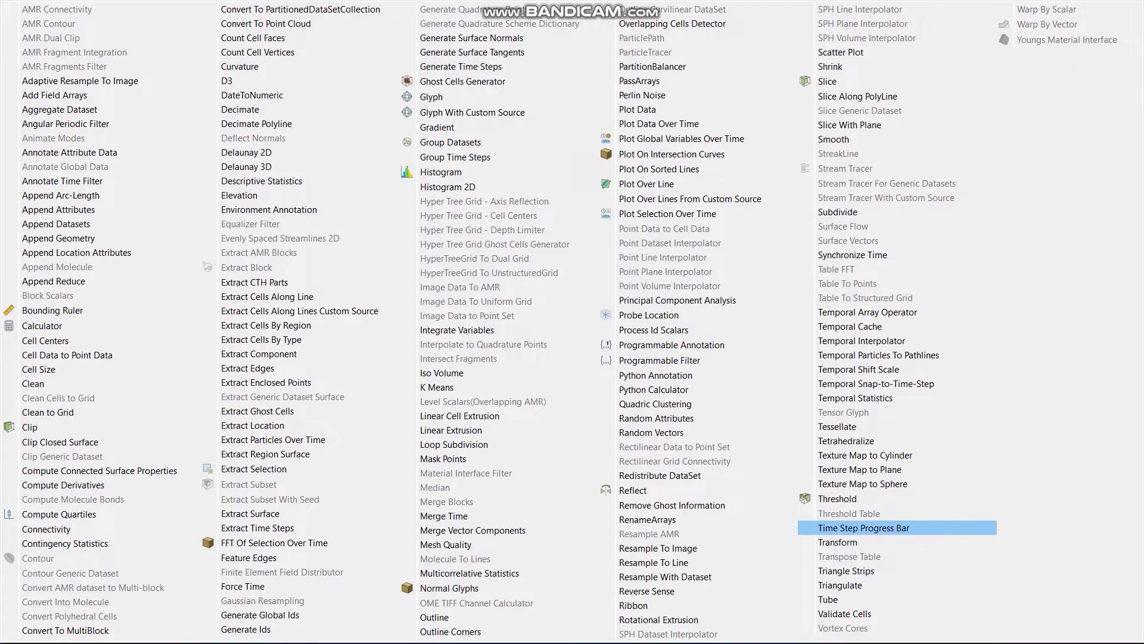
key("Return")
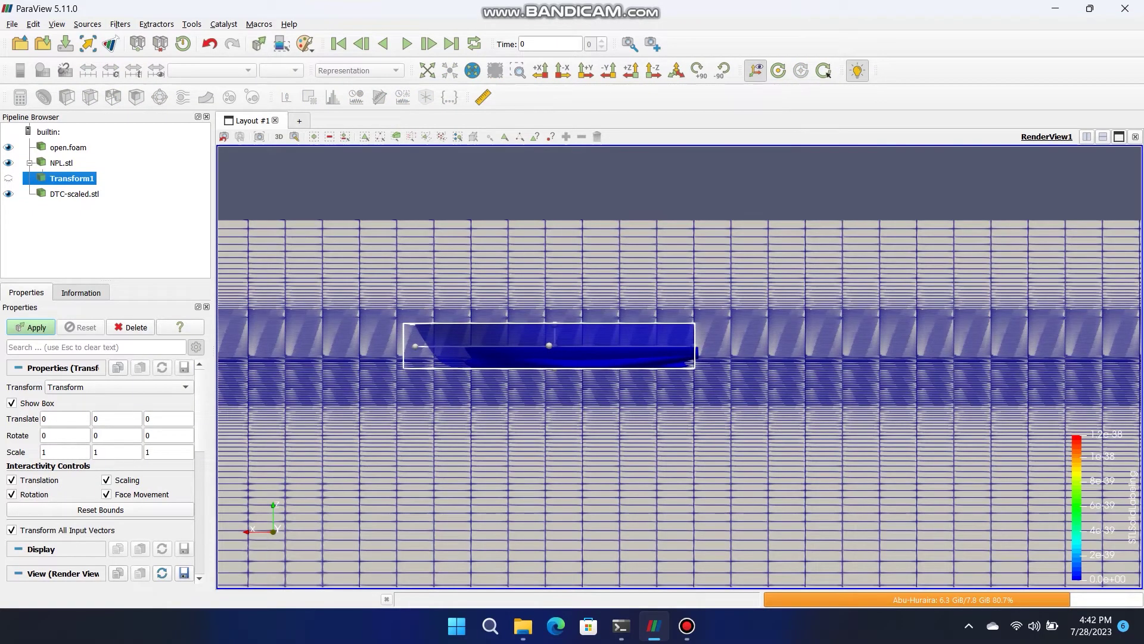
Scale the NPL hull in the Transform filter by 0.836 in X and 0.863 in Y and Z, and apply it.
double_click(56, 451)
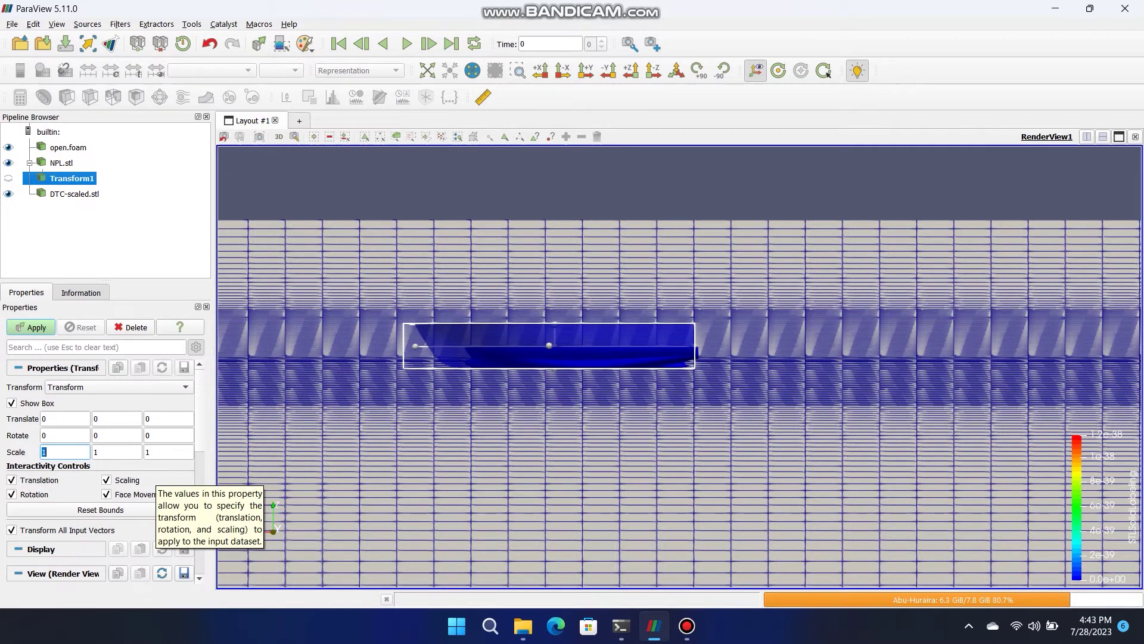
type("0.836")
key("Tab")
type("0.863")
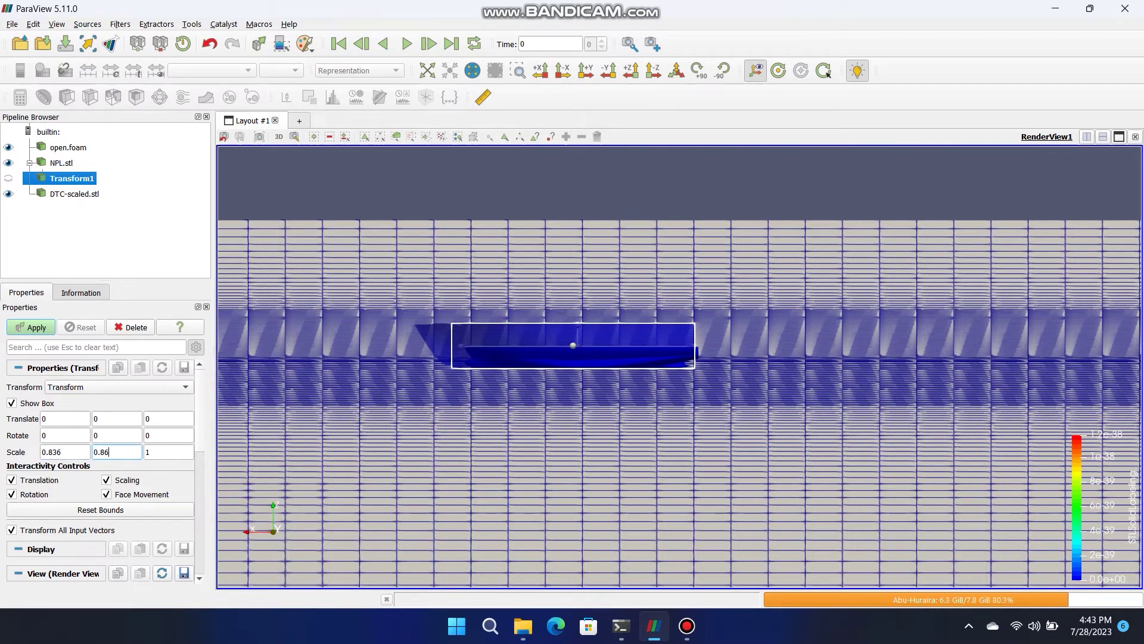
key("Tab")
type("0.863")
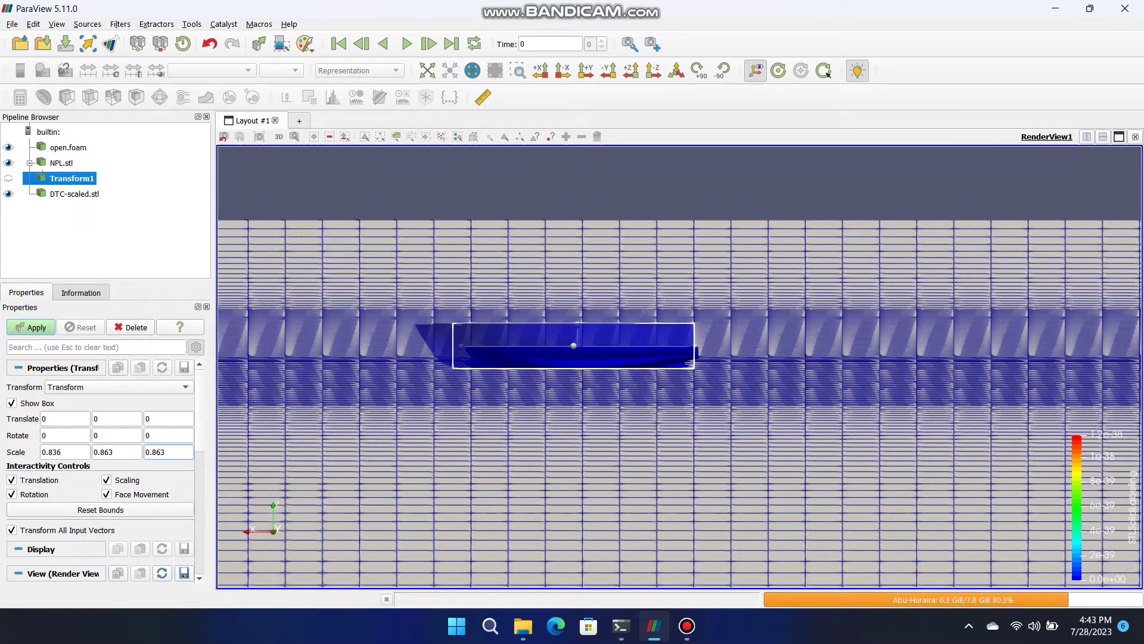
key("Return")
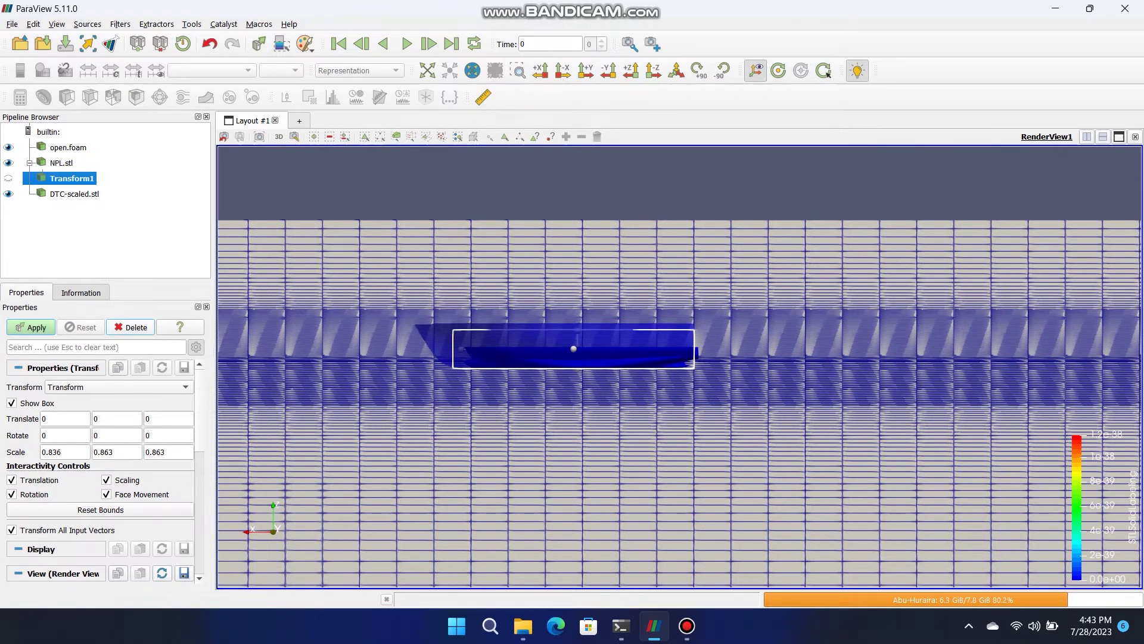
left_click(31, 327)
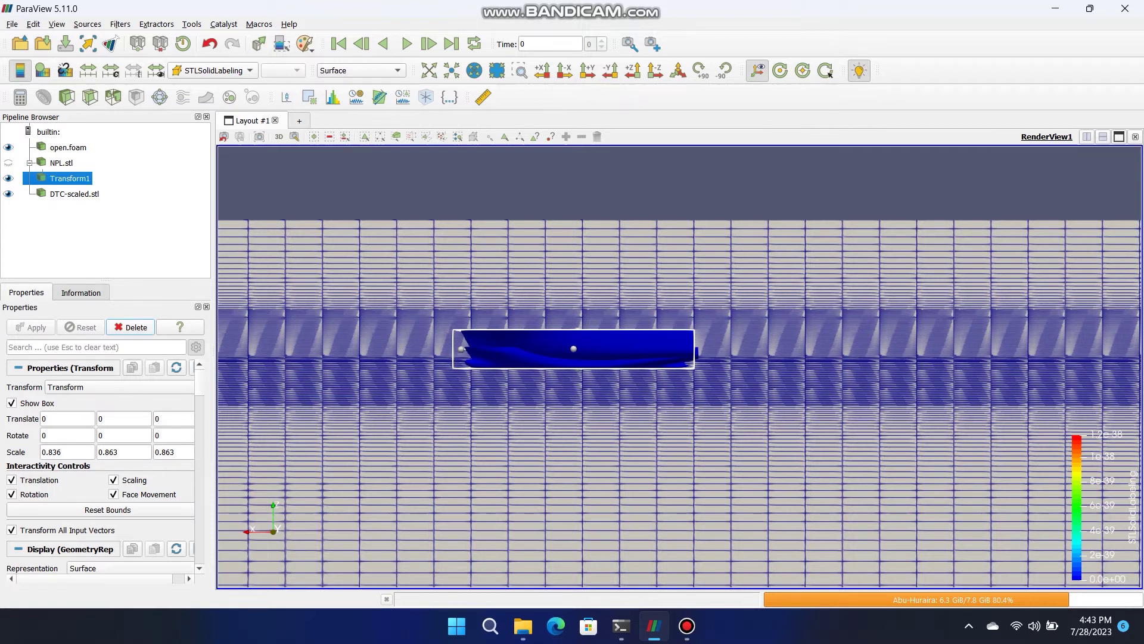
Correct the Transform filter's X scale to 0.863 and apply the change.
scroll(680, 367, "up", 2)
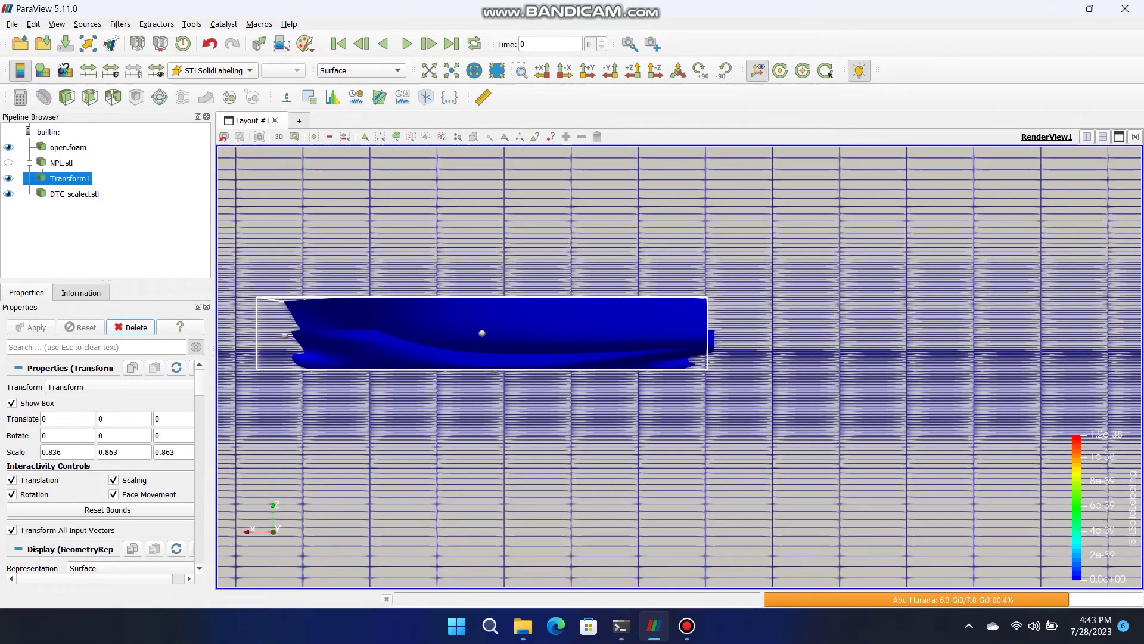
scroll(680, 367, "down", 1)
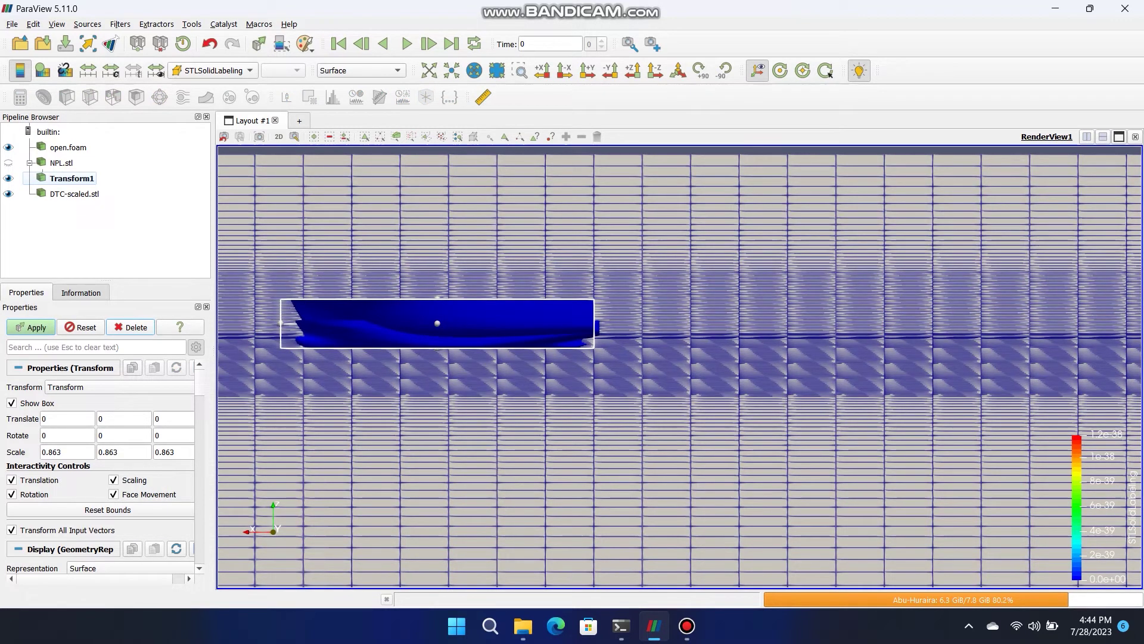
left_click(31, 327)
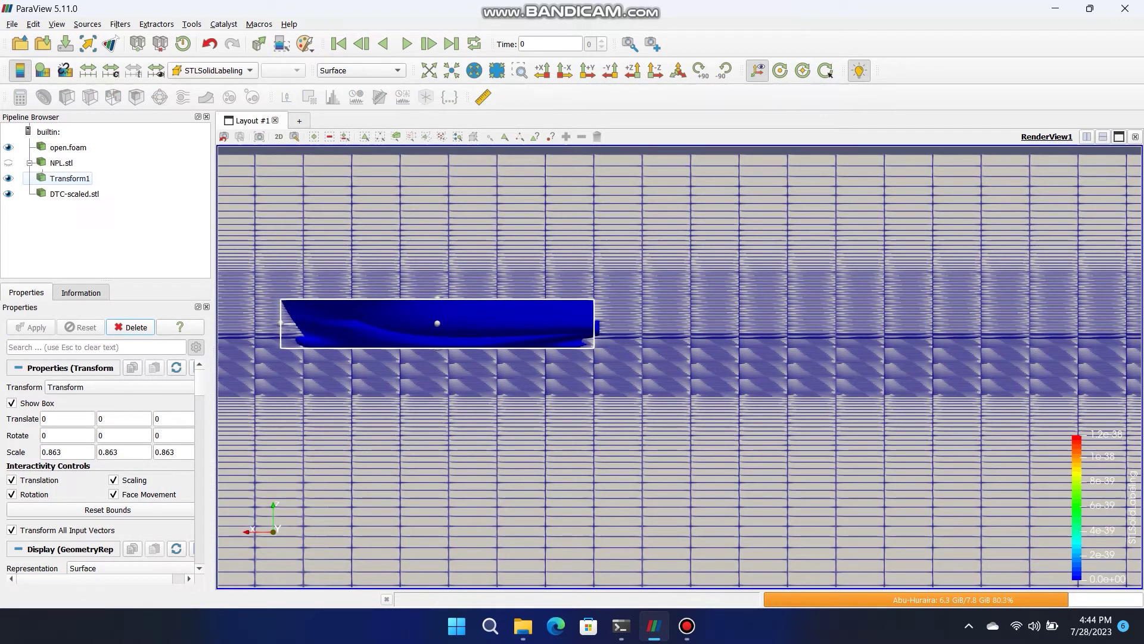
left_click(70, 178)
left_click(65, 43)
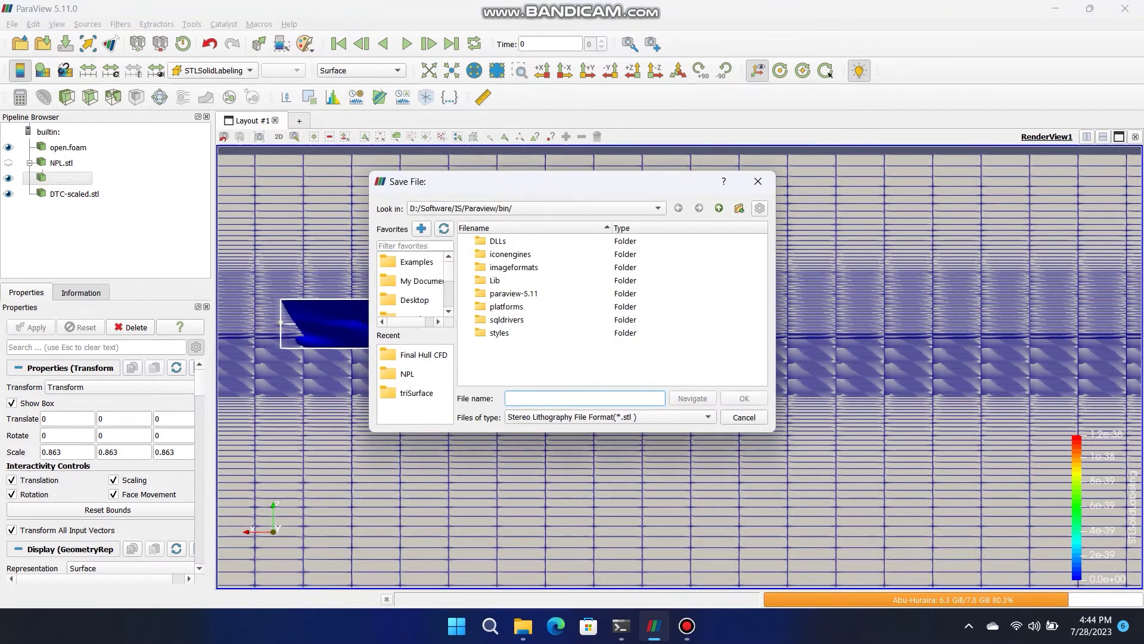
left_click(414, 300)
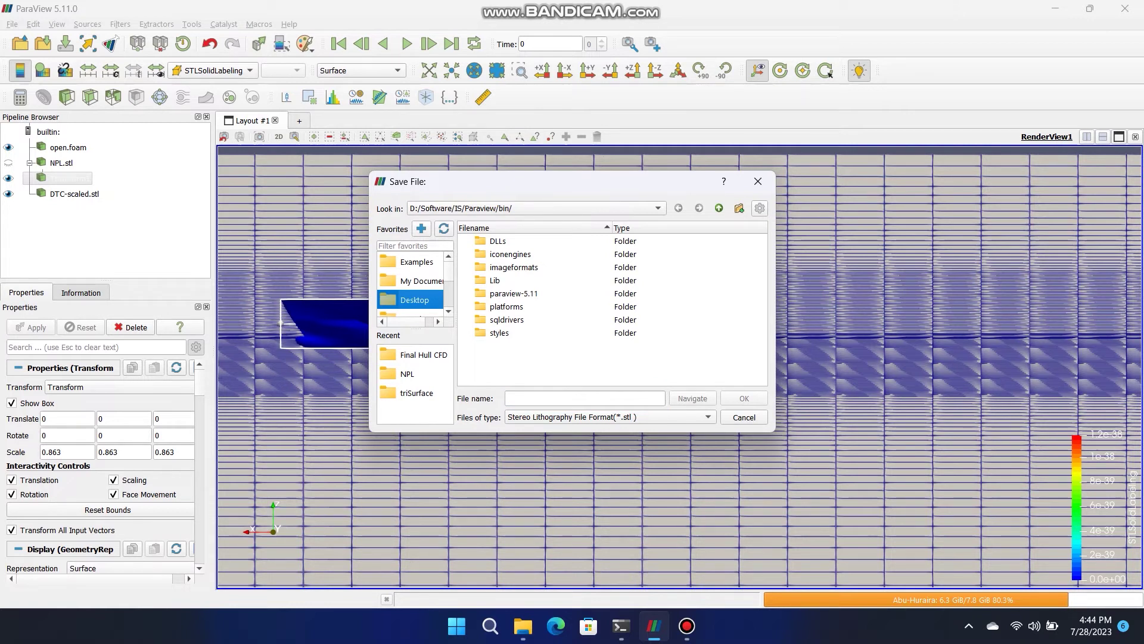
double_click(422, 281)
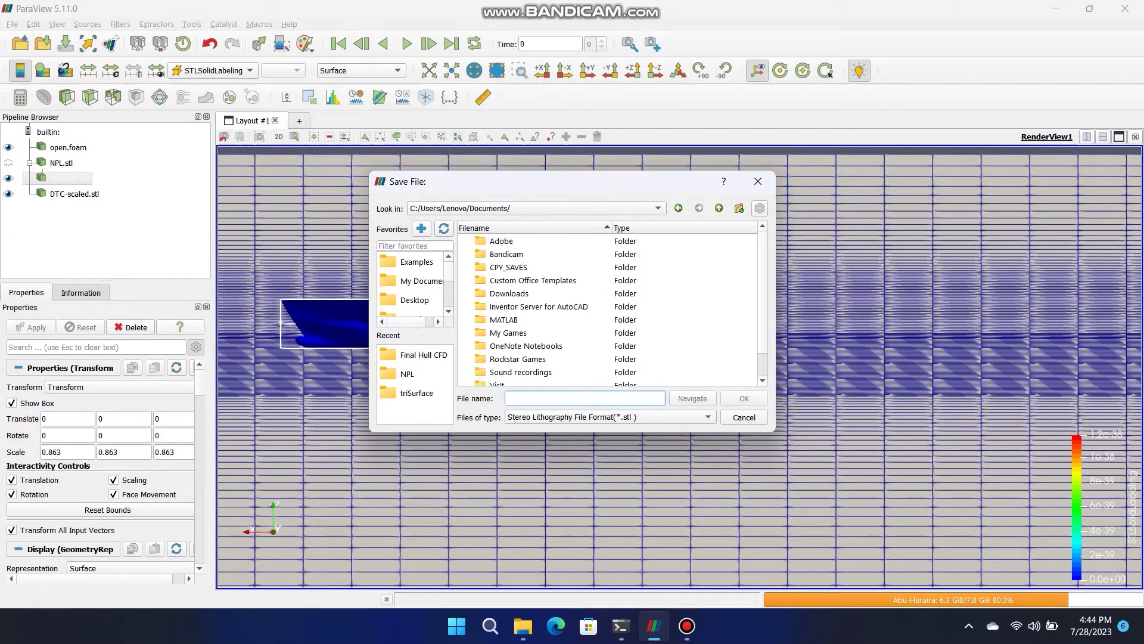
scroll(608, 307, "down", 1)
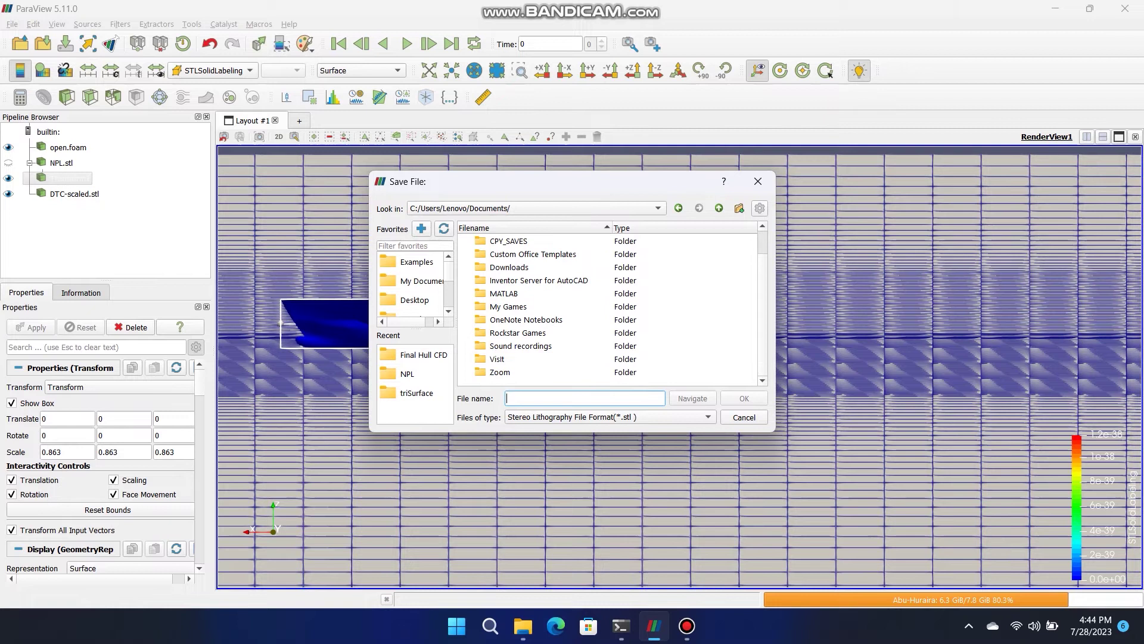
double_click(414, 299)
double_click(498, 254)
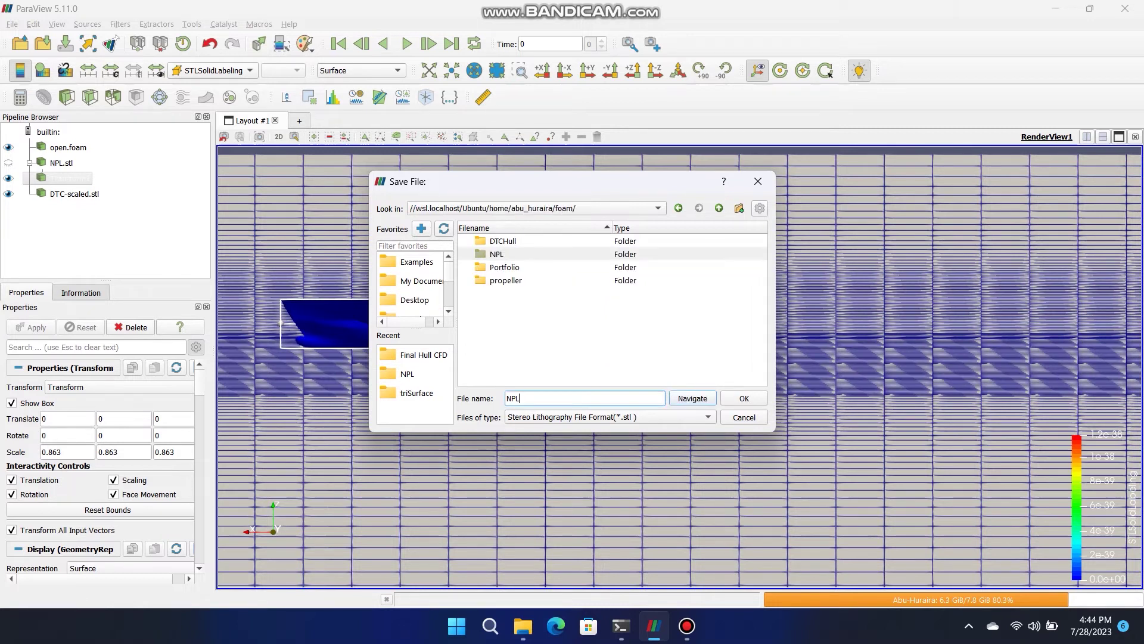
double_click(502, 241)
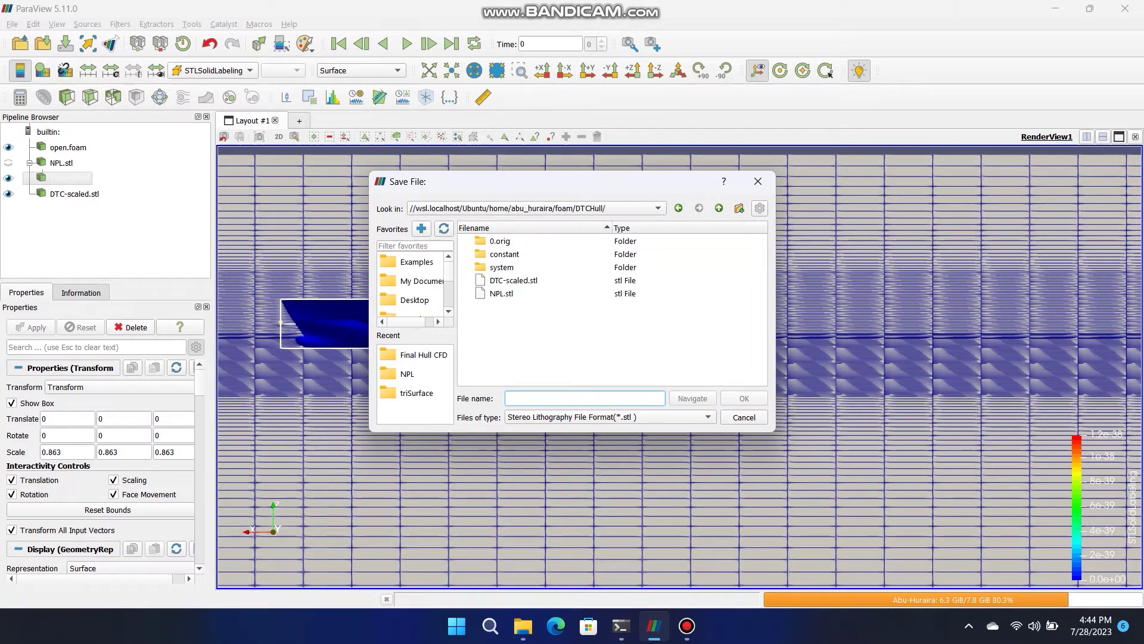
double_click(504, 254)
double_click(509, 254)
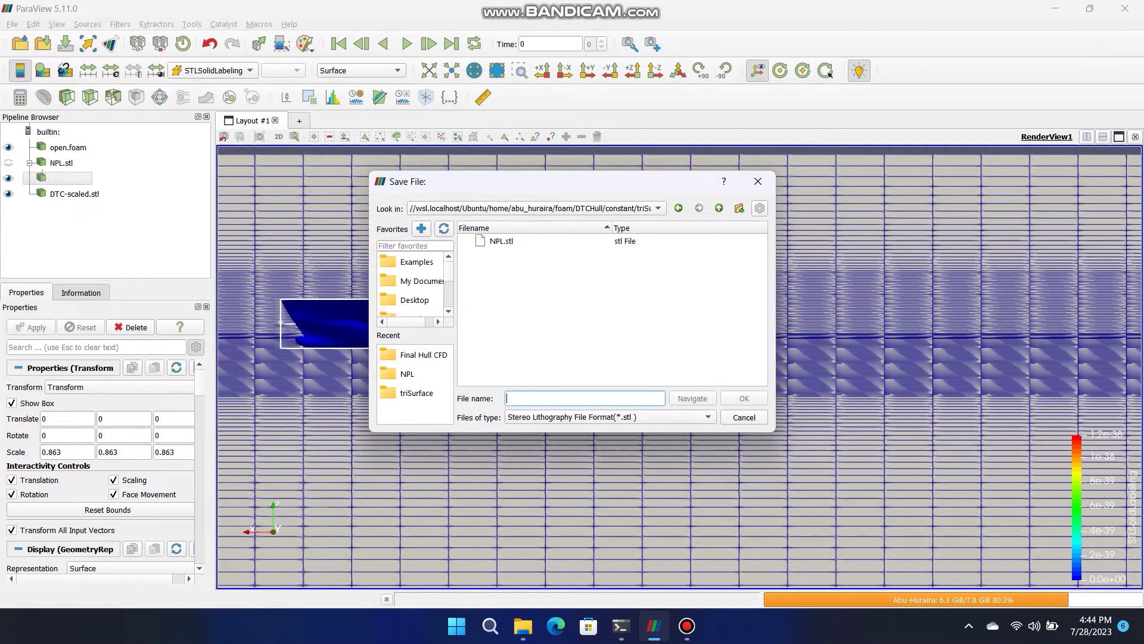
type("NP")
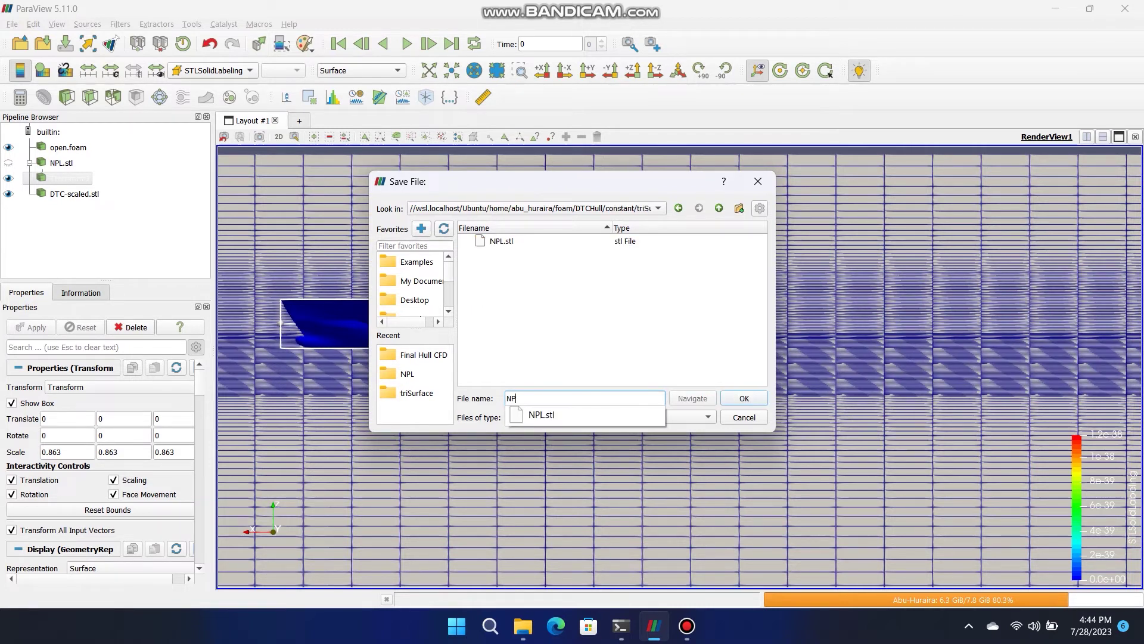
type("L_Scale")
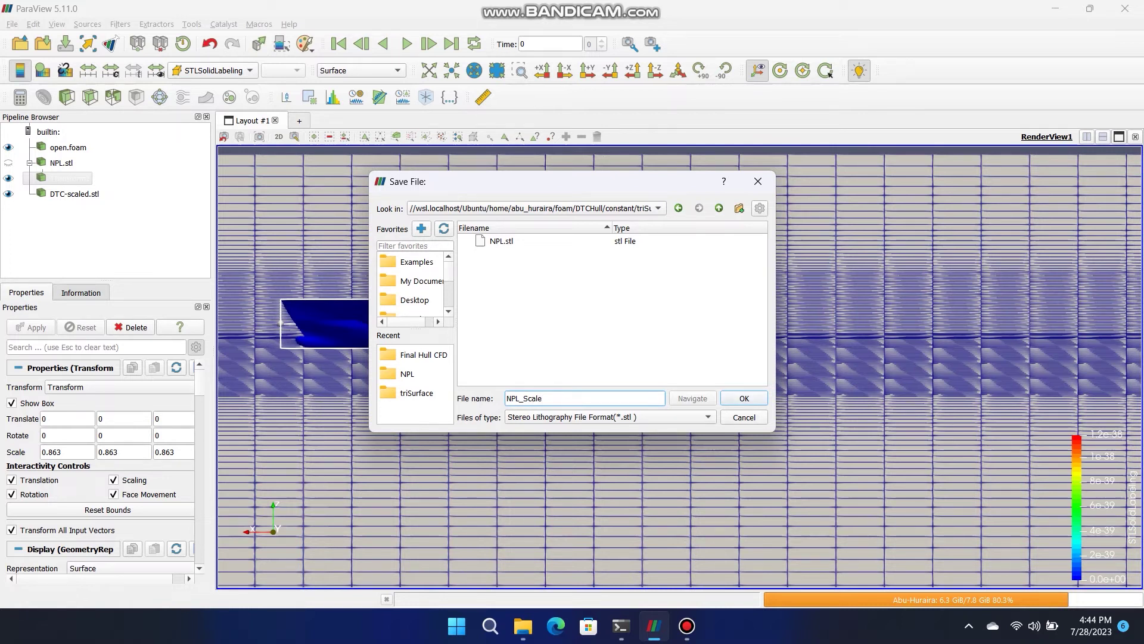
left_click(501, 241)
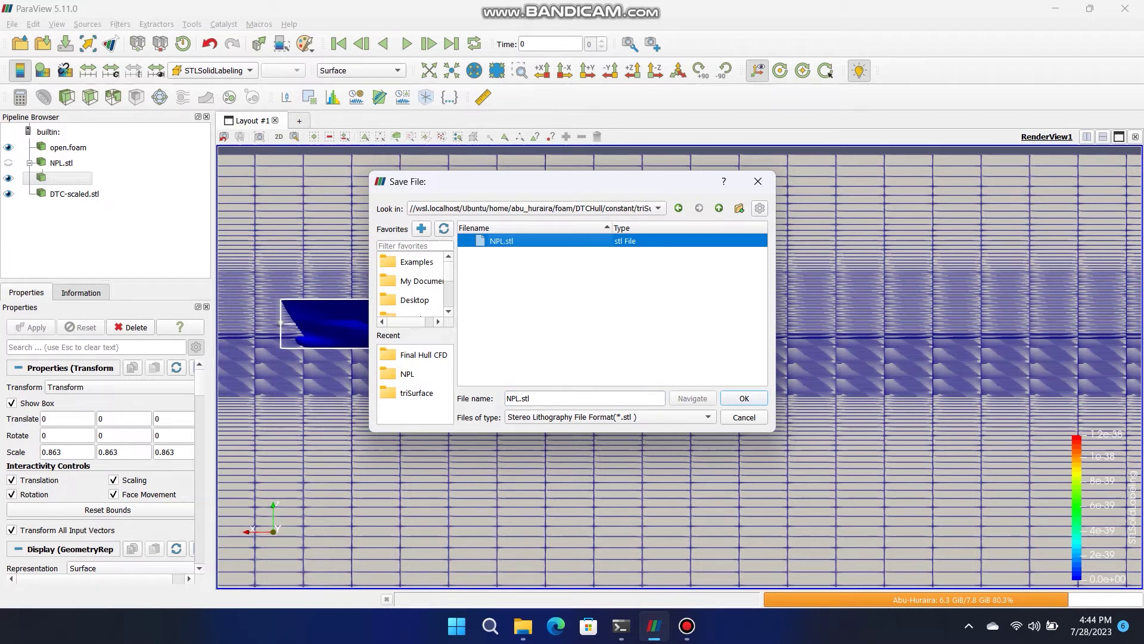
right_click(526, 243)
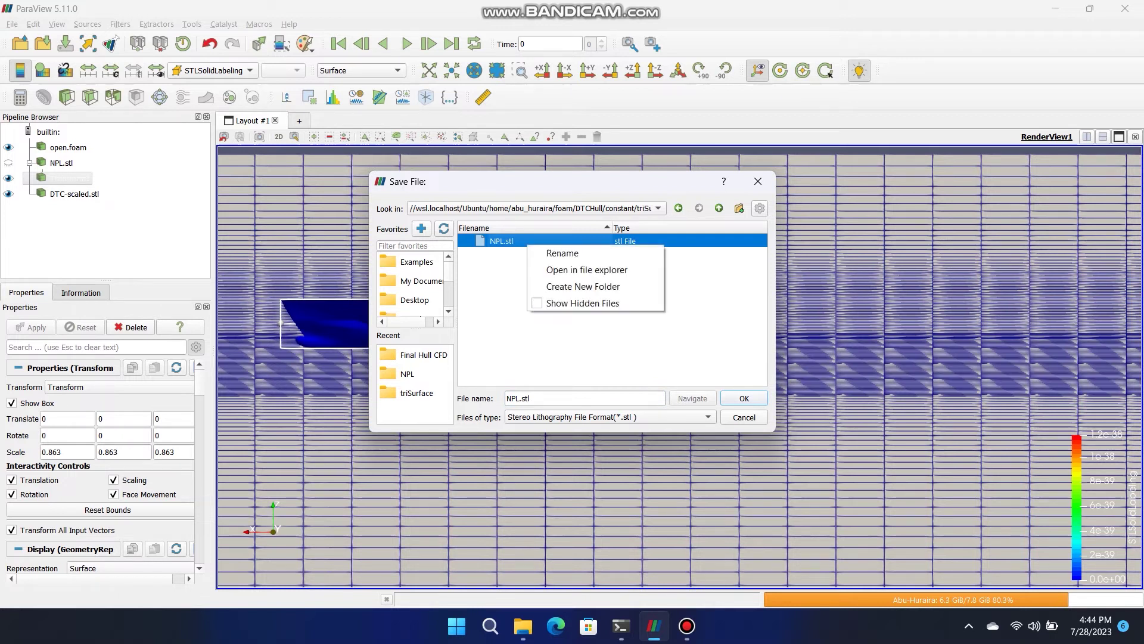
left_click(548, 399)
left_click(549, 398)
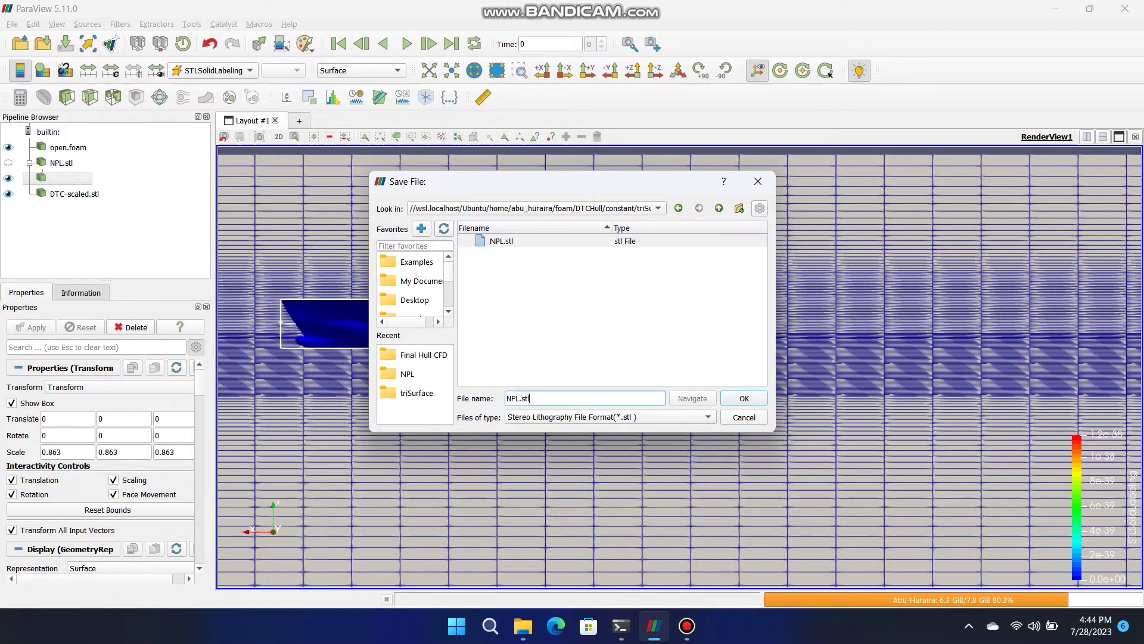
left_click(518, 398)
type("_Scale")
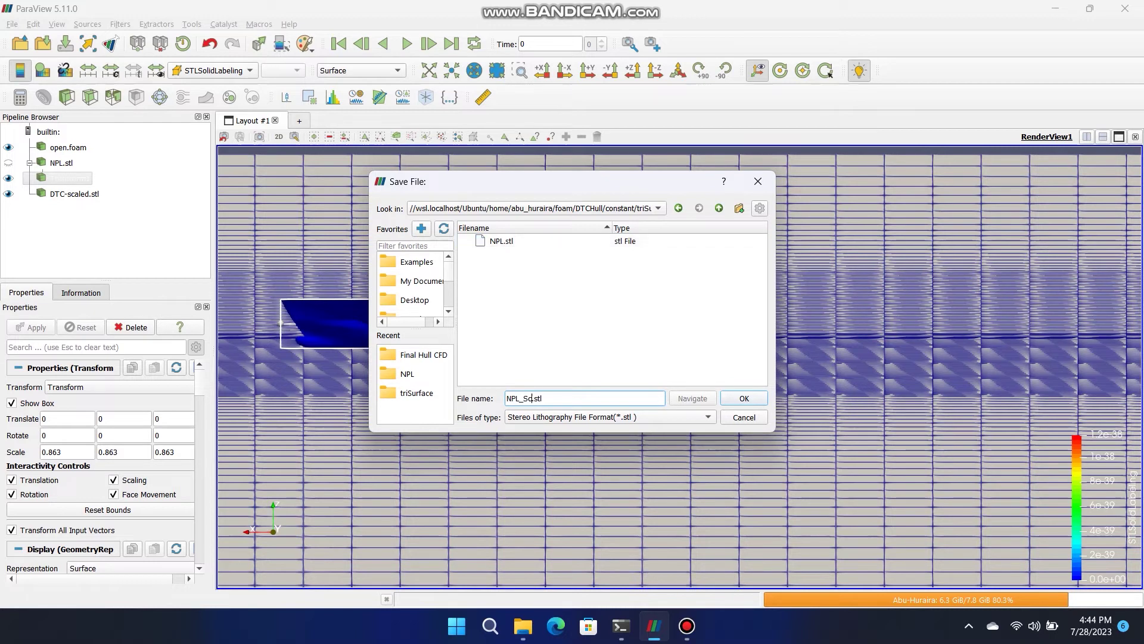
key("Return")
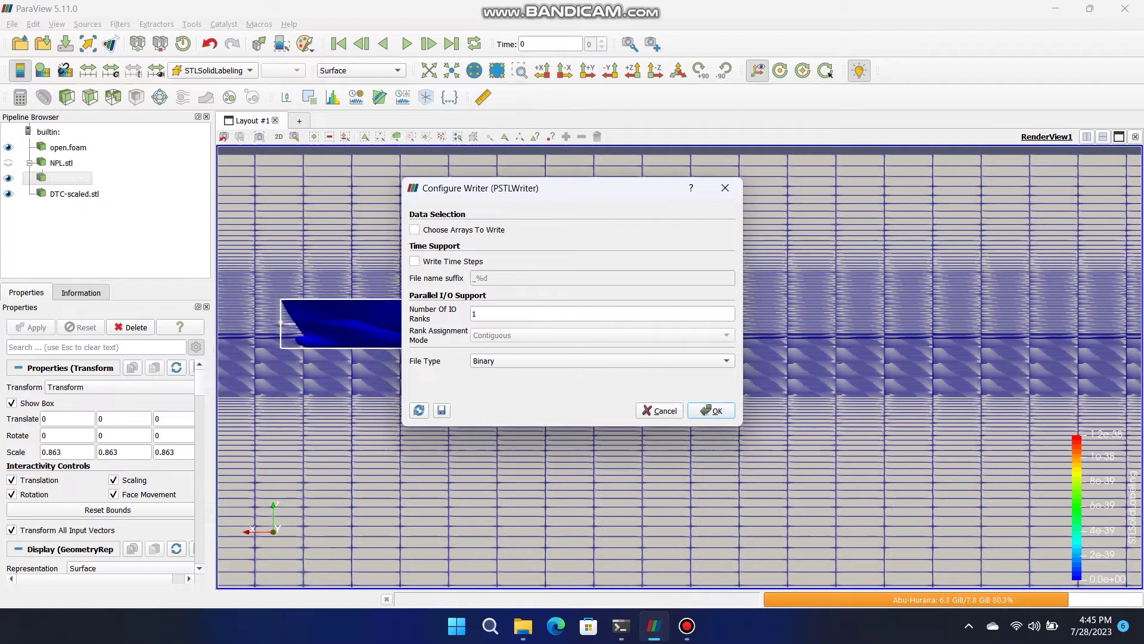
left_click(602, 361)
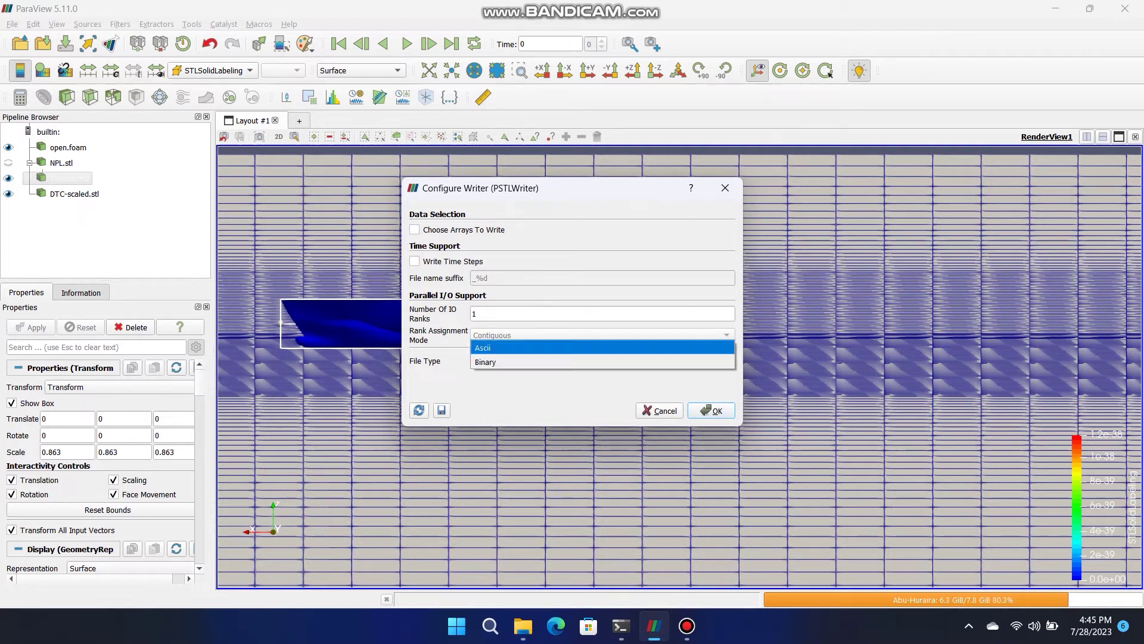
left_click(602, 347)
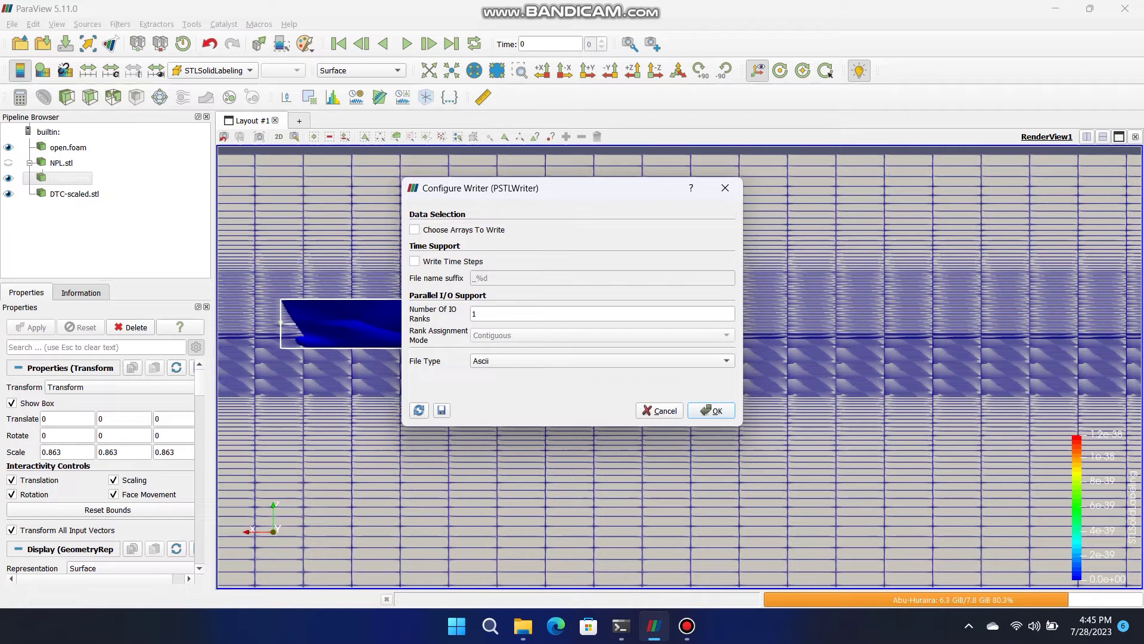
left_click(660, 410)
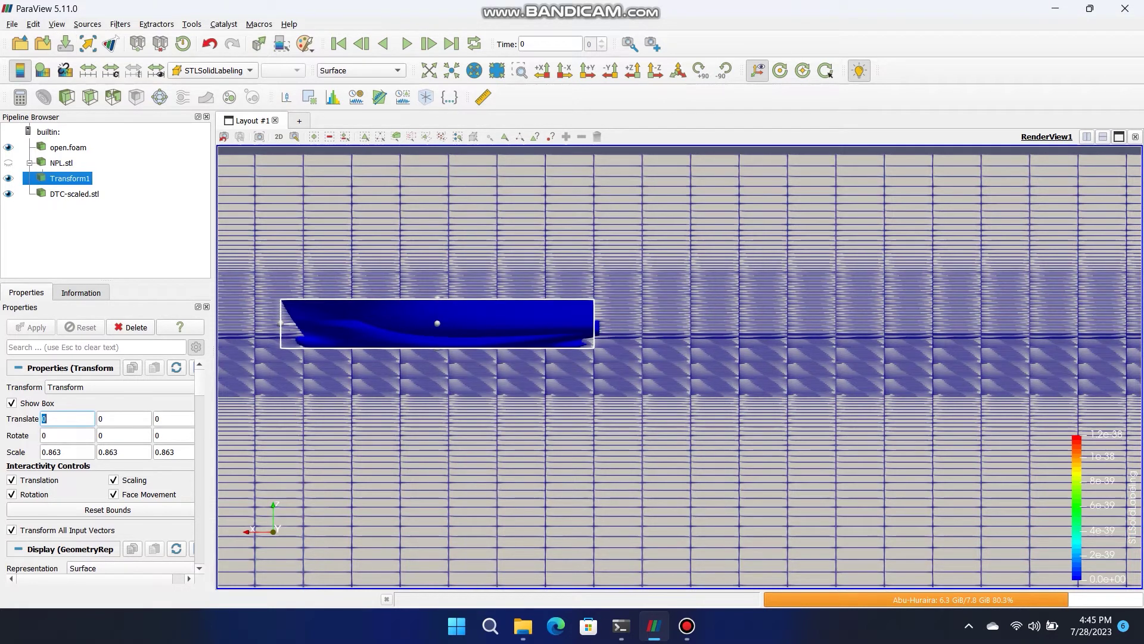
Compare the X-direction bounds and length of DTC-scaled.stl with those of the transformed NPL hull.
left_click(75, 194)
left_click(81, 292)
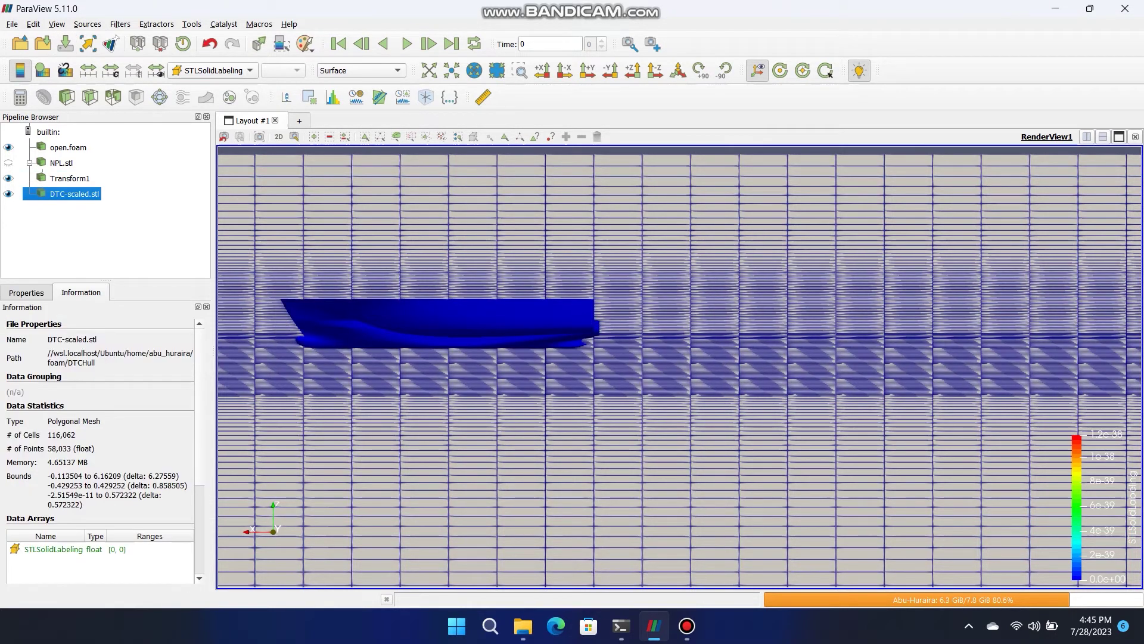
left_click_drag(143, 476, 177, 475)
left_click(70, 179)
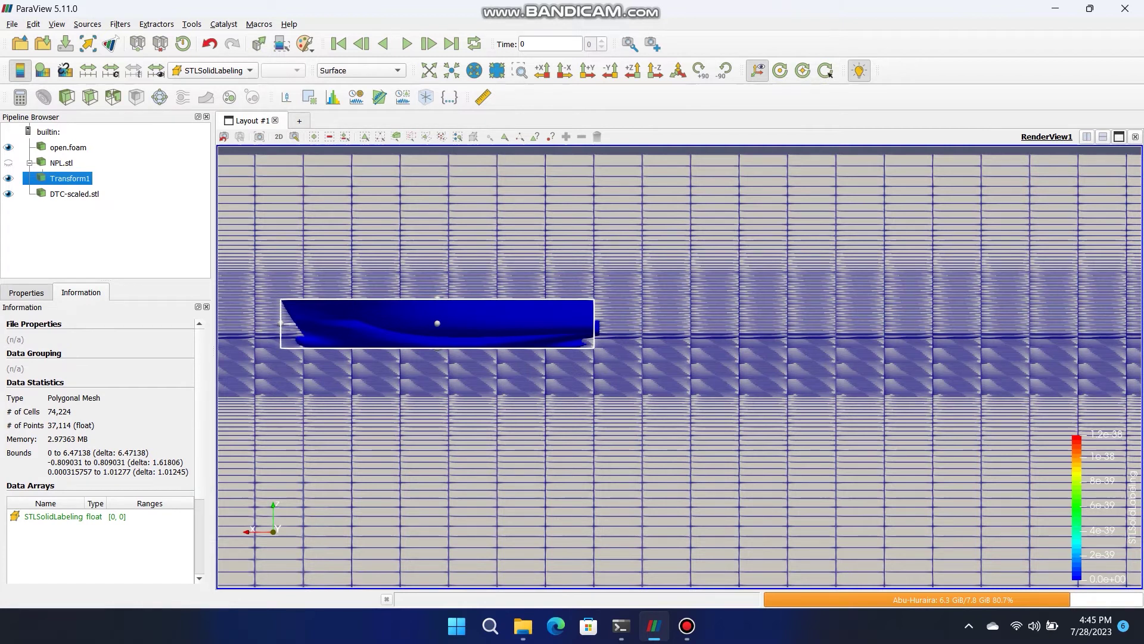
left_click_drag(118, 453, 149, 453)
left_click(150, 453)
left_click(74, 194)
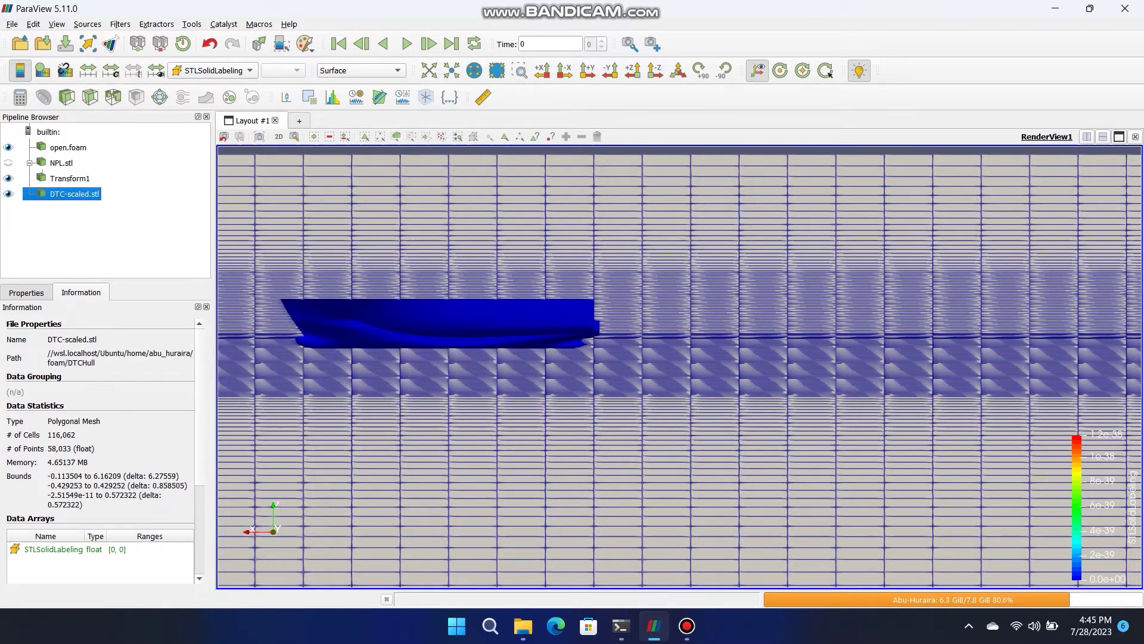
left_click_drag(93, 476, 121, 475)
left_click(113, 476)
left_click(69, 178)
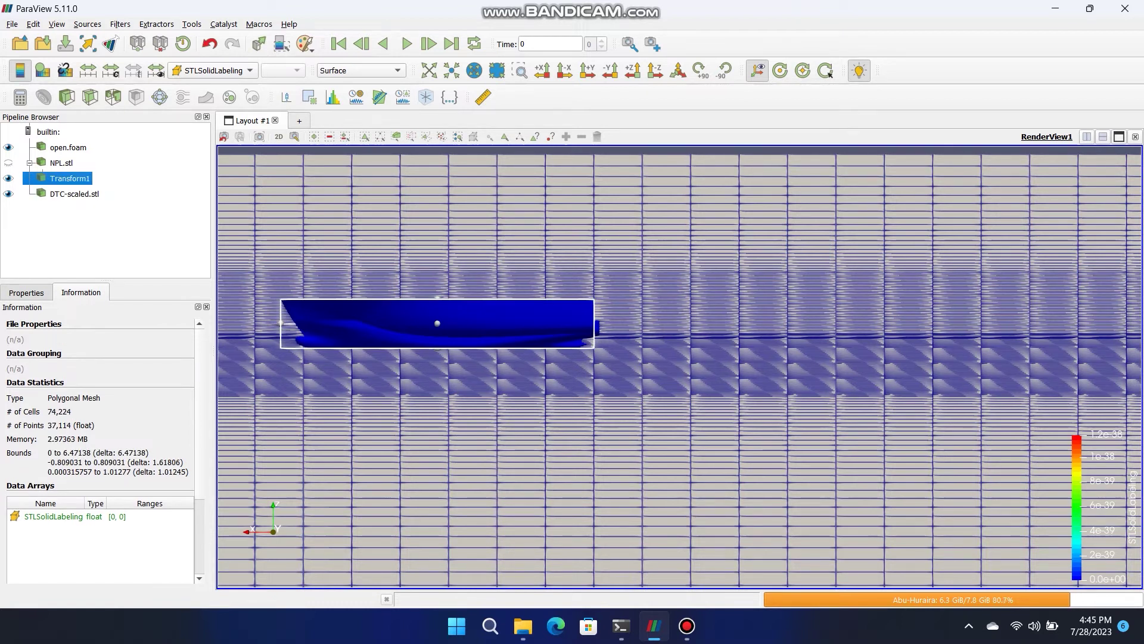
left_click_drag(64, 452, 92, 452)
left_click(87, 462)
left_click(73, 194)
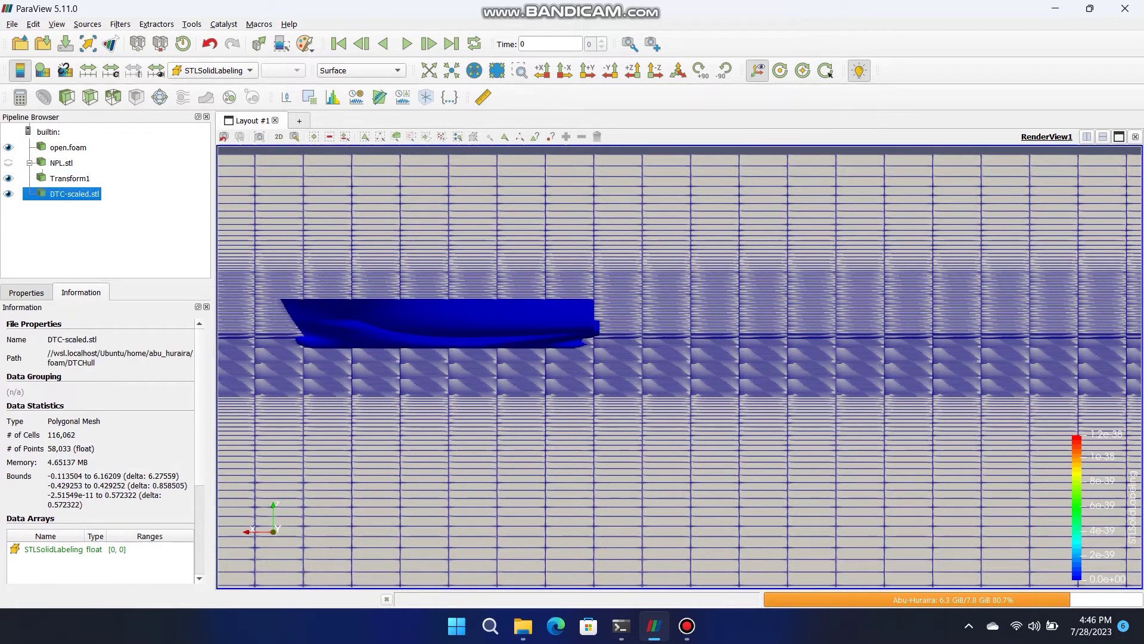
Translate the scaled NPL hull by -0.11 in X with Transform1 and apply it.
left_click(26, 292)
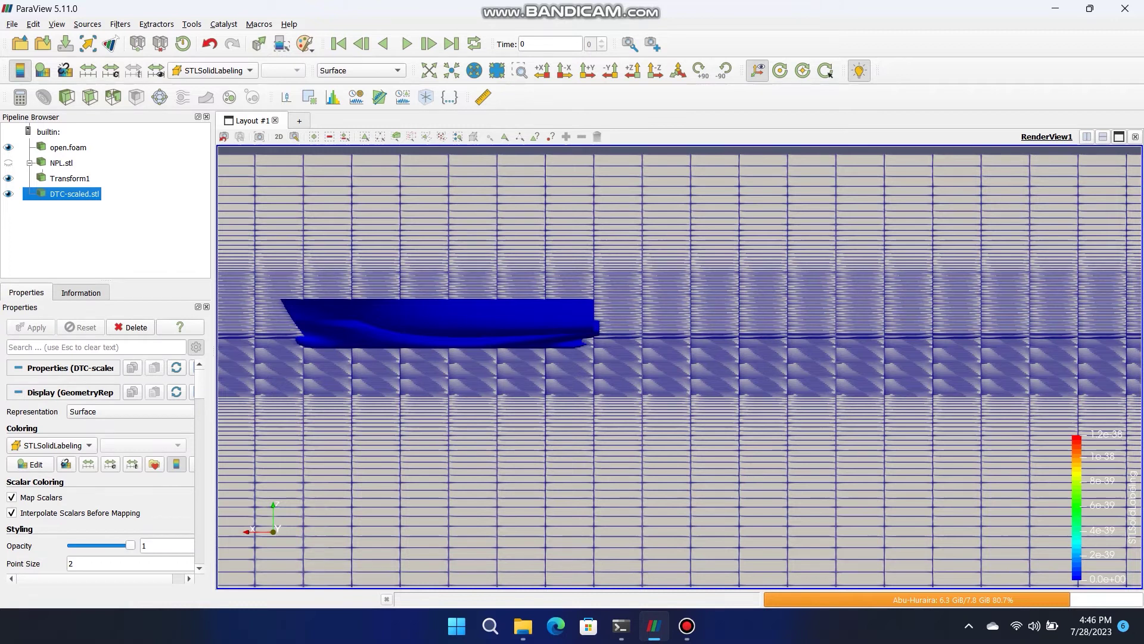
left_click(69, 179)
double_click(51, 418)
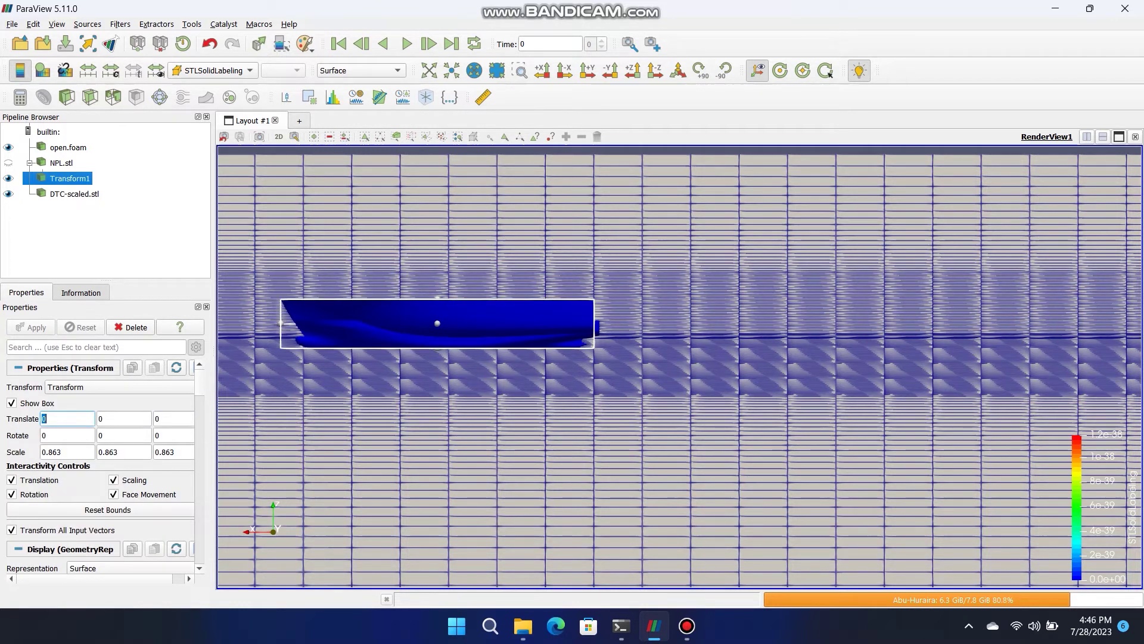
type("-0.11")
key("Return")
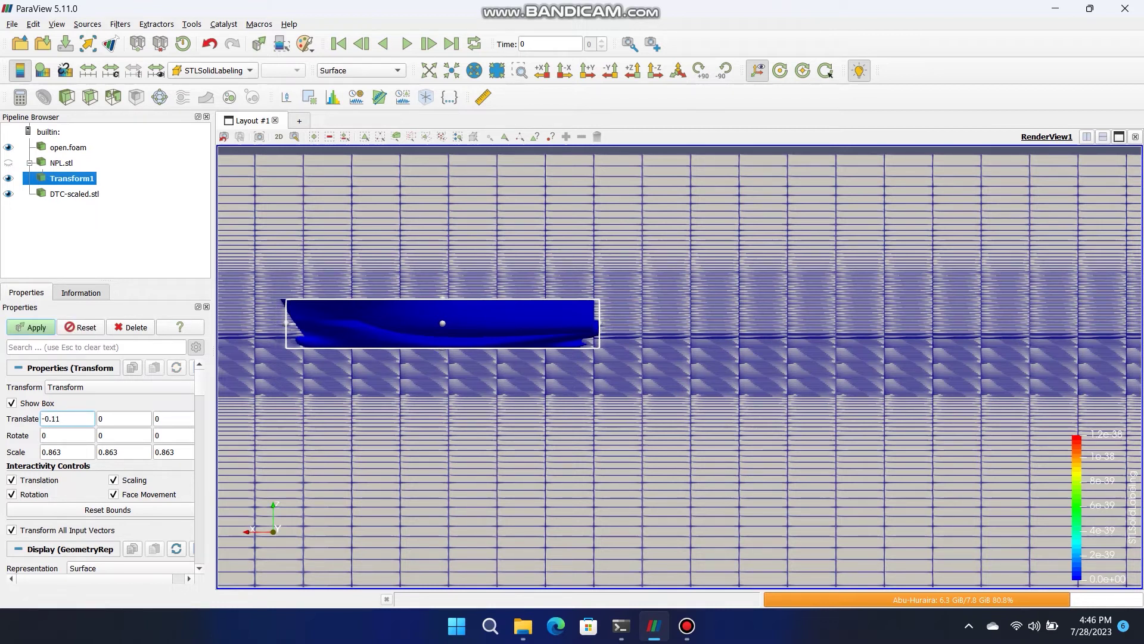
left_click(31, 327)
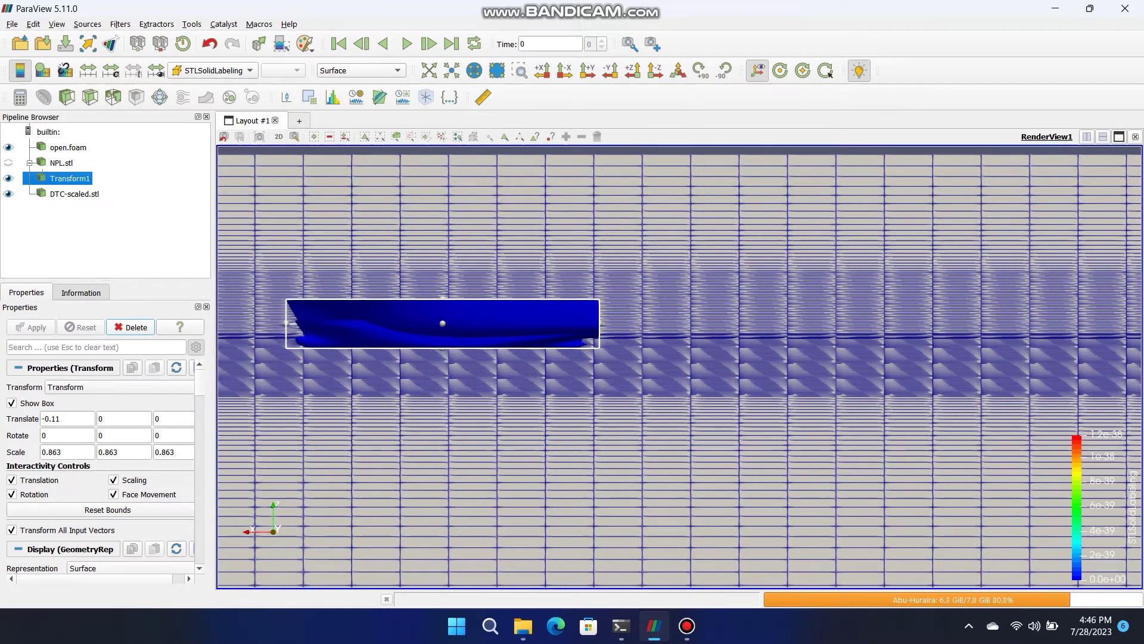
Export the Transform1 hull in STL format, overwriting NPL_Scale.stl in constant/triSurface and setting the writer's file type.
right_click(70, 177)
left_click(140, 156)
left_click(70, 178)
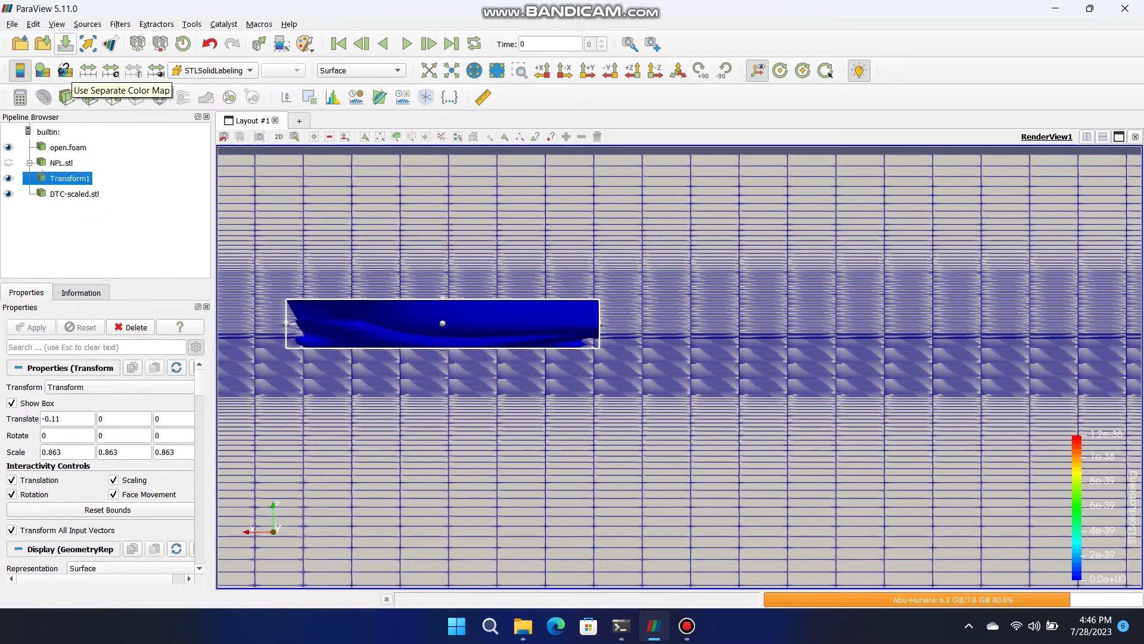
left_click(65, 44)
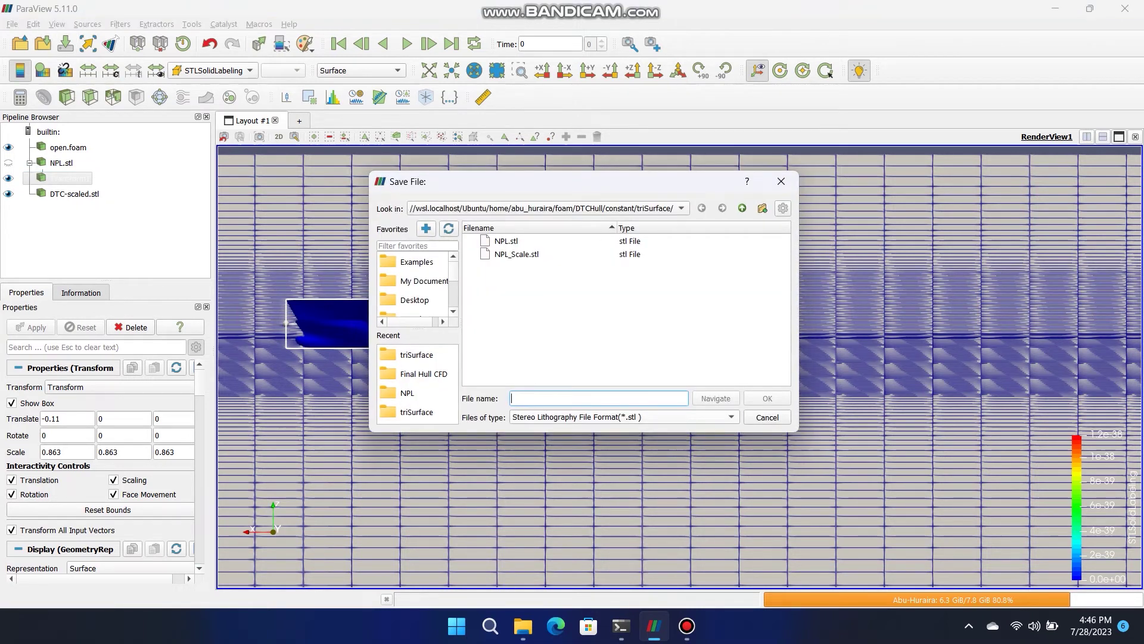
left_click(516, 255)
left_click(767, 398)
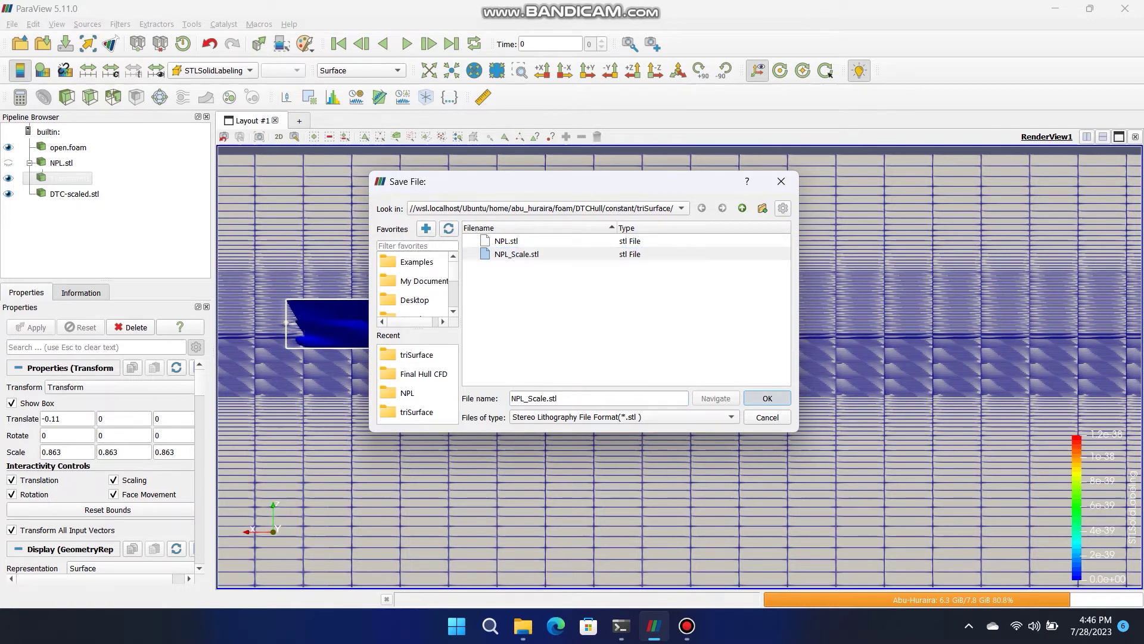
left_click(704, 340)
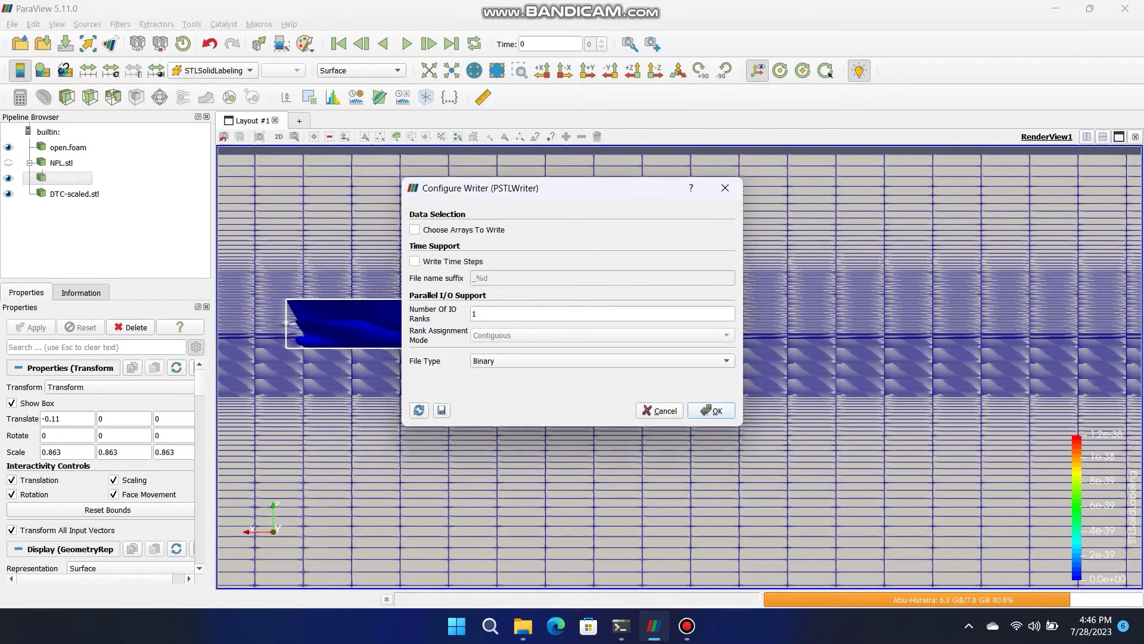
left_click(602, 360)
left_click(602, 347)
key("Return")
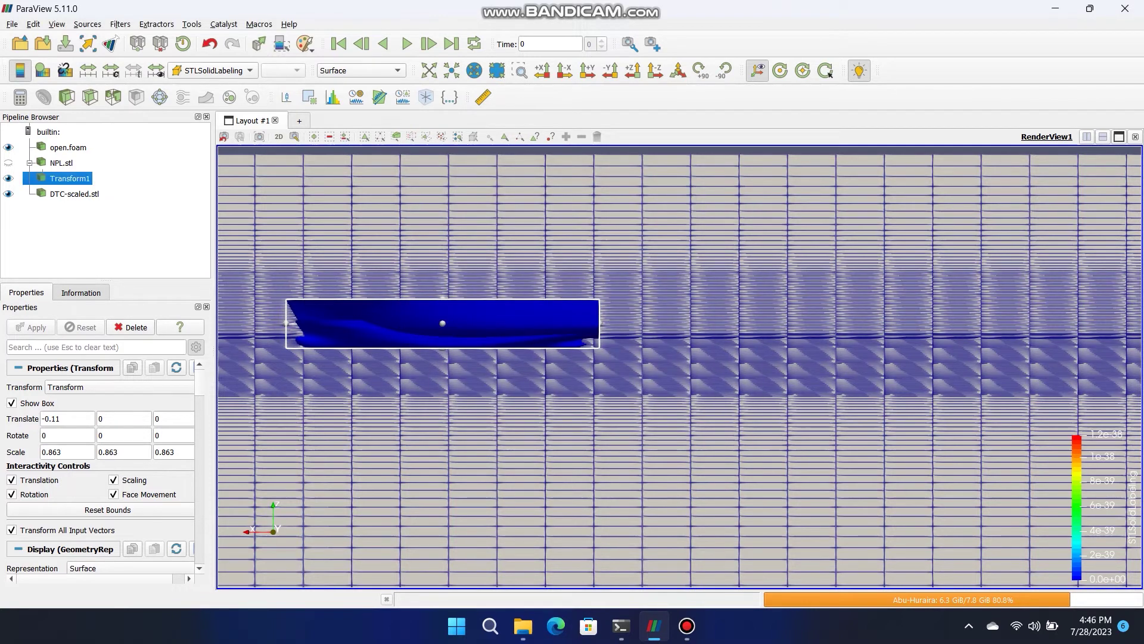
Delete Transform1, NPL.stl and DTC-scaled.stl from the pipeline, keeping only open.foam.
key("Delete")
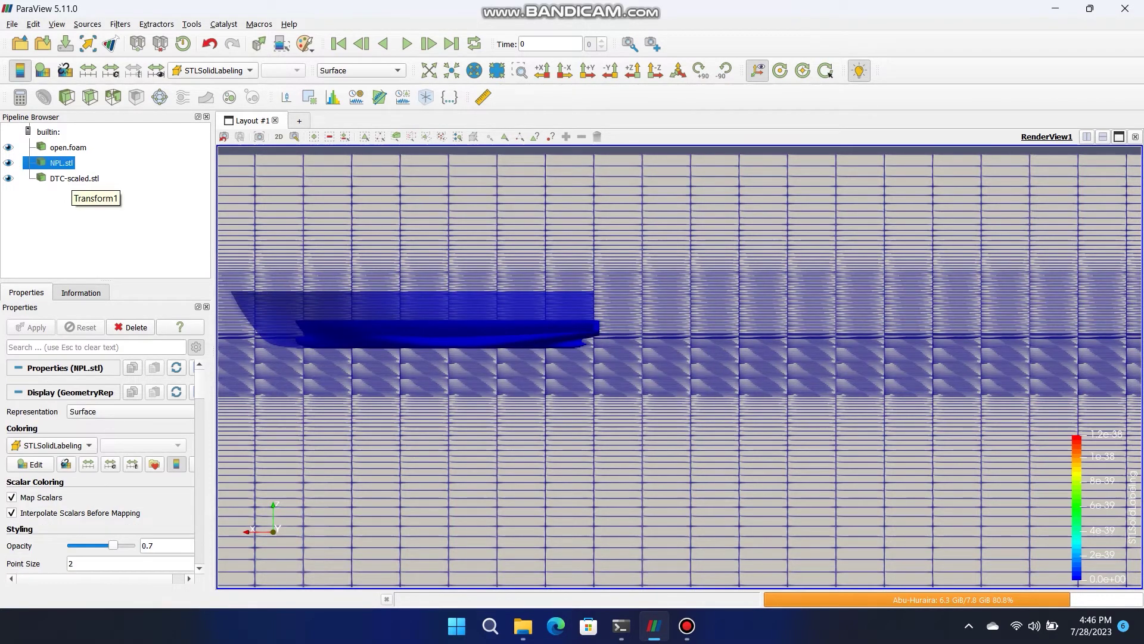
key("Delete")
key("Delete")
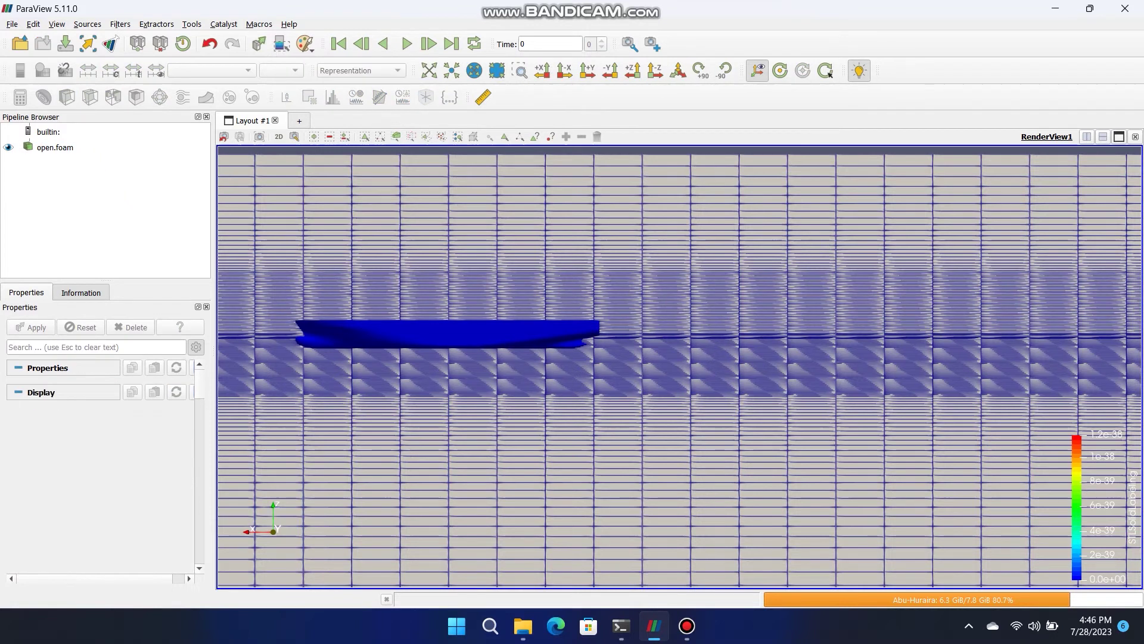
Switch to File Explorer and open surfaceFeatureExtractDict from the DTCHull system folder in Notepad.
left_click(523, 626)
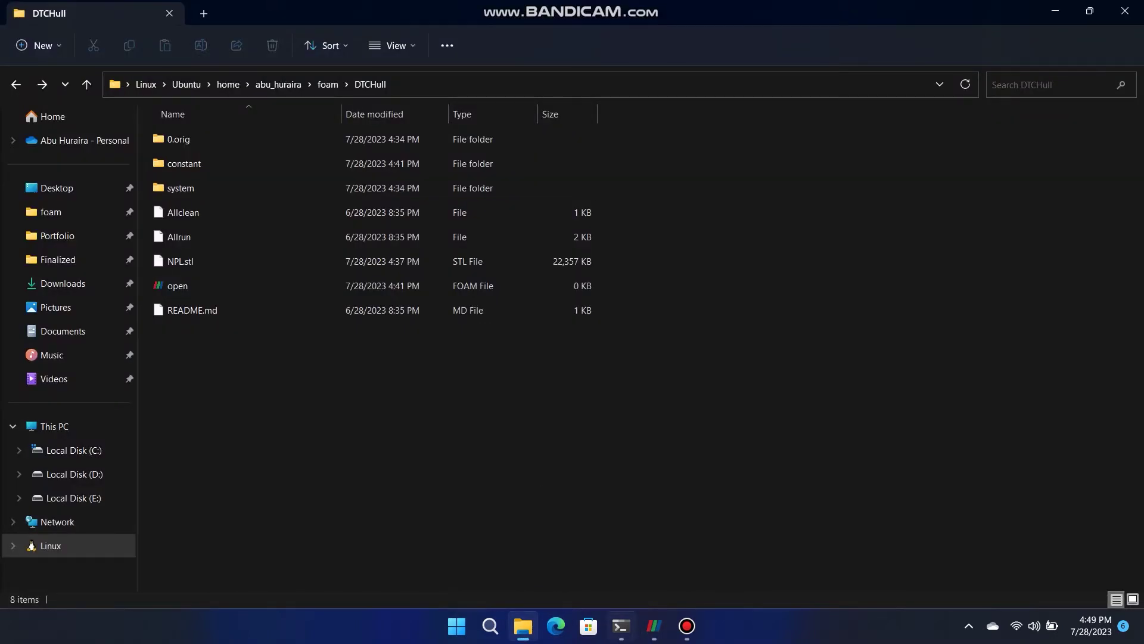
double_click(181, 188)
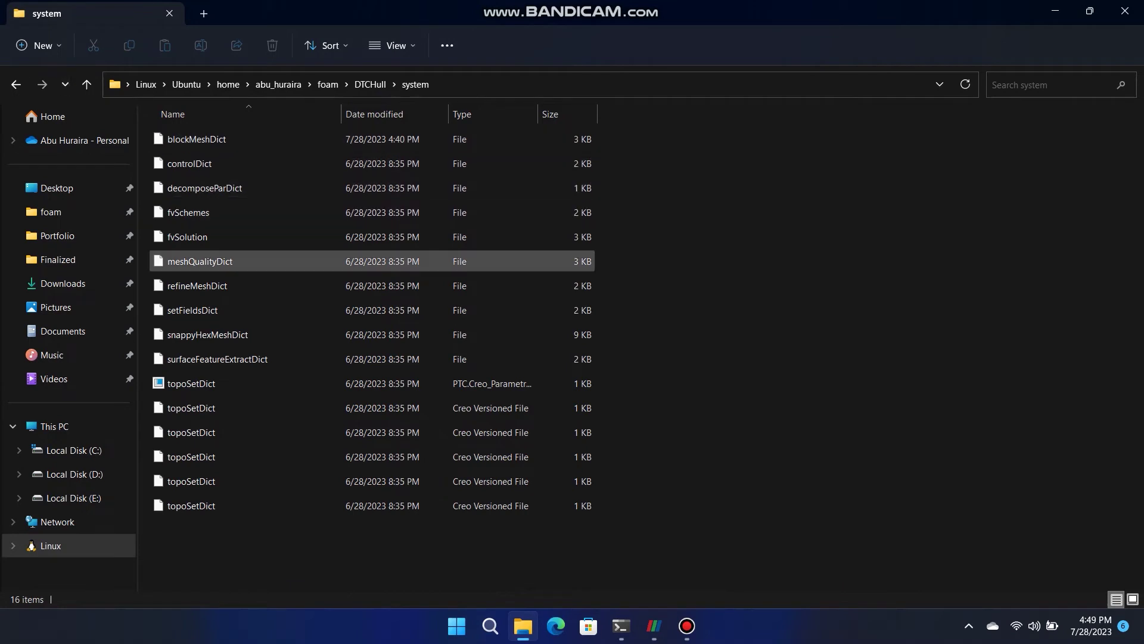
left_click(207, 335)
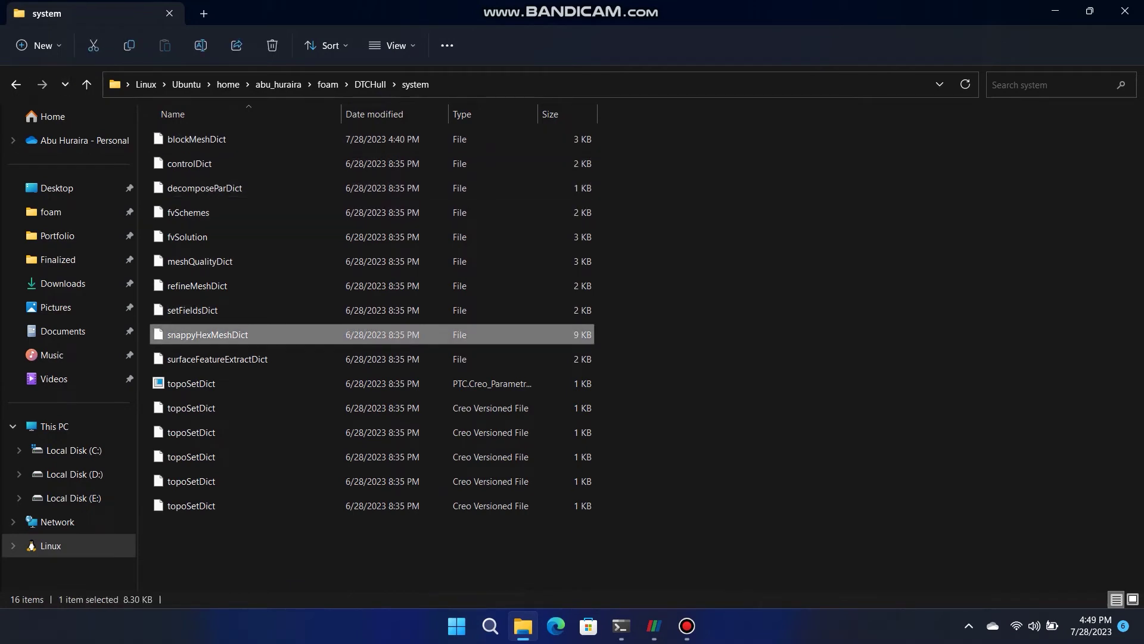
left_click(218, 359)
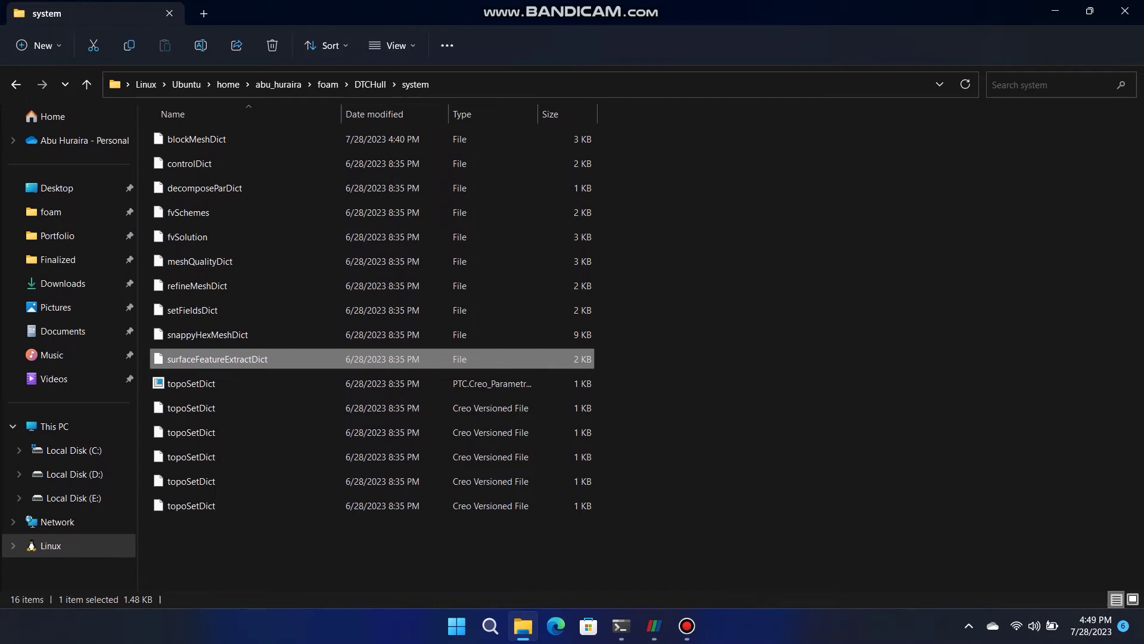
right_click(307, 360)
left_click(362, 189)
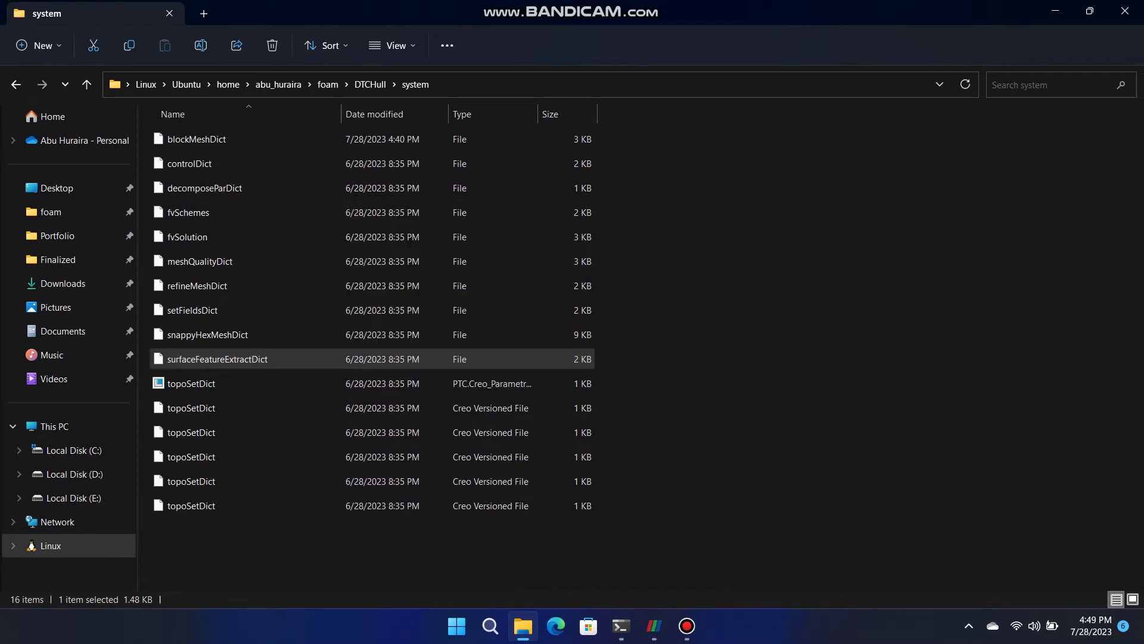
left_click(479, 262)
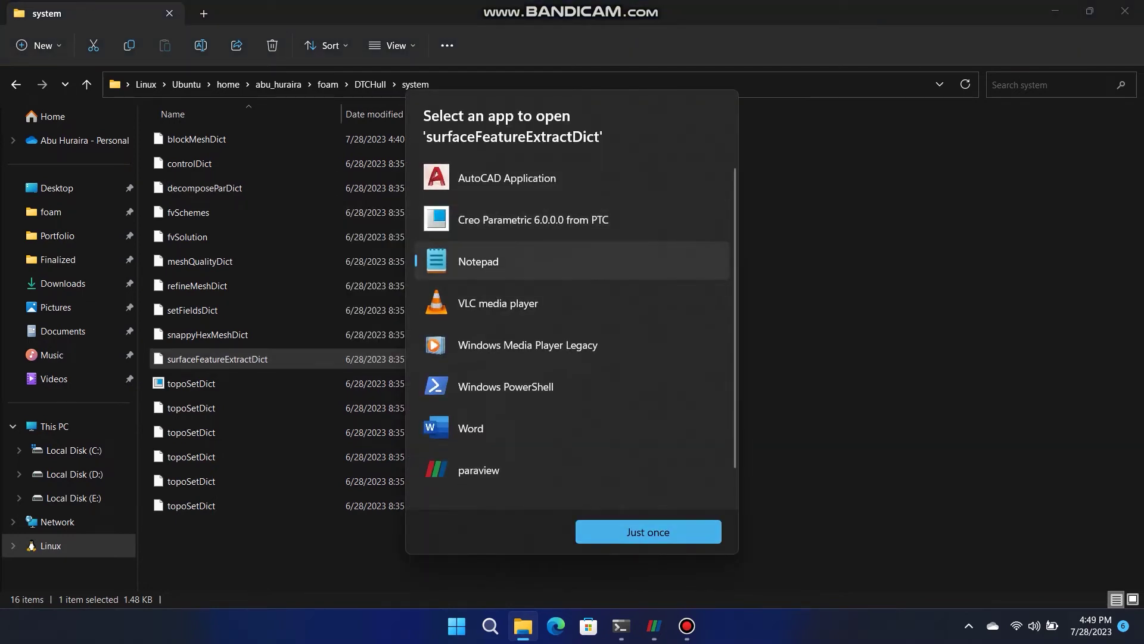
key("Return")
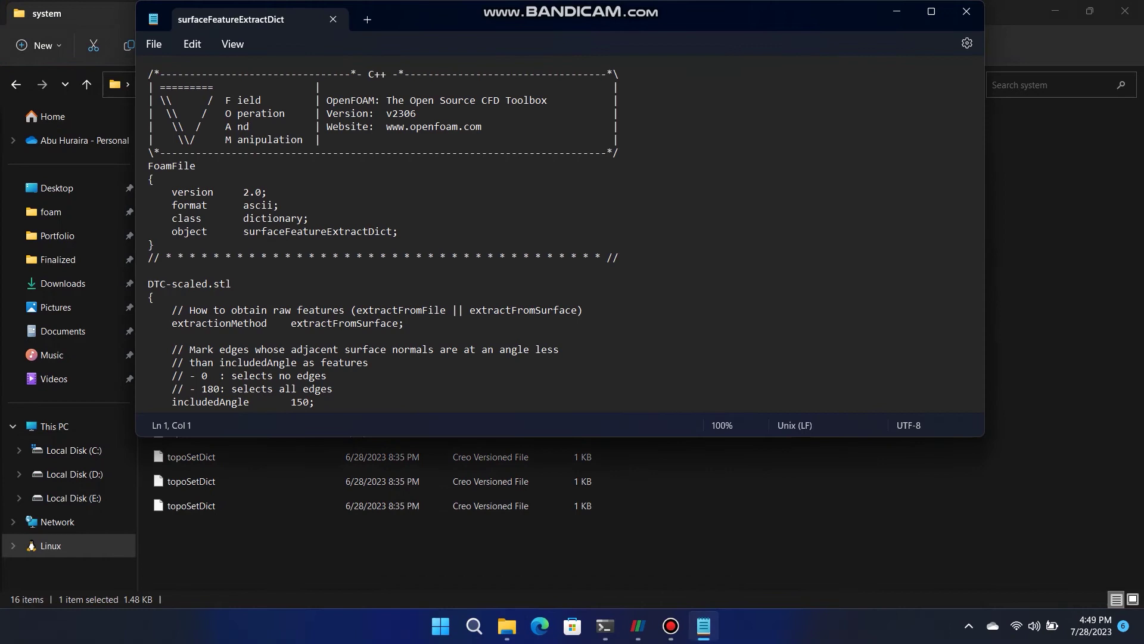
Replace DTC-scaled with NPL_Scale in the STL entry of surfaceFeatureExtractDict, then save and close the file.
left_click_drag(207, 284, 153, 284)
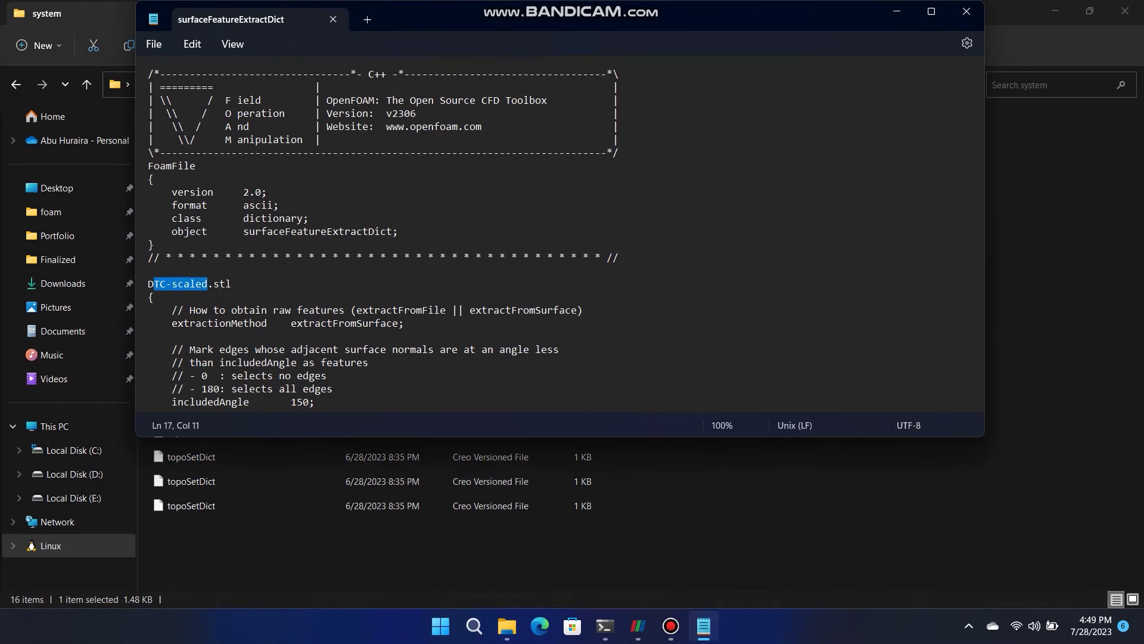
key("BackSpace")
key("BackSpace")
type("NPL")
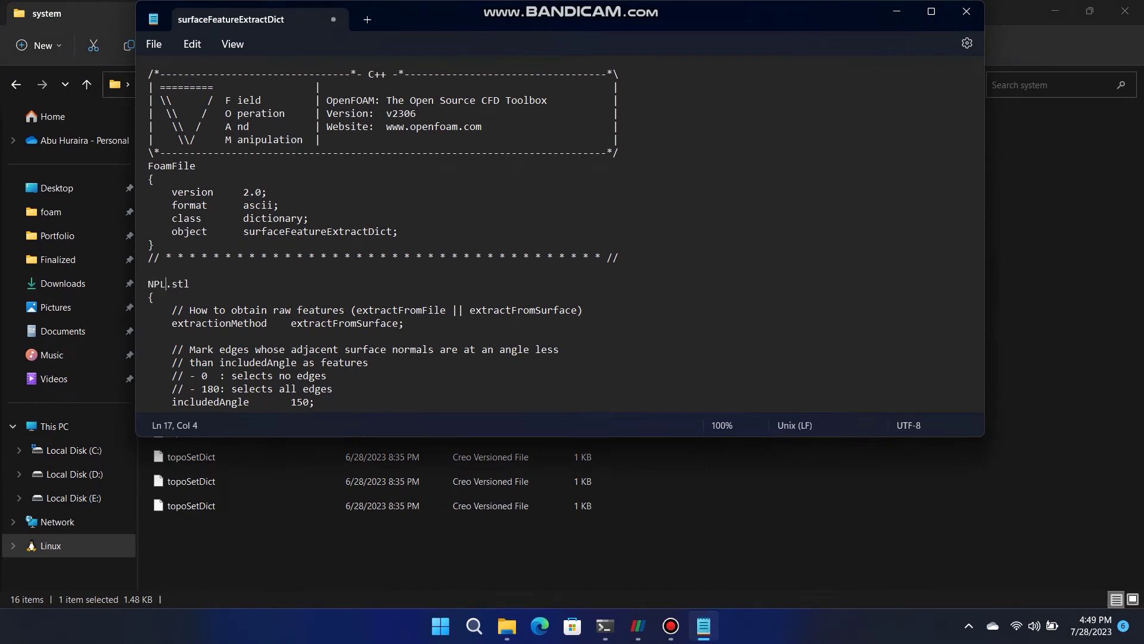
type("_Scale")
key("ctrl+s")
left_click(966, 12)
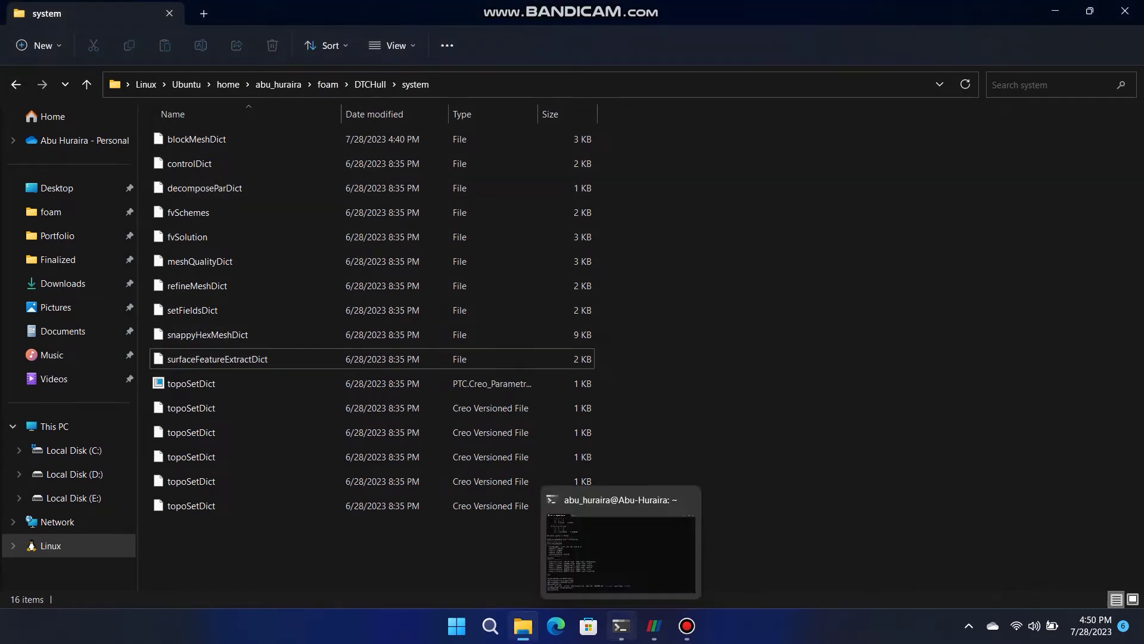
Switch to the Ubuntu terminal and run surfaceFeatureExtract in the DTCHull case.
key("alt+Tab")
type("surf")
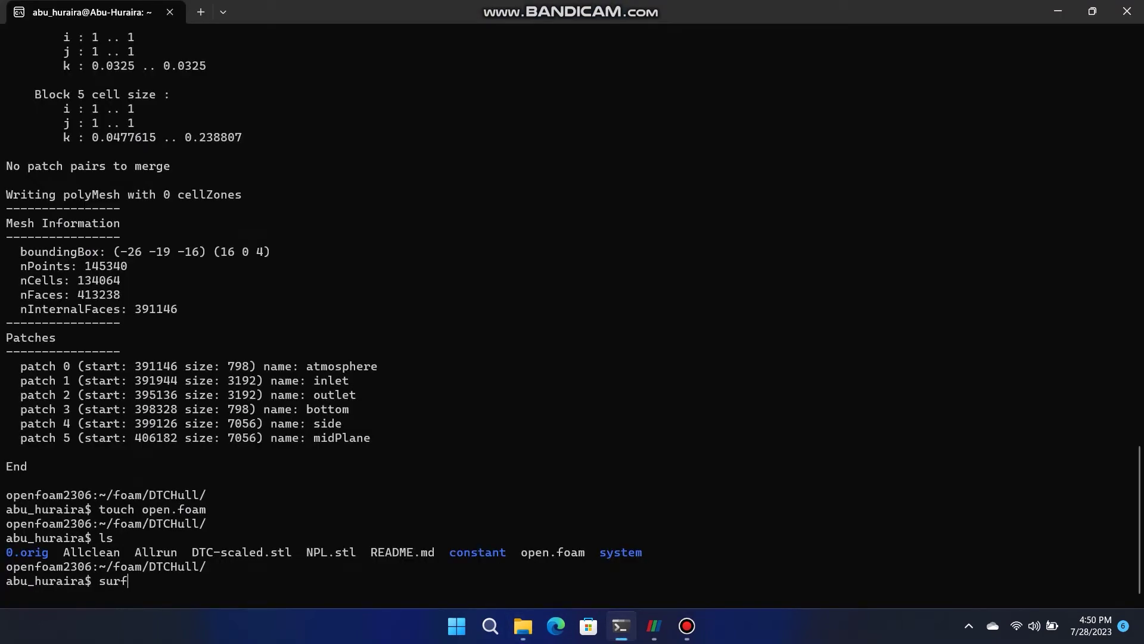
type("aceFe")
key("Tab")
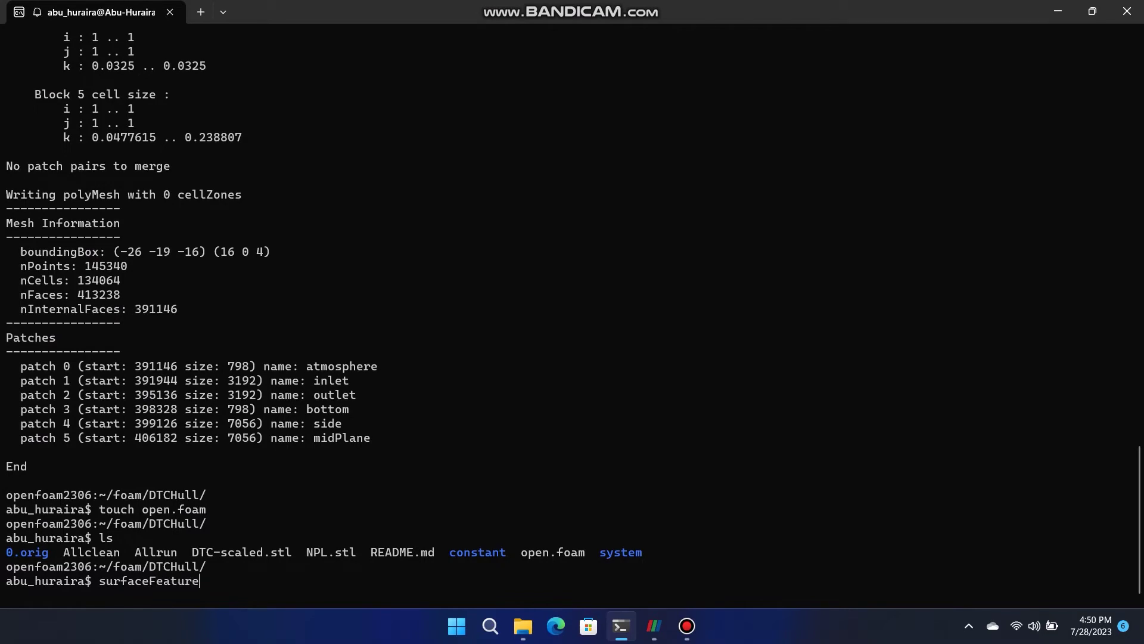
type("Ex")
key("Tab")
key("Return")
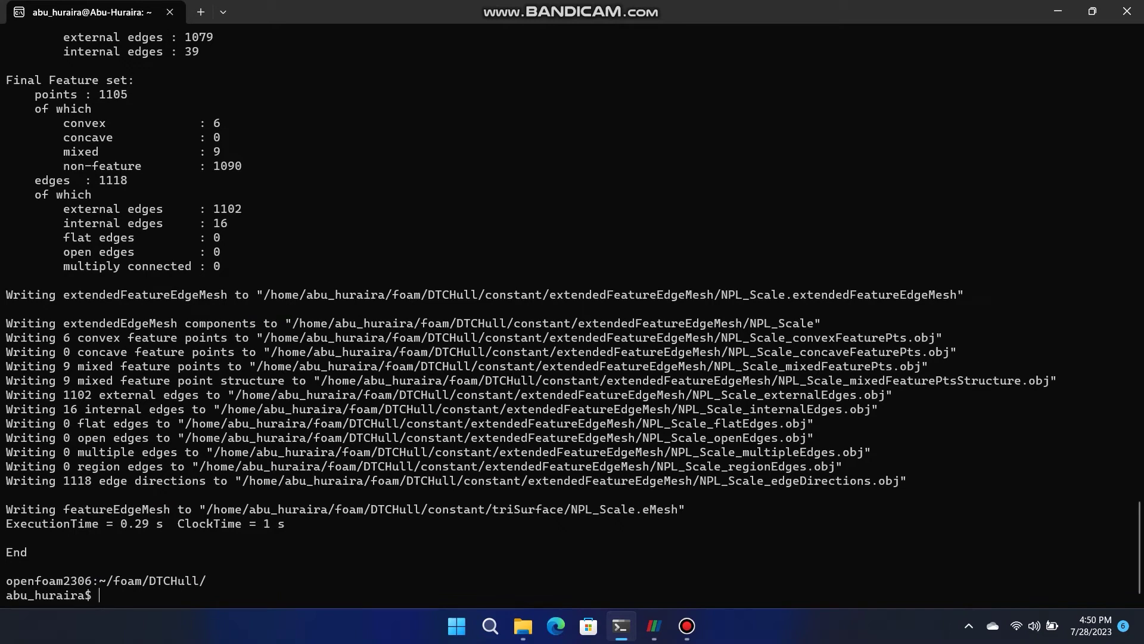
Check the topoSetDict files in the system folder and run topoSet -dict system/topoSetDict.1 in the terminal.
left_click(522, 626)
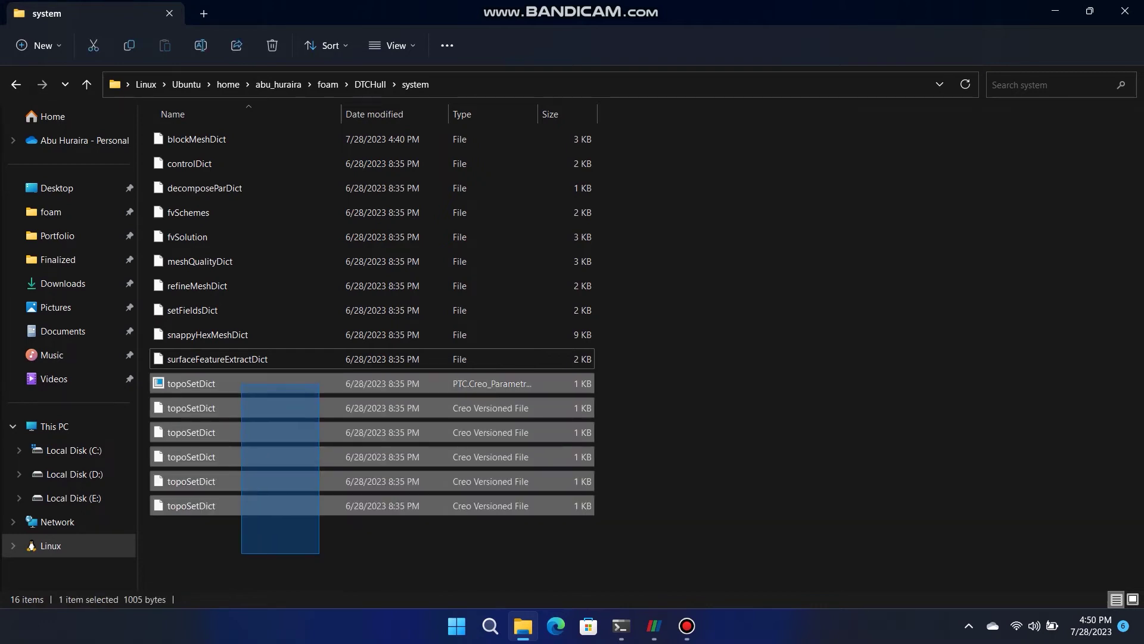
left_click_drag(241, 553, 241, 388)
left_click(285, 547)
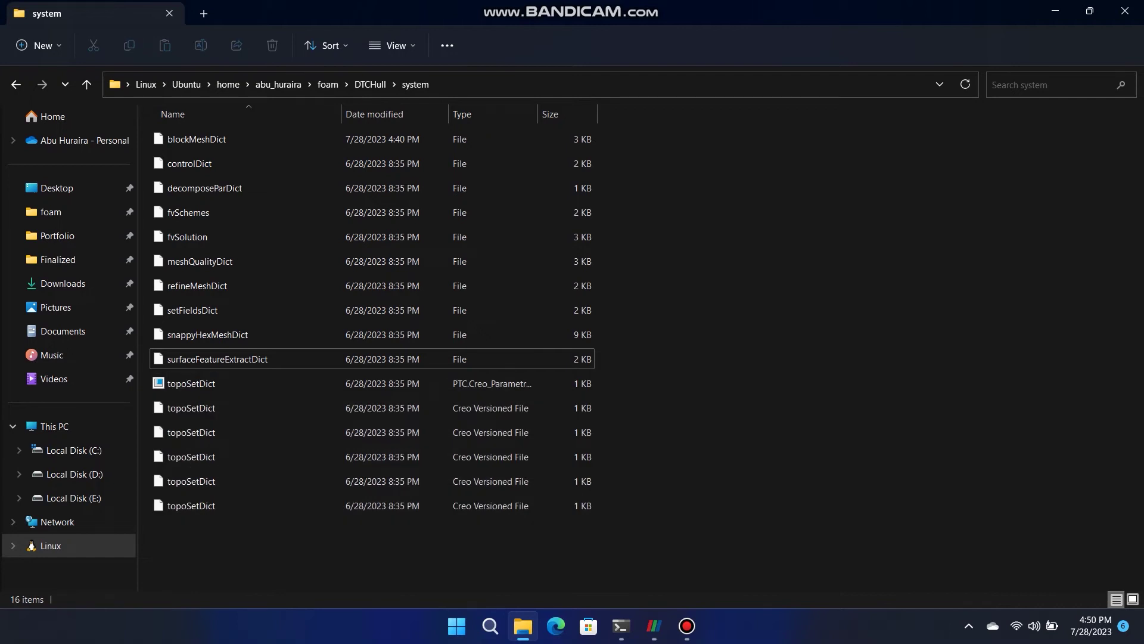
left_click(622, 625)
type("topoSet -dict system/topoSetDict.${i}")
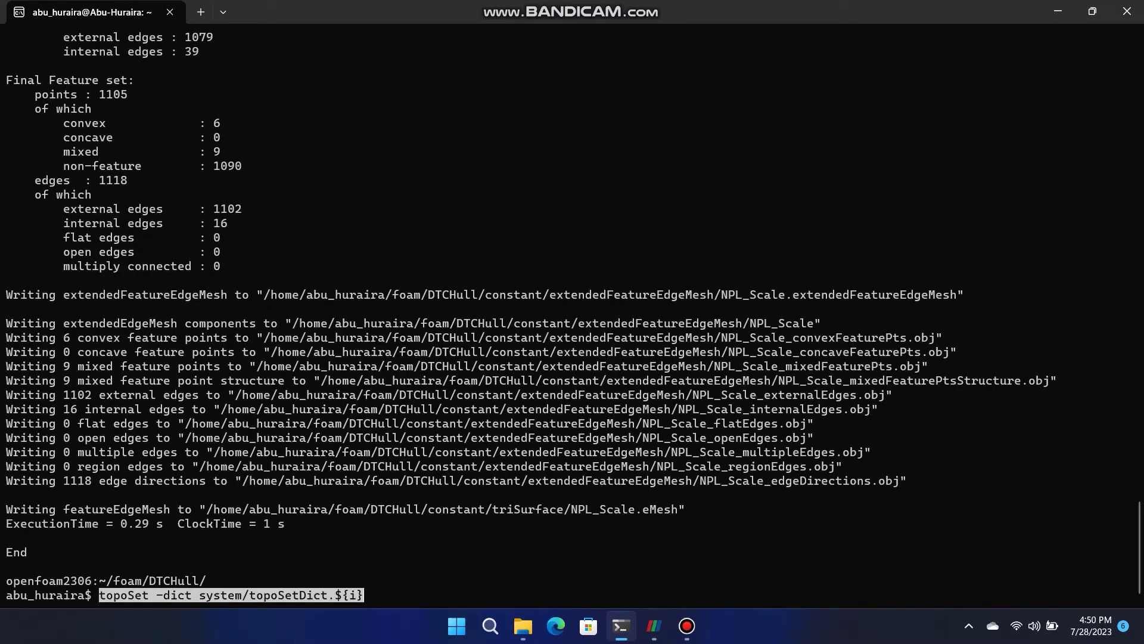
key("BackSpace")
key("BackSpace")
key("BackSpace")
key("BackSpace")
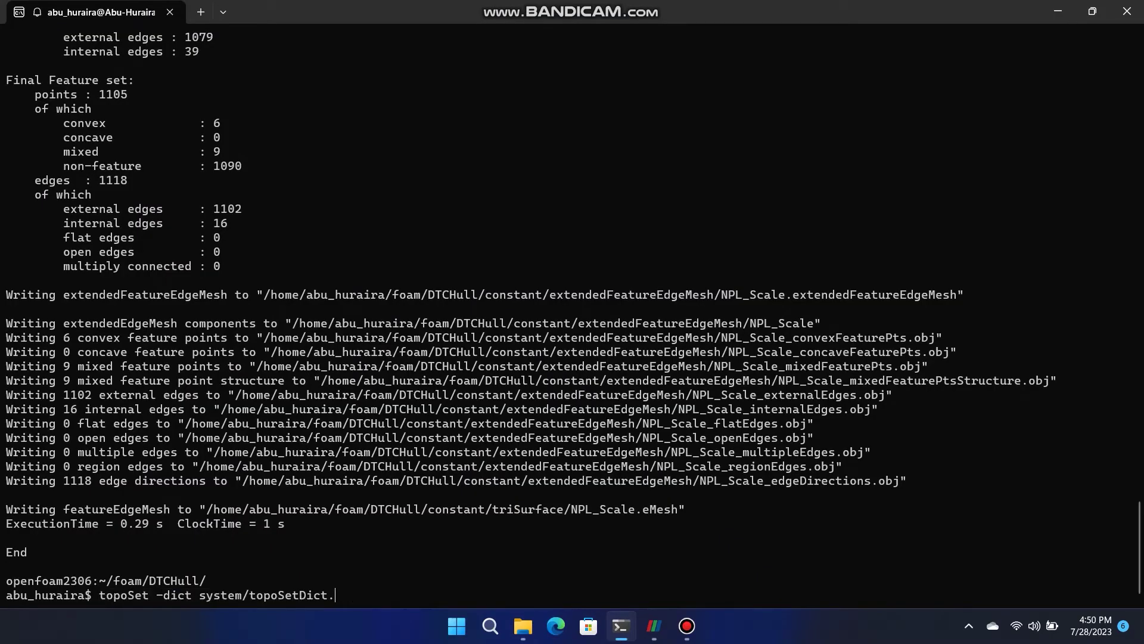
type("1")
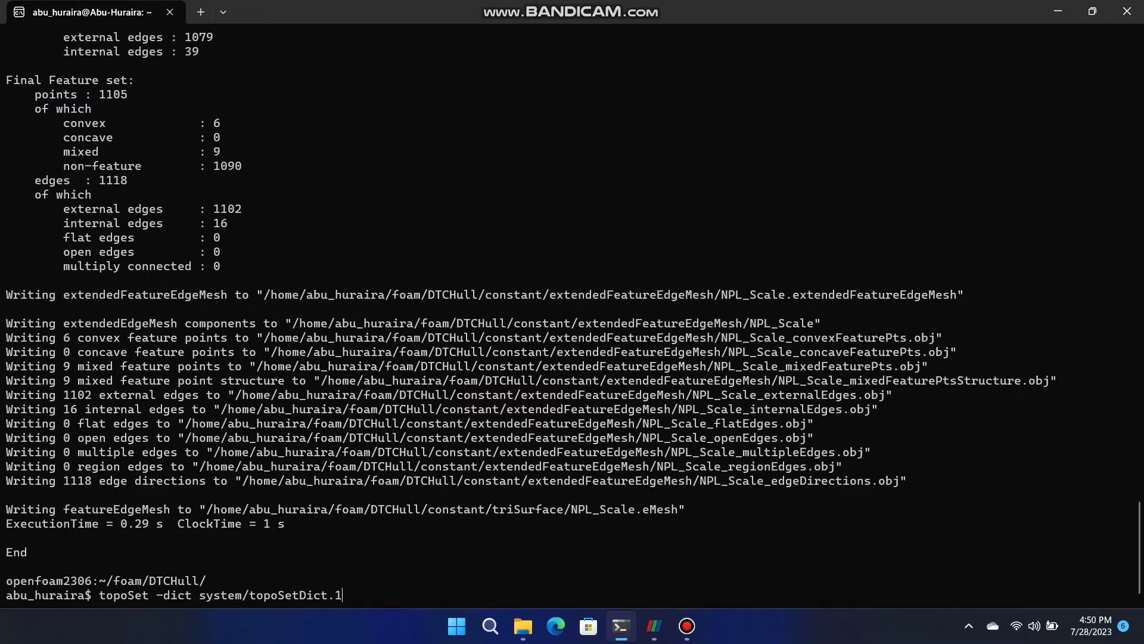
key("Return")
Refine the first cell set in place with refineMesh -overwrite.
type("refi")
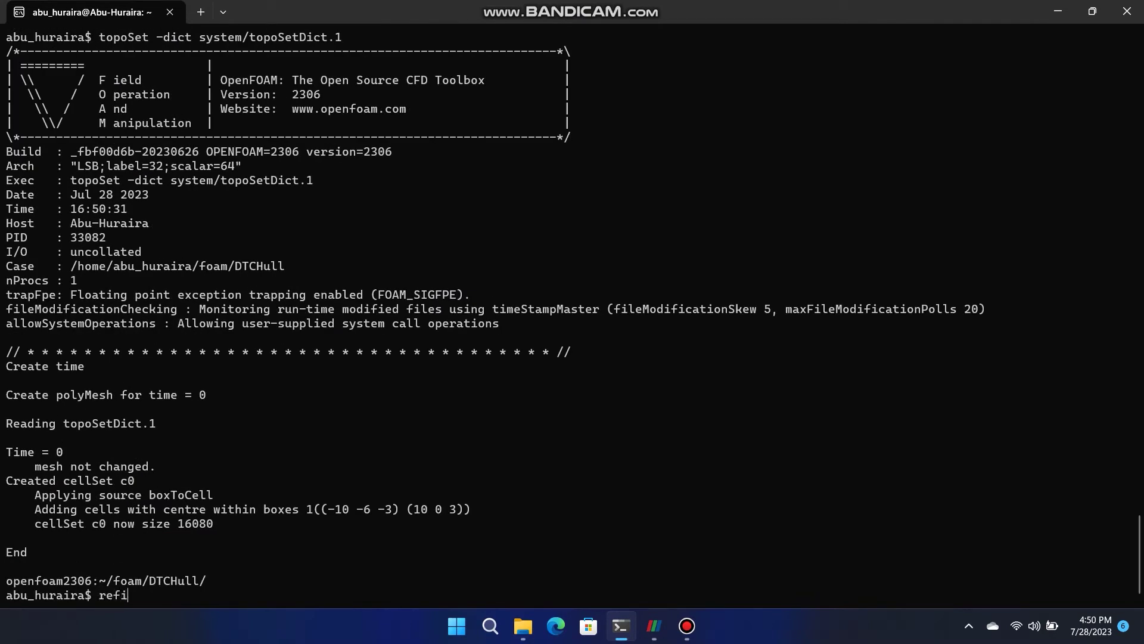
type("neMesh -overwrite")
key("Return")
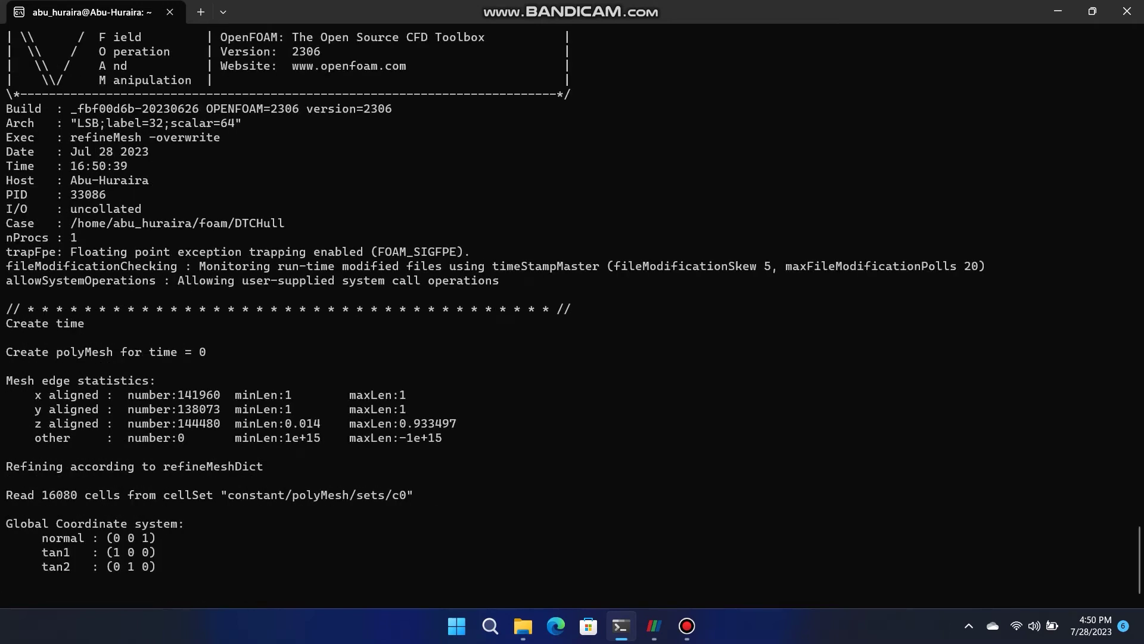
Run topoSet with system/topoSetDict.2 and refine the selected cells with refineMesh -overwrite.
key("Up")
key("Up")
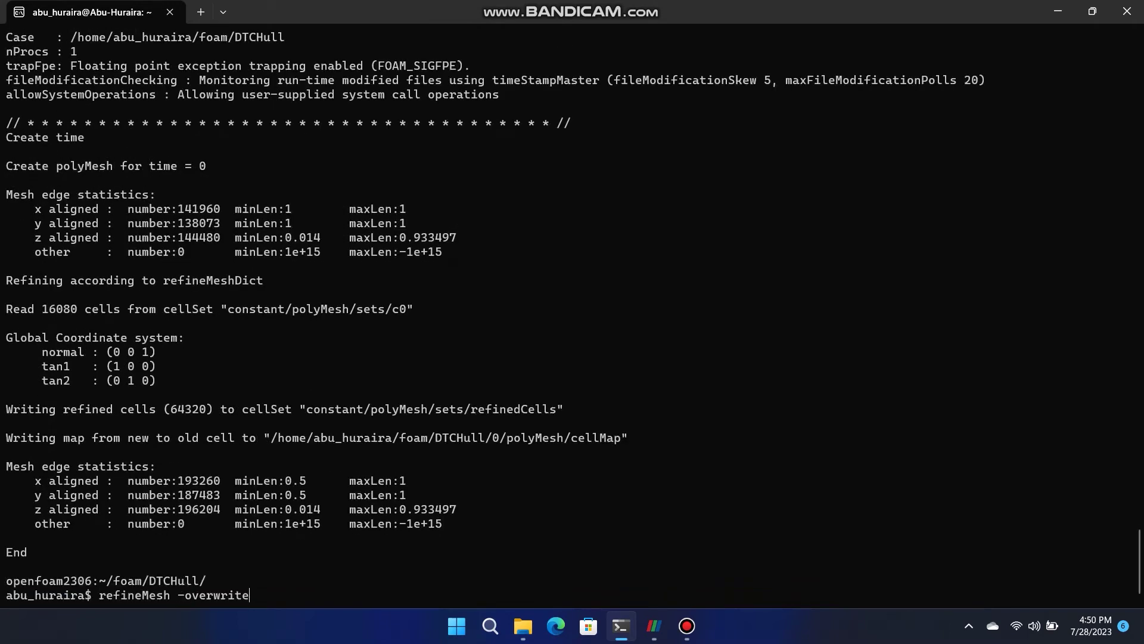
key("BackSpace")
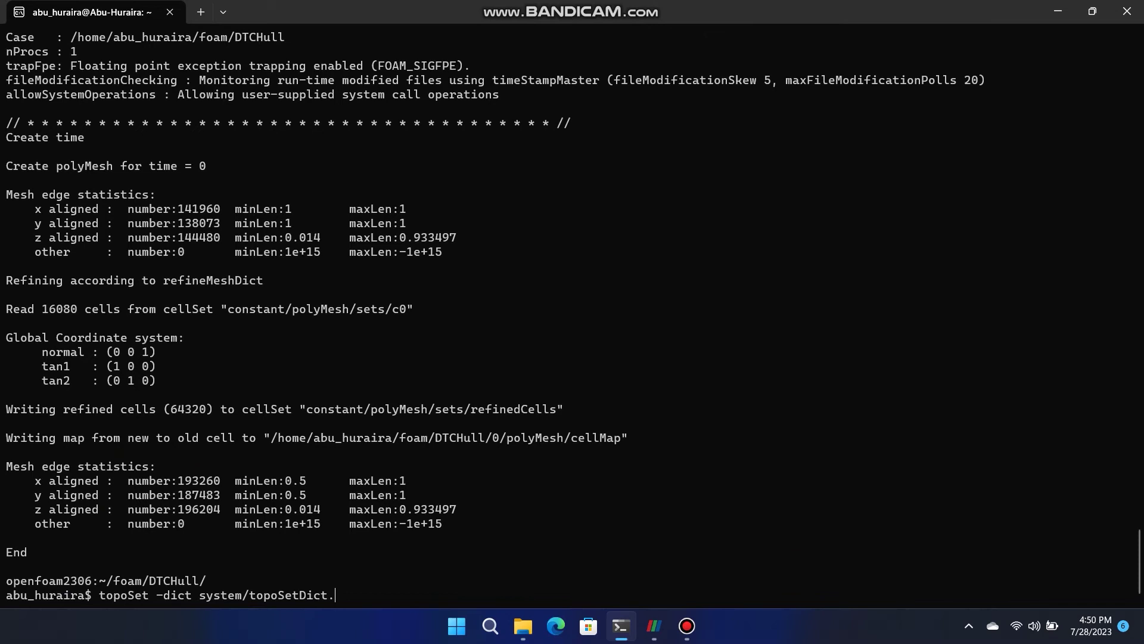
type("2")
key("Return")
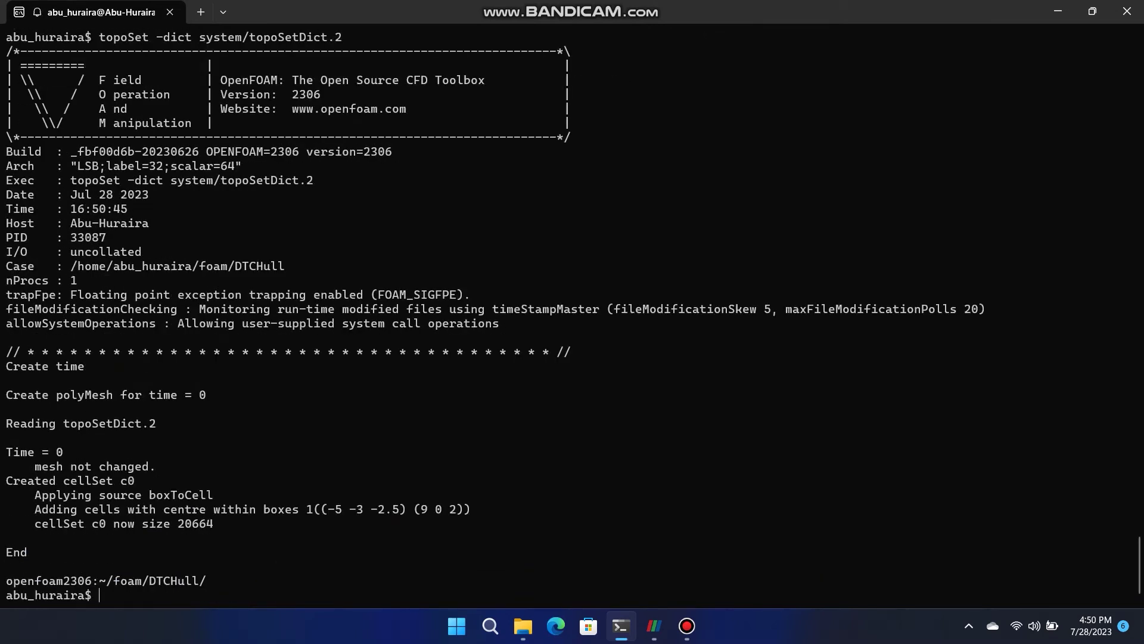
key("Up")
key("Up")
key("Return")
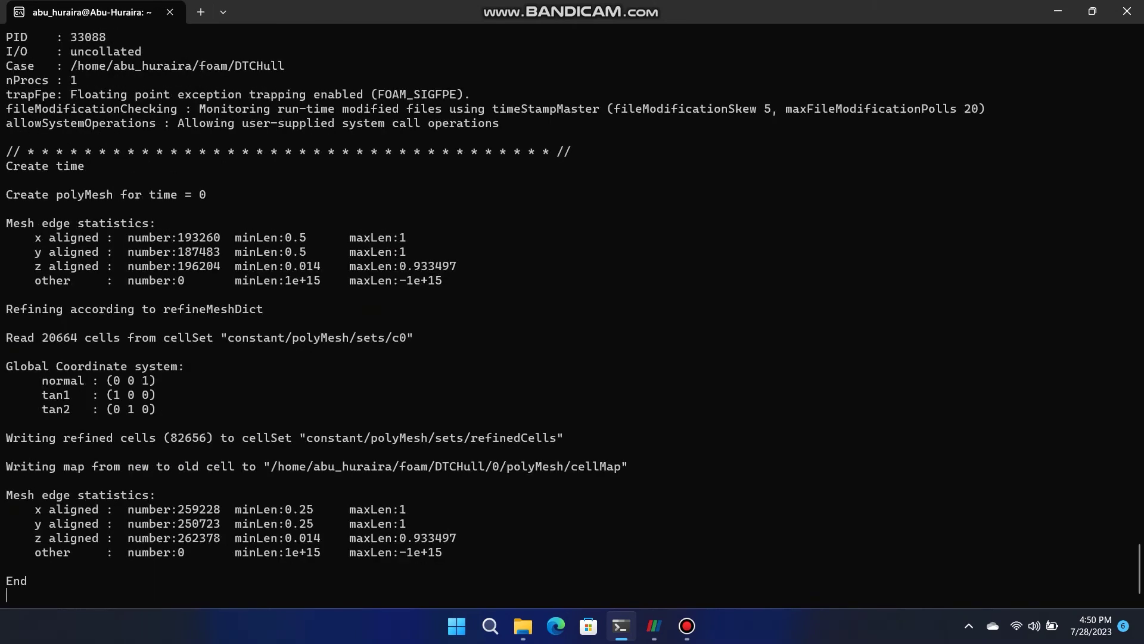
Run topoSet with system/topoSetDict.3 and refine the selected cells with refineMesh -overwrite.
key("Up")
key("Up")
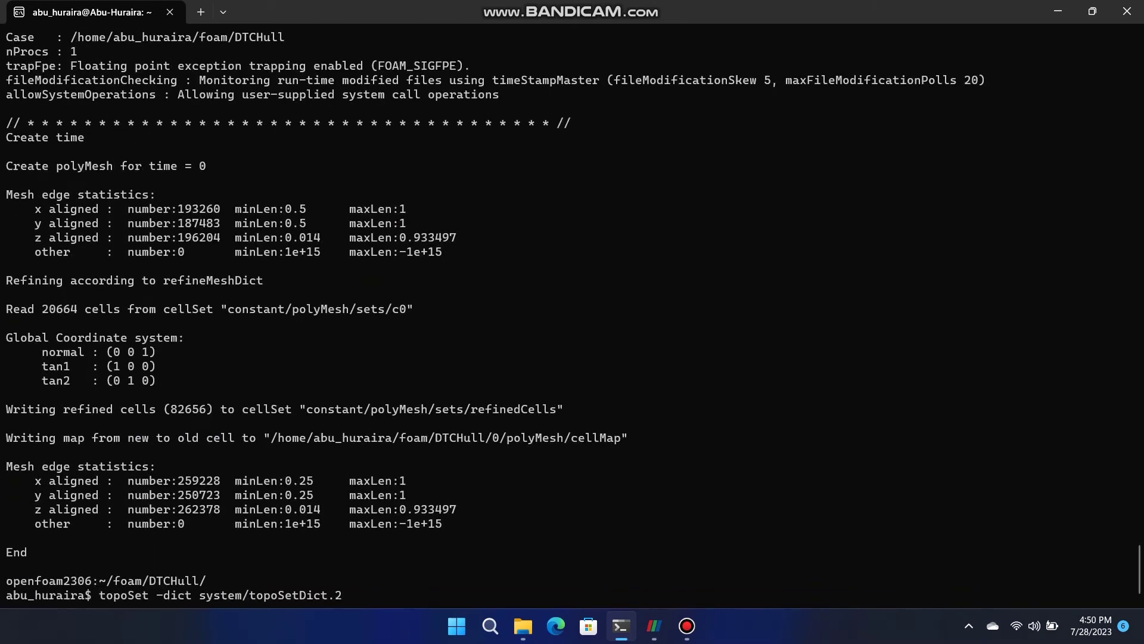
key("BackSpace")
type("3")
key("Return")
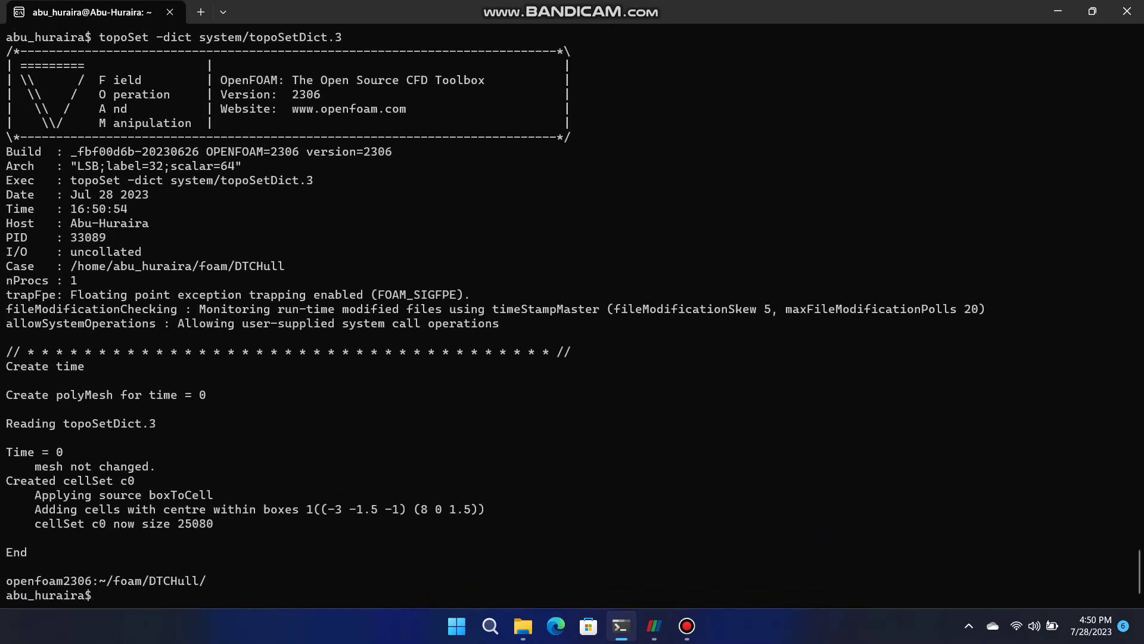
key("Up")
key("Up")
key("Return")
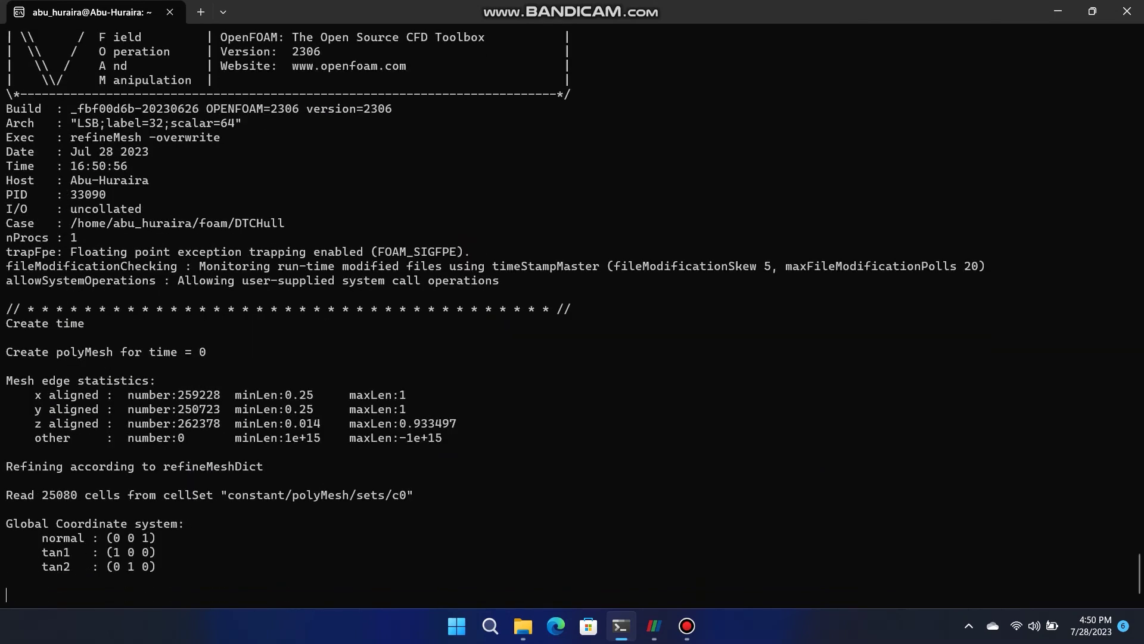
Run topoSet with system/topoSetDict.4 and refine the selected cells with refineMesh -overwrite.
key("Up")
key("Up")
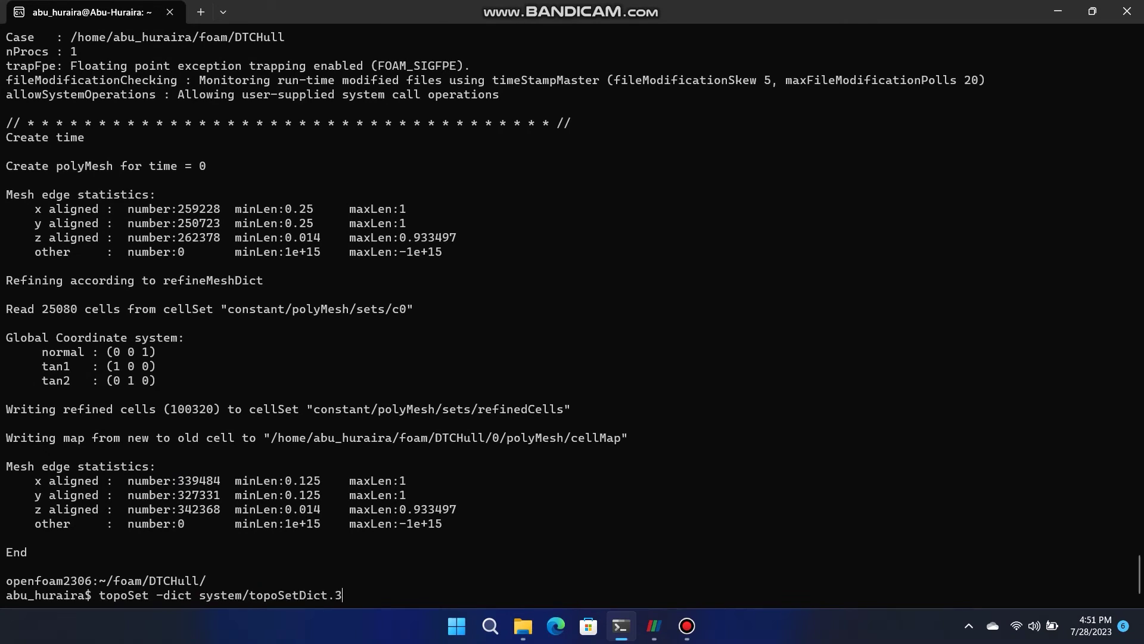
key("BackSpace")
type("4")
key("Return")
key("Up")
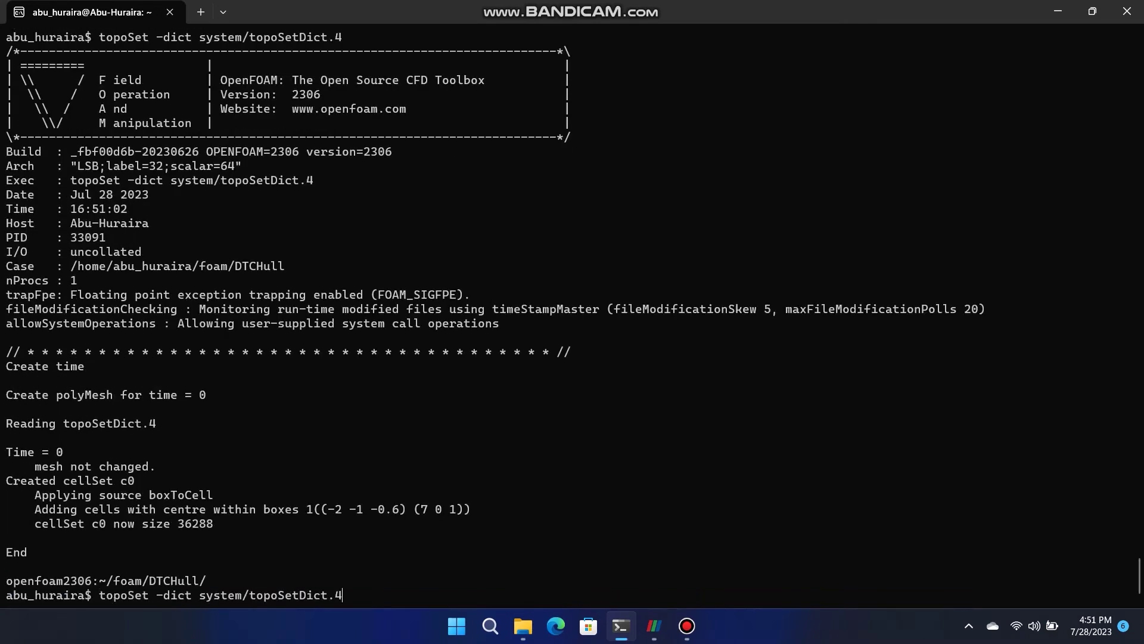
key("Up")
key("Return")
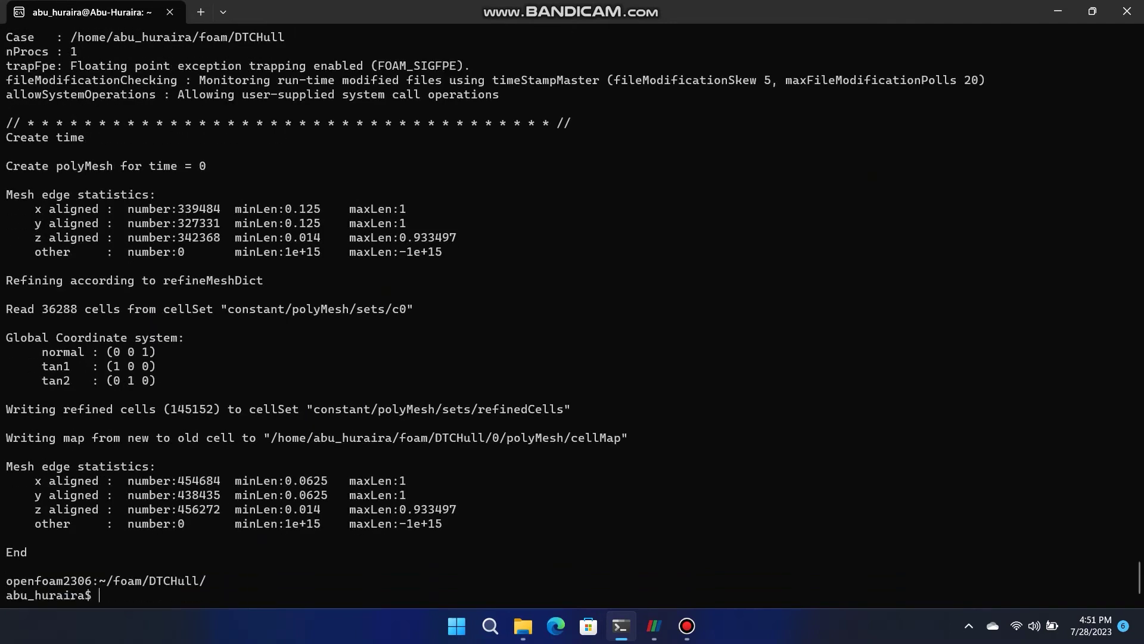
Run topoSet with system/topoSetDict.5 and refine the selected cells with refineMesh -overwrite.
key("Up")
key("Up")
key("BackSpace")
type("5")
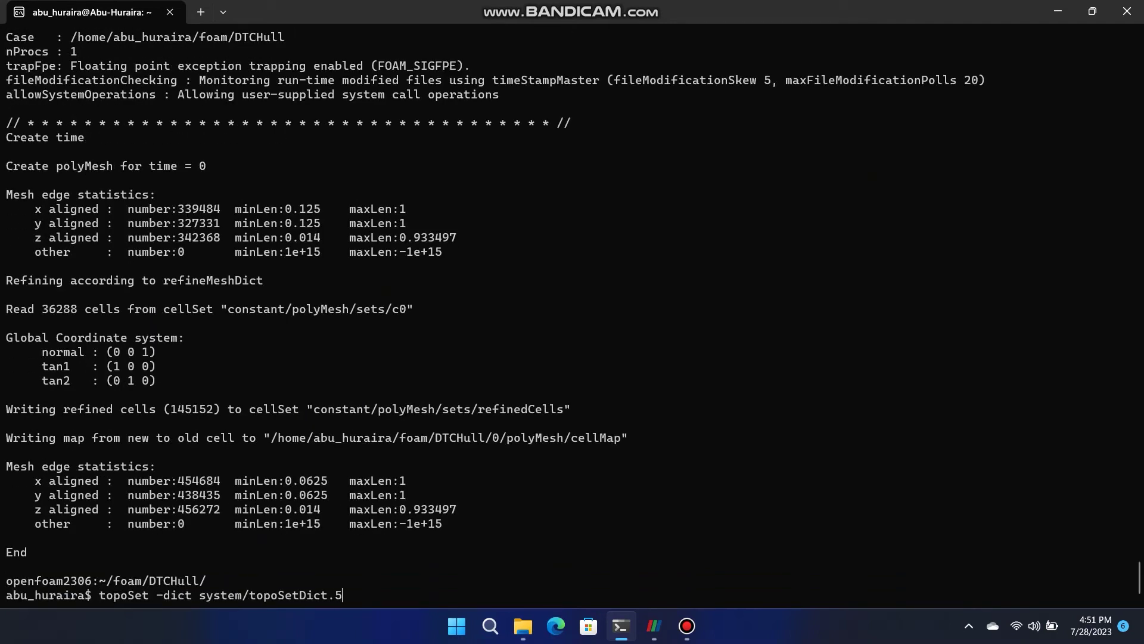
left_click(687, 625)
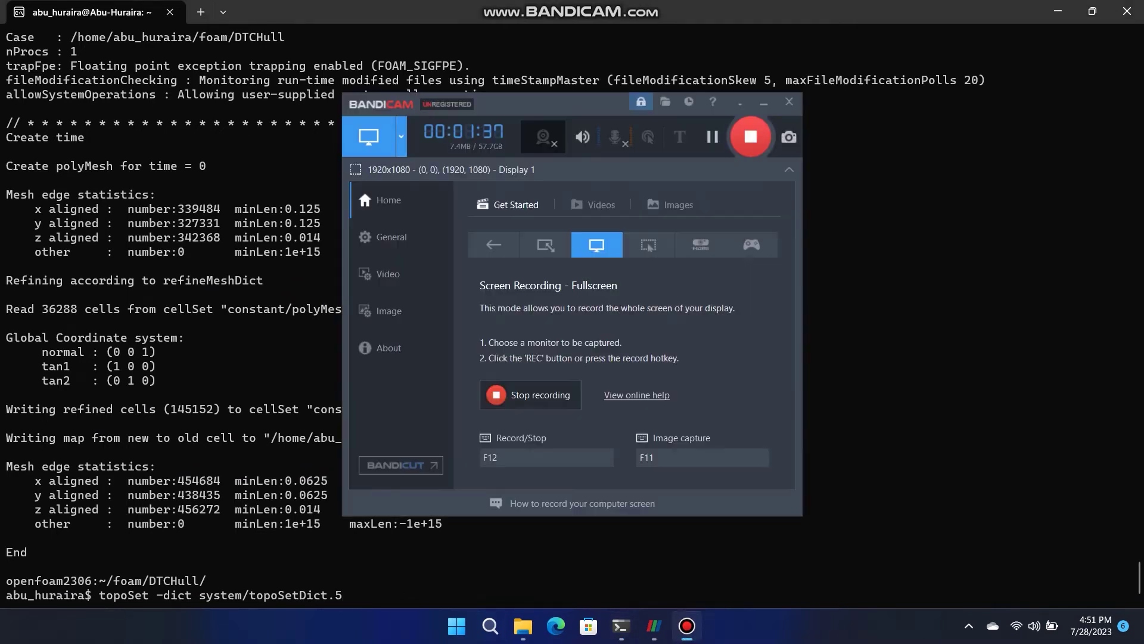
left_click(686, 625)
key("Return")
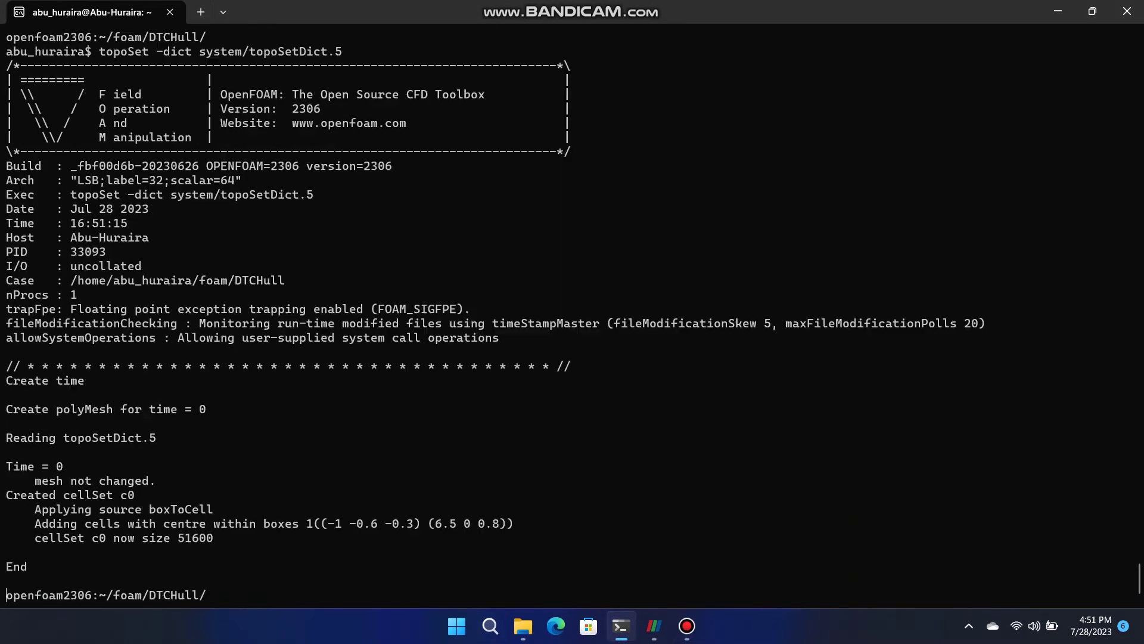
key("Up")
key("Up")
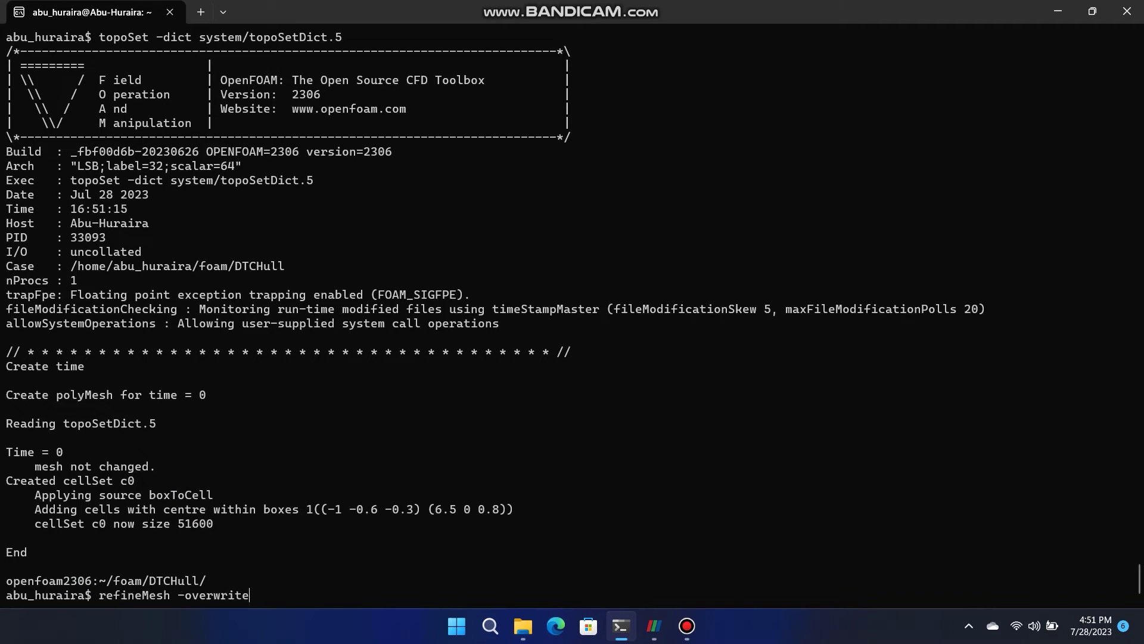
key("Return")
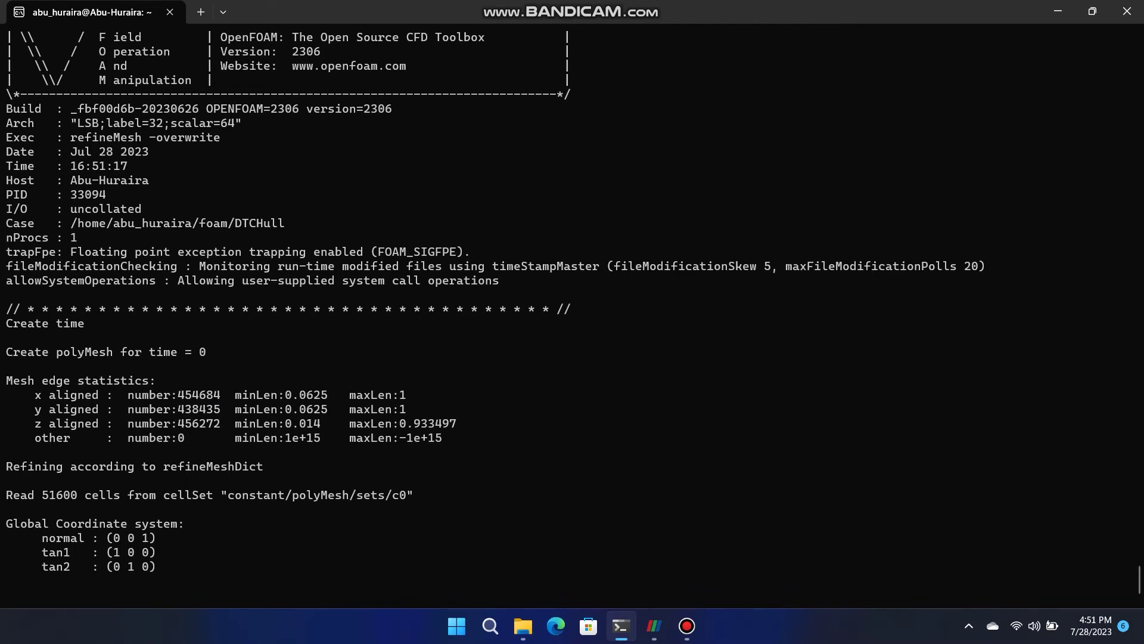
Run topoSet with system/topoSetDict.6 and refine the selected cells with refineMesh -overwrite.
key("Up")
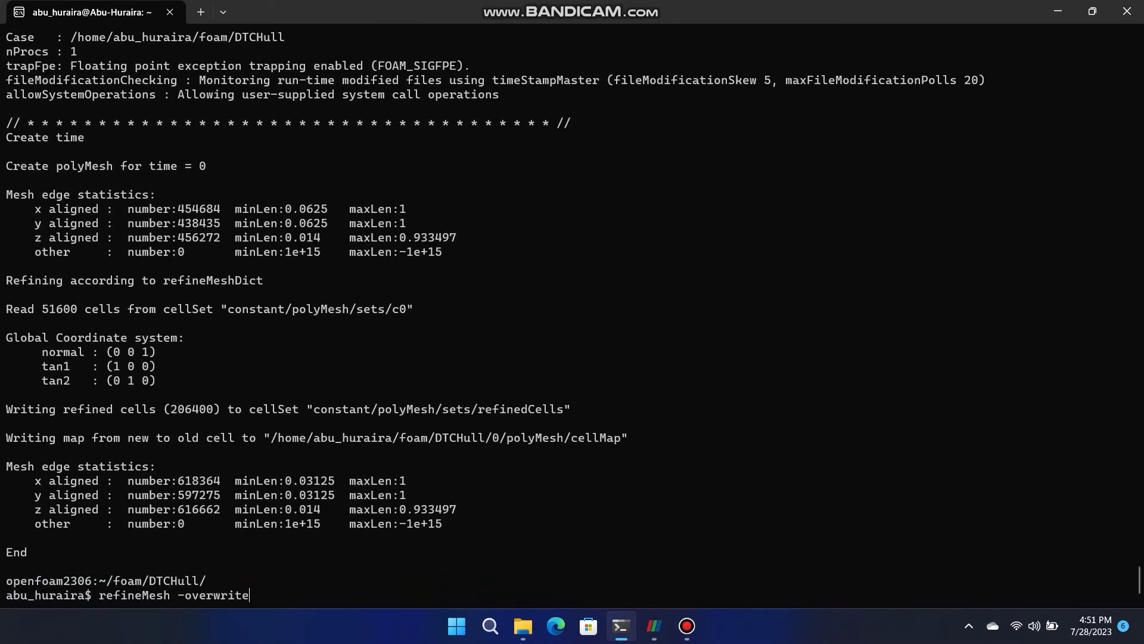
key("Up")
key("BackSpace")
type("6")
key("Return")
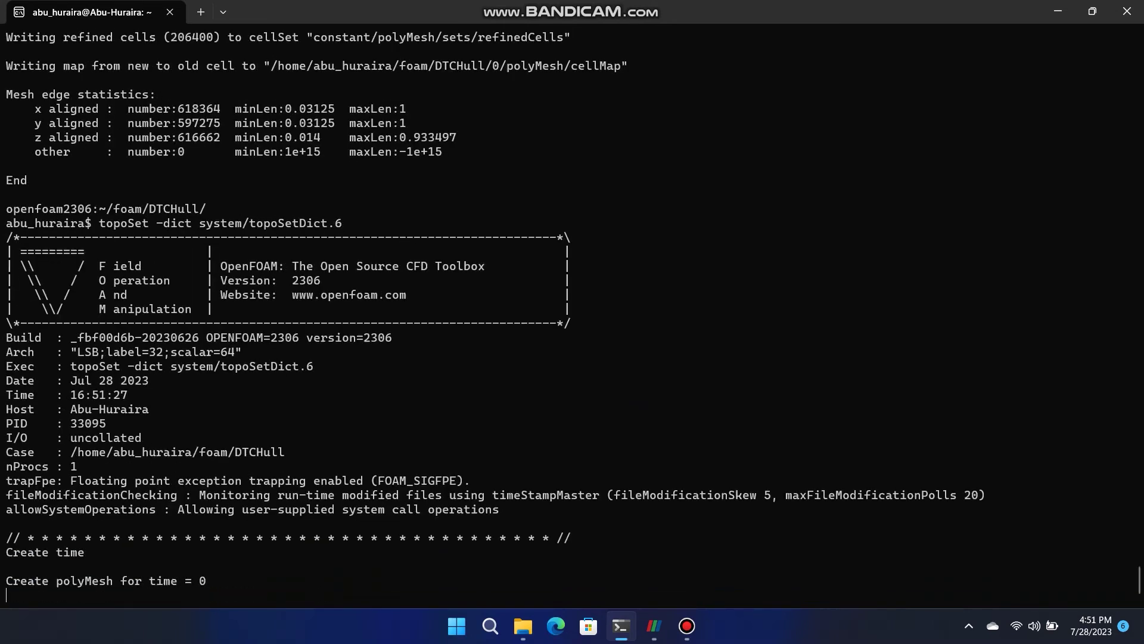
key("Up")
key("Up")
key("Return")
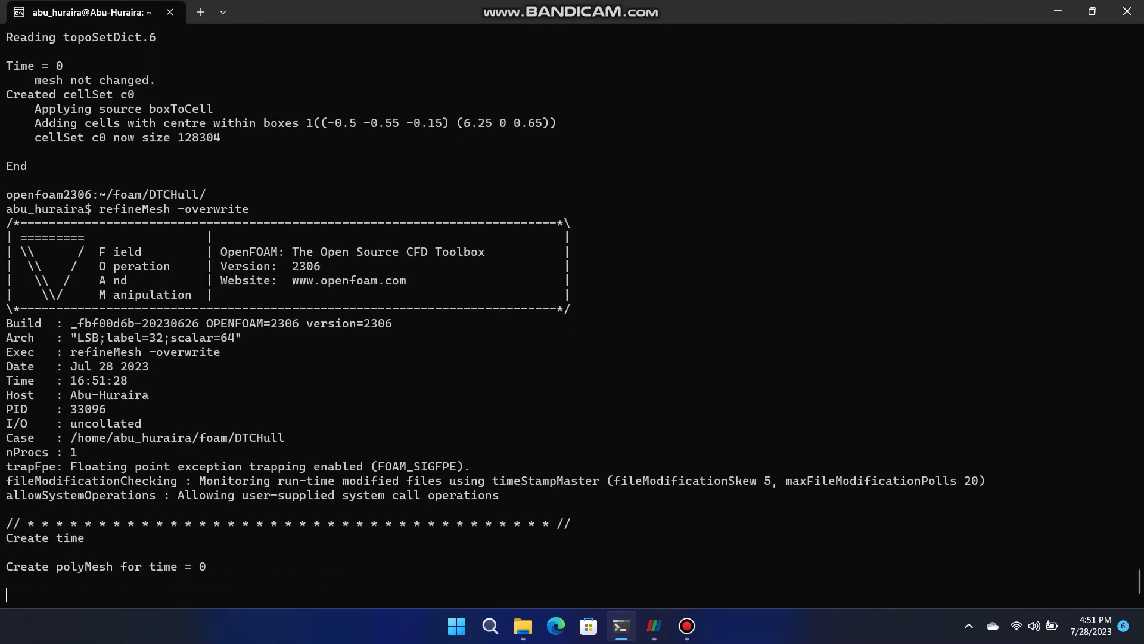
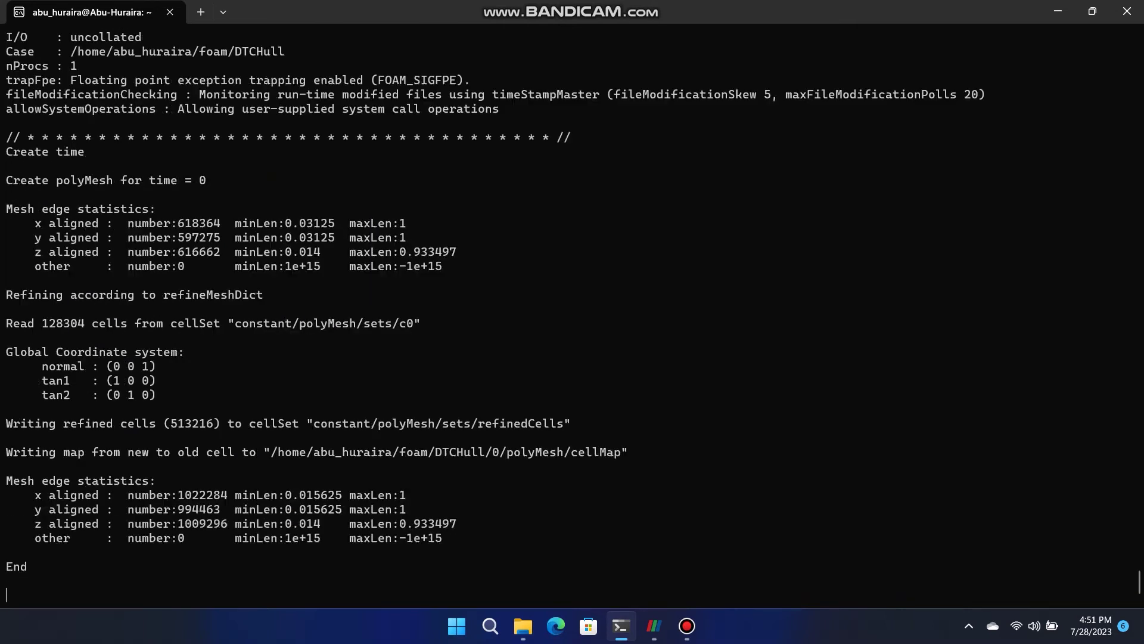
Switch to ParaView and refresh the open.foam case to load the refined mesh.
key("alt+Tab")
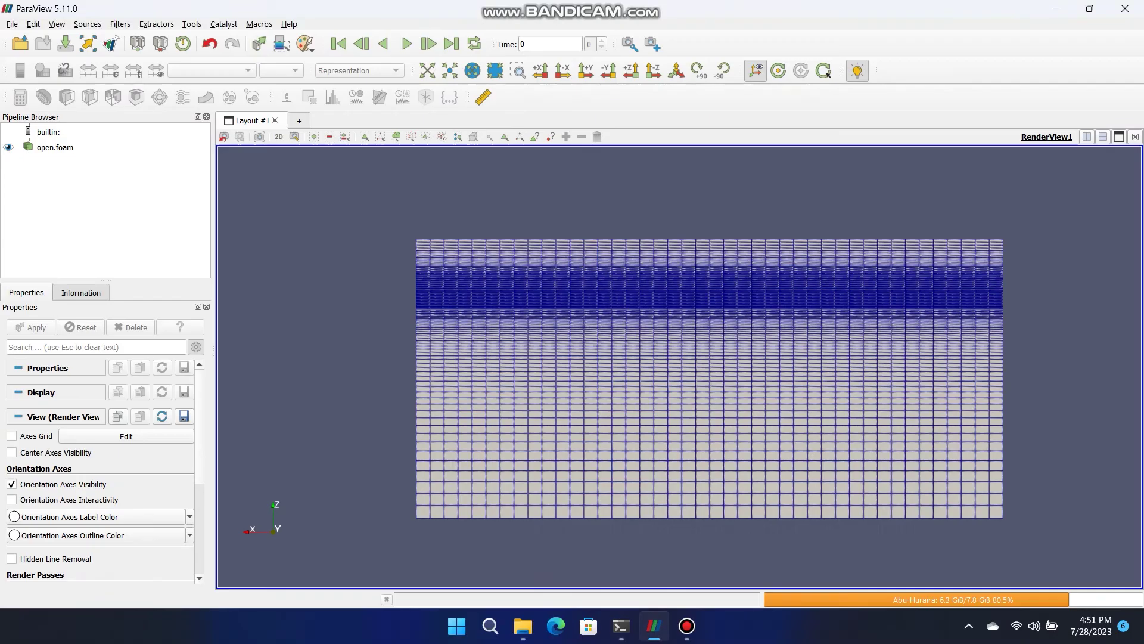
left_click(55, 147)
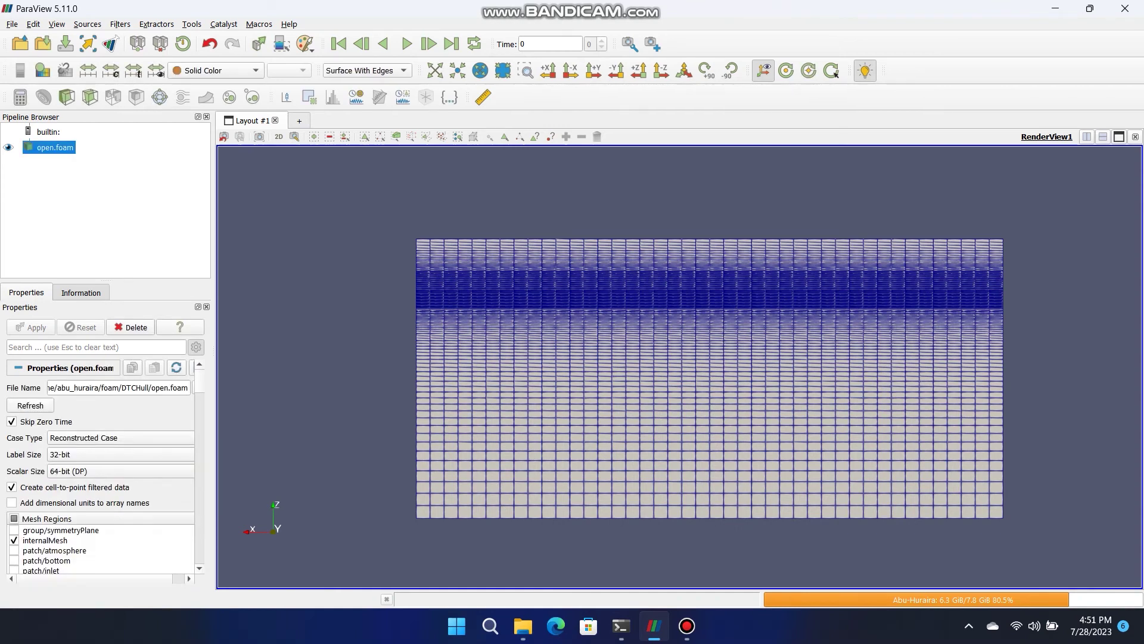
left_click(30, 405)
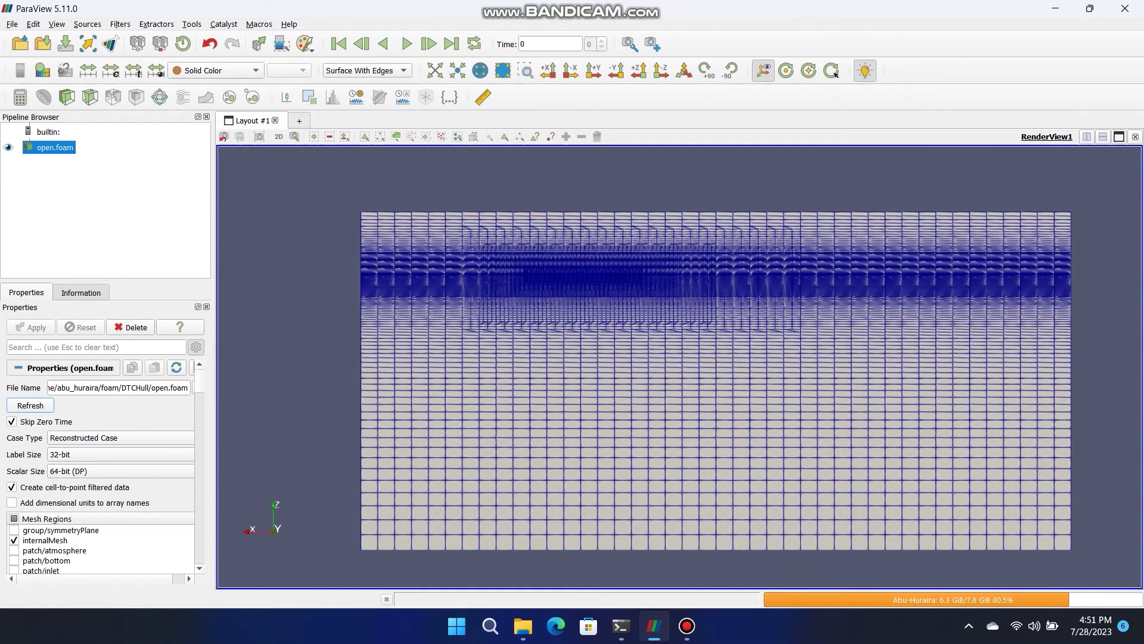
Examine the nested refinement zones around the waterline of the background mesh at close range.
scroll(680, 367, "up", 2)
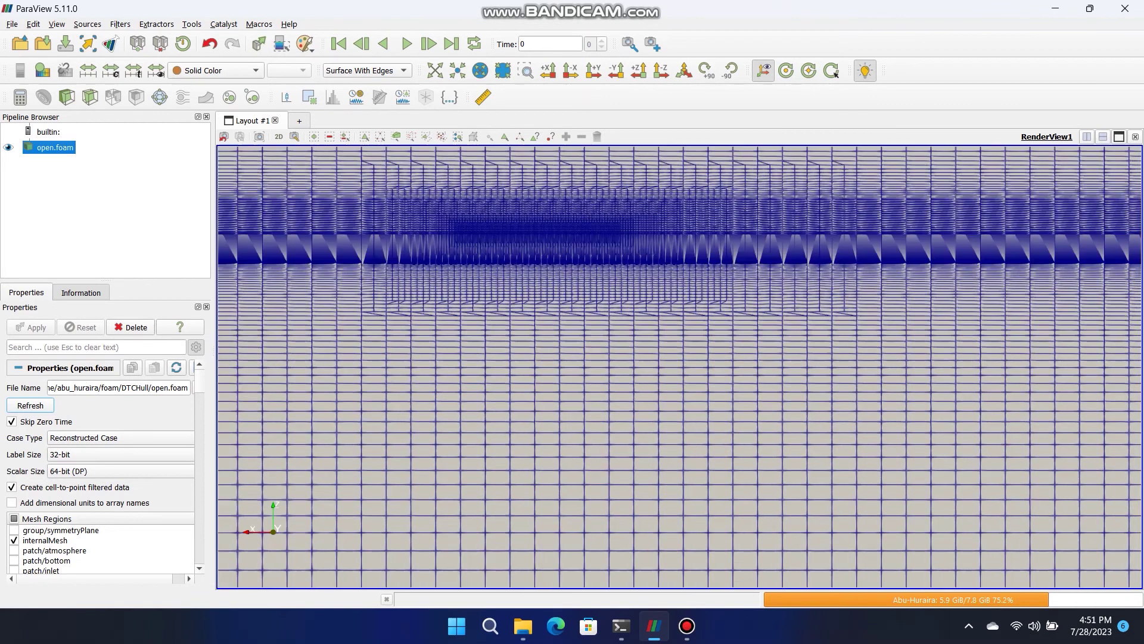
scroll(680, 367, "up", 2)
scroll(680, 367, "up", 2)
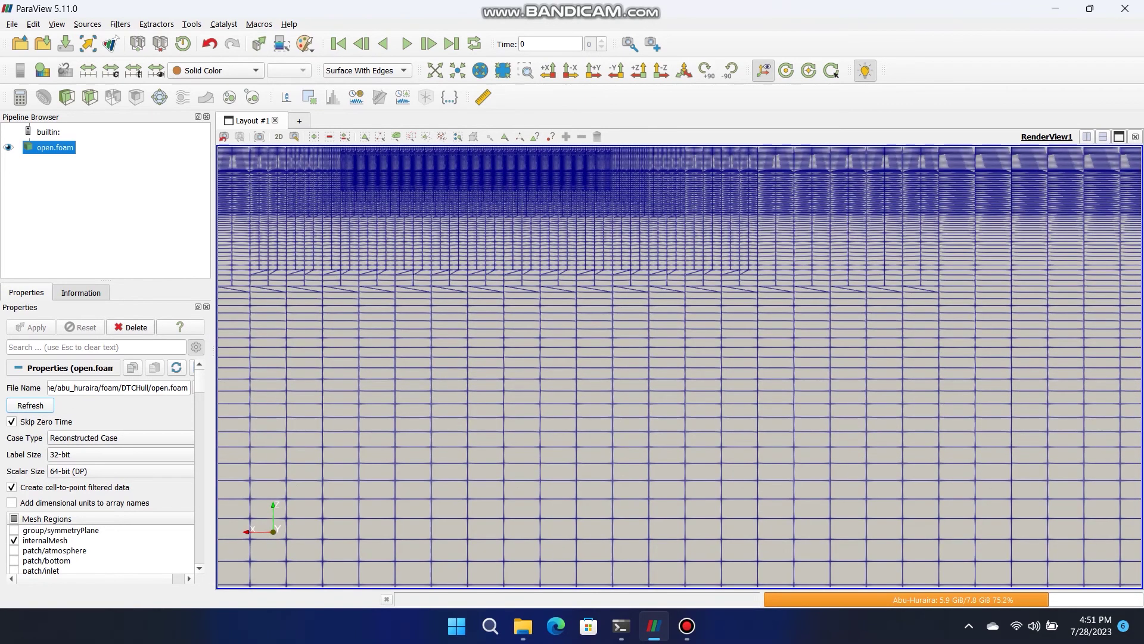
scroll(680, 367, "up", 4)
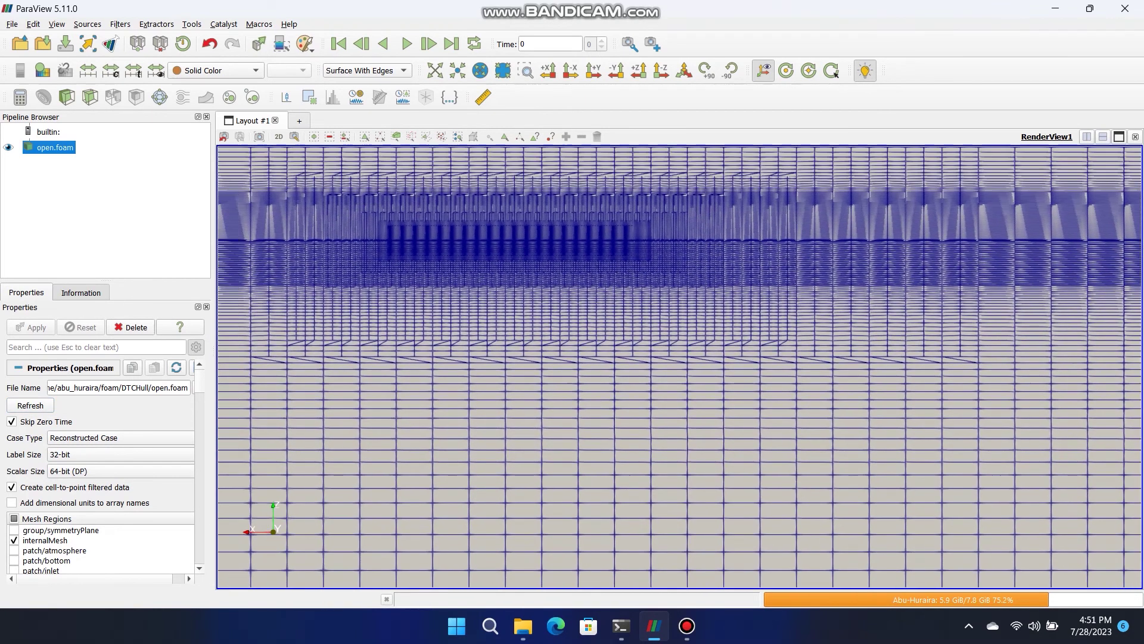
scroll(680, 367, "up", 4)
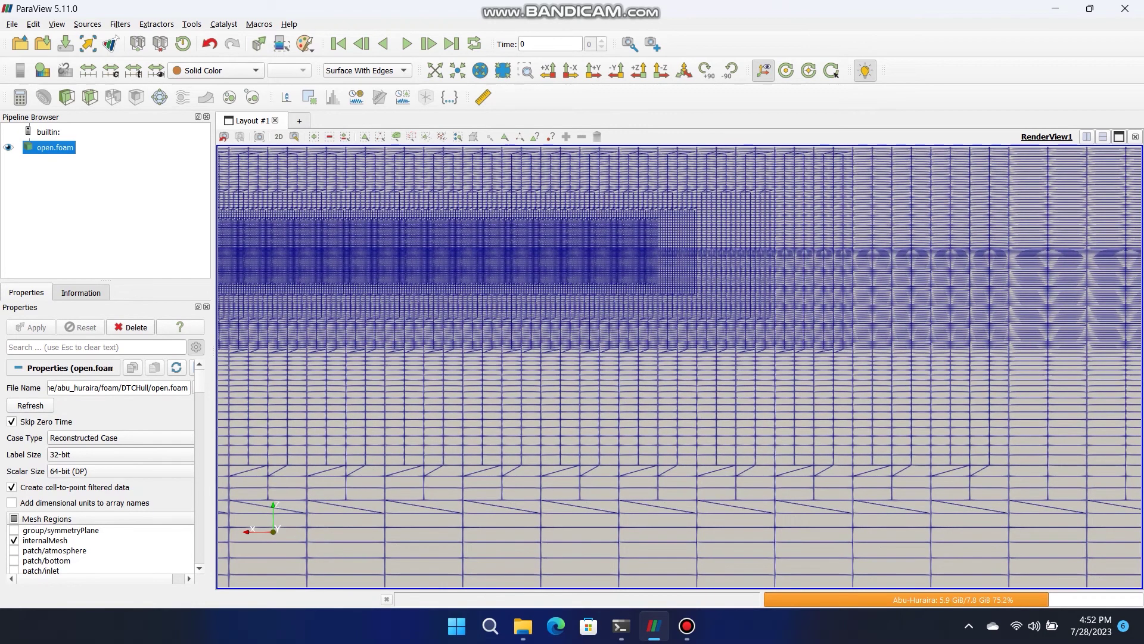
scroll(680, 367, "up", 4)
scroll(680, 367, "down", 6)
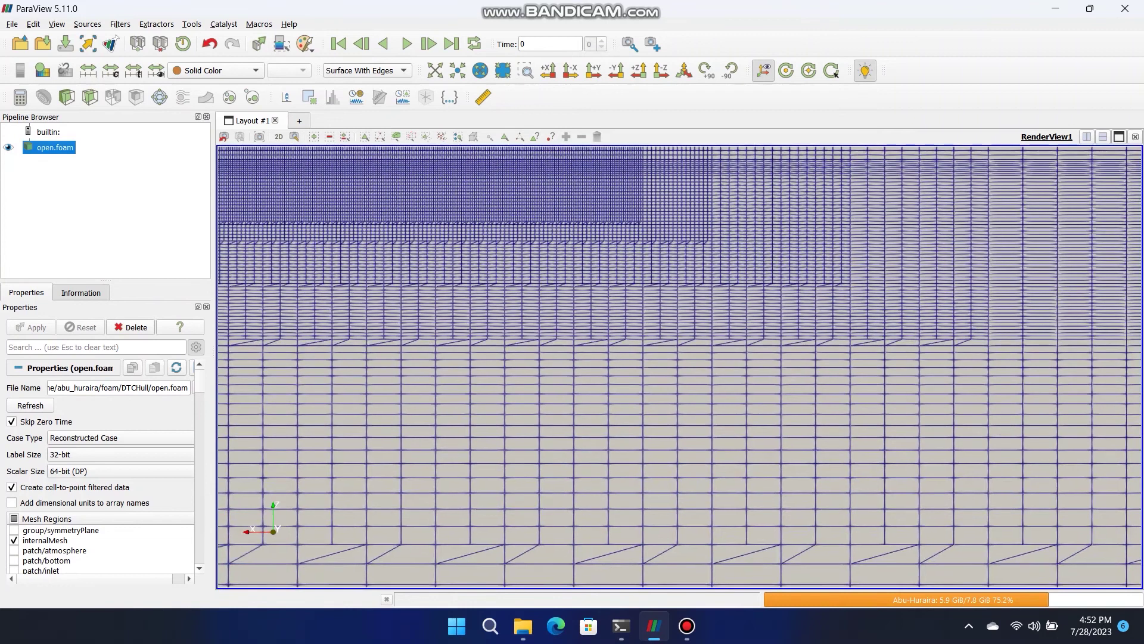
scroll(680, 367, "down", 2)
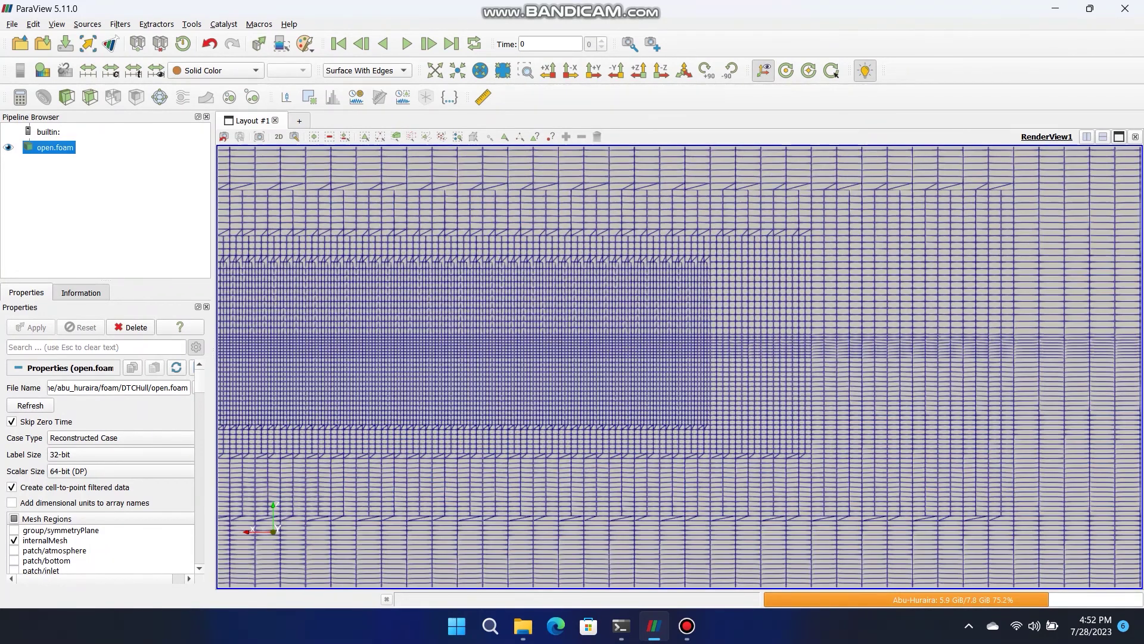
scroll(680, 367, "up", 5)
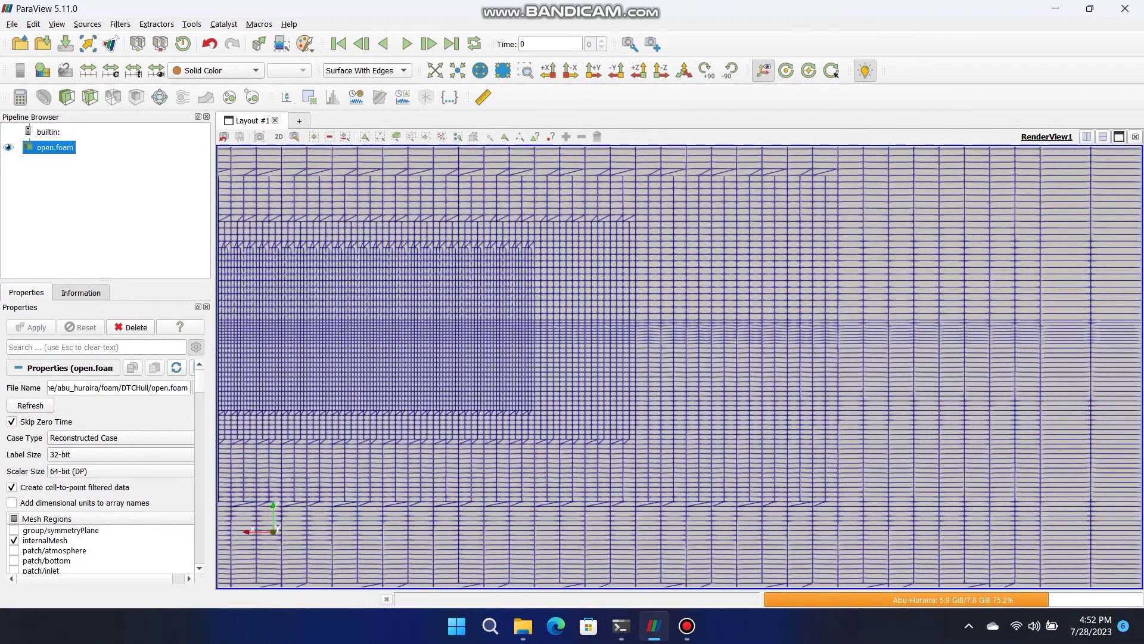
scroll(680, 367, "up", 4)
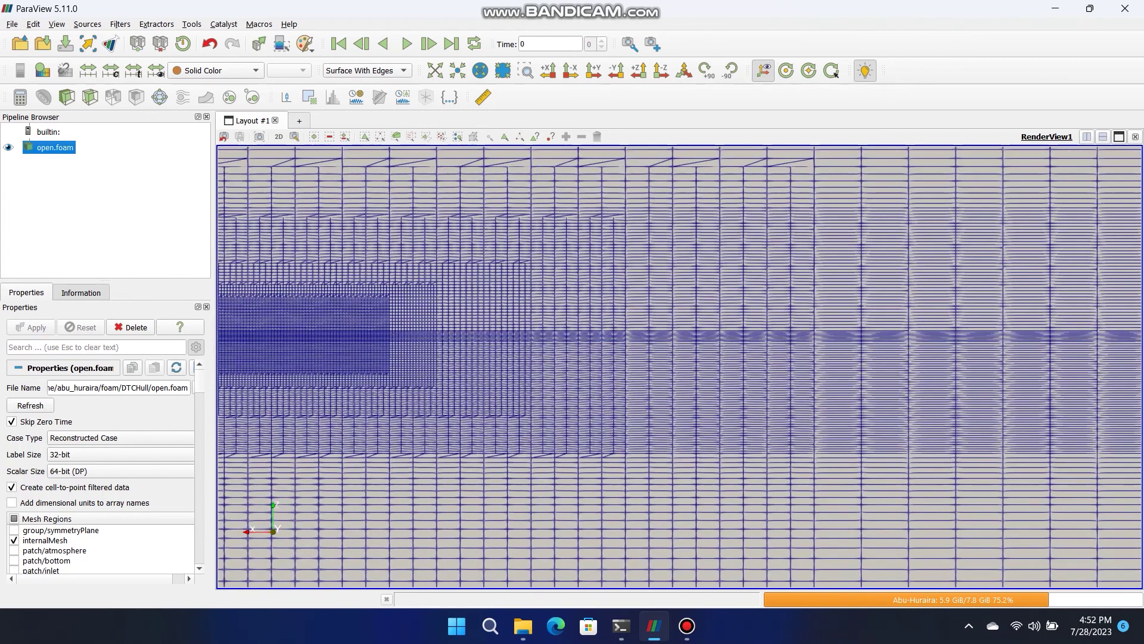
scroll(680, 367, "down", 6)
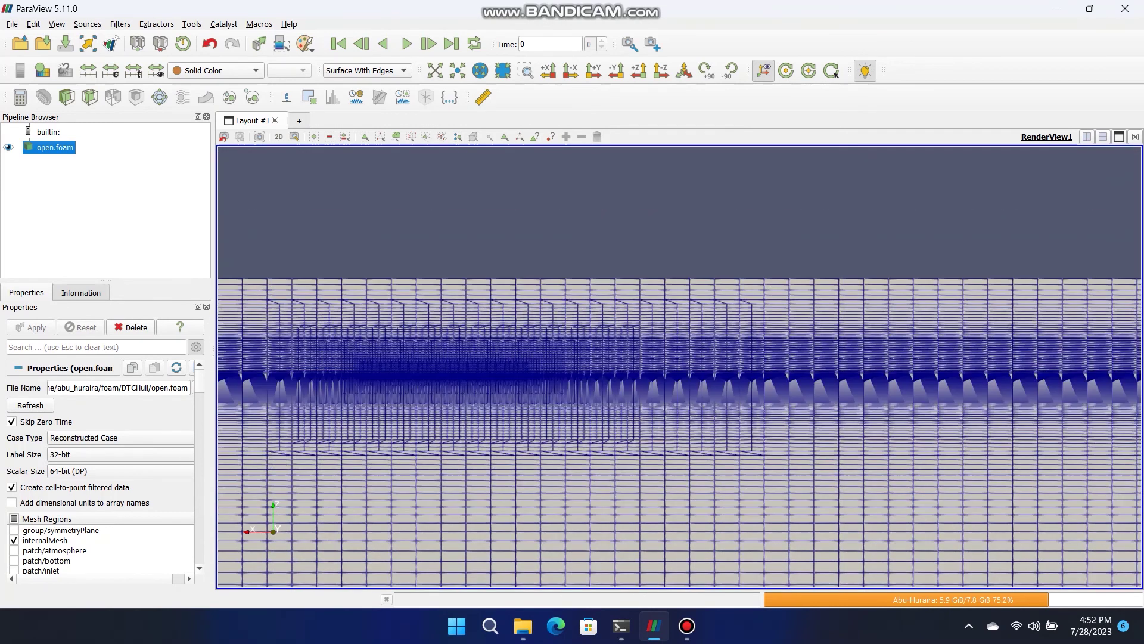
scroll(680, 367, "up", 6)
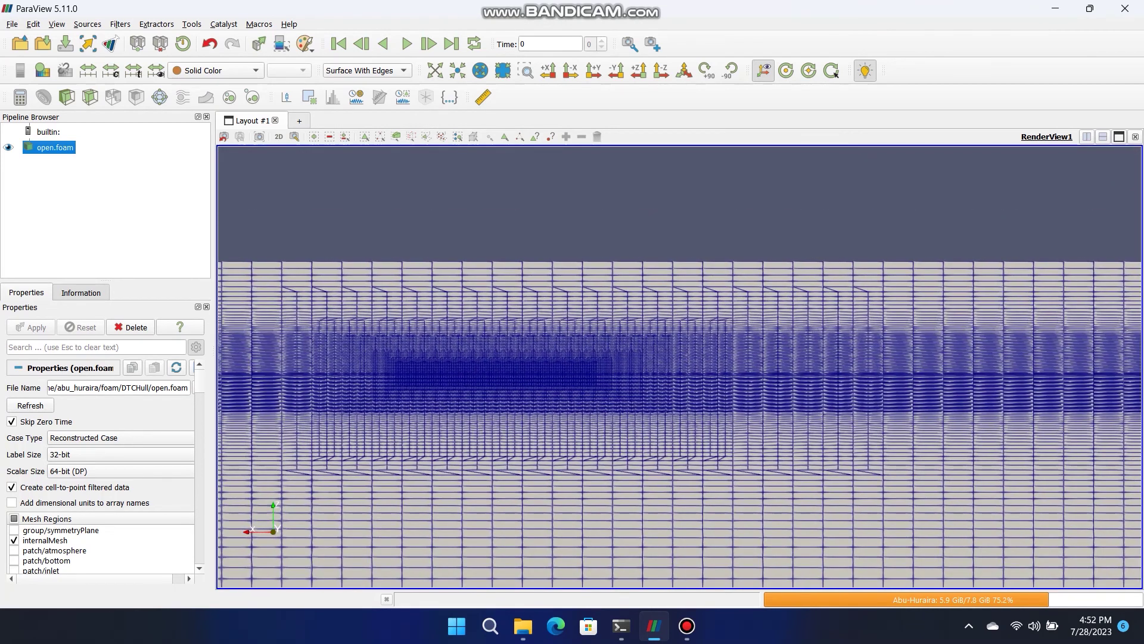
left_click_drag(680, 367, 690, 368)
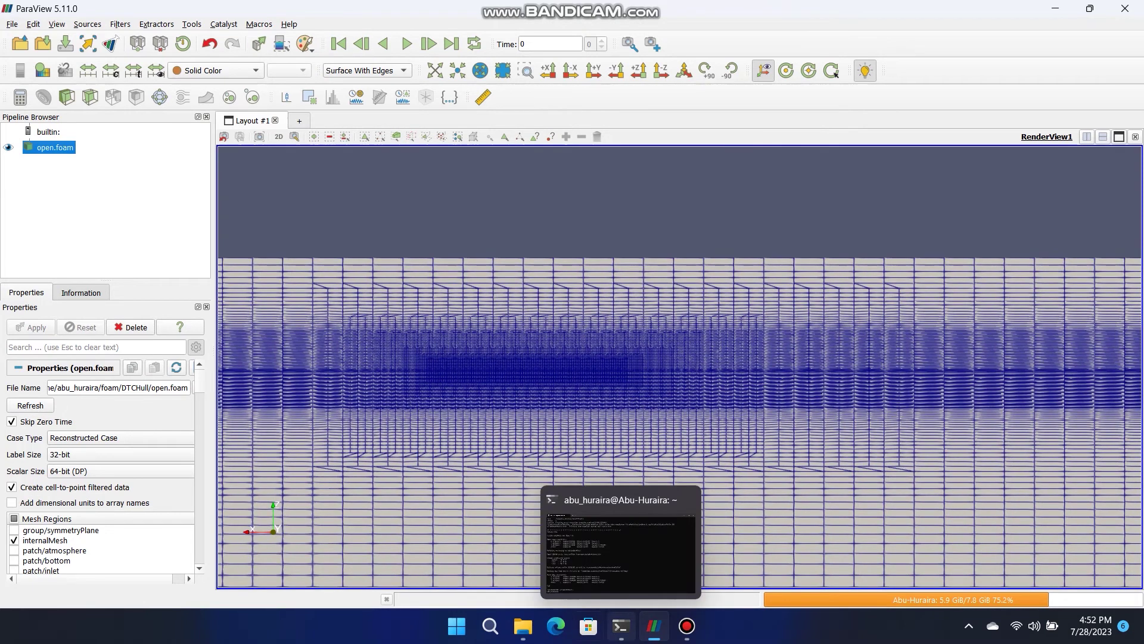
Switch to File Explorer and open snappyHexMeshDict from the DTCHull system folder in Notepad.
left_click(523, 625)
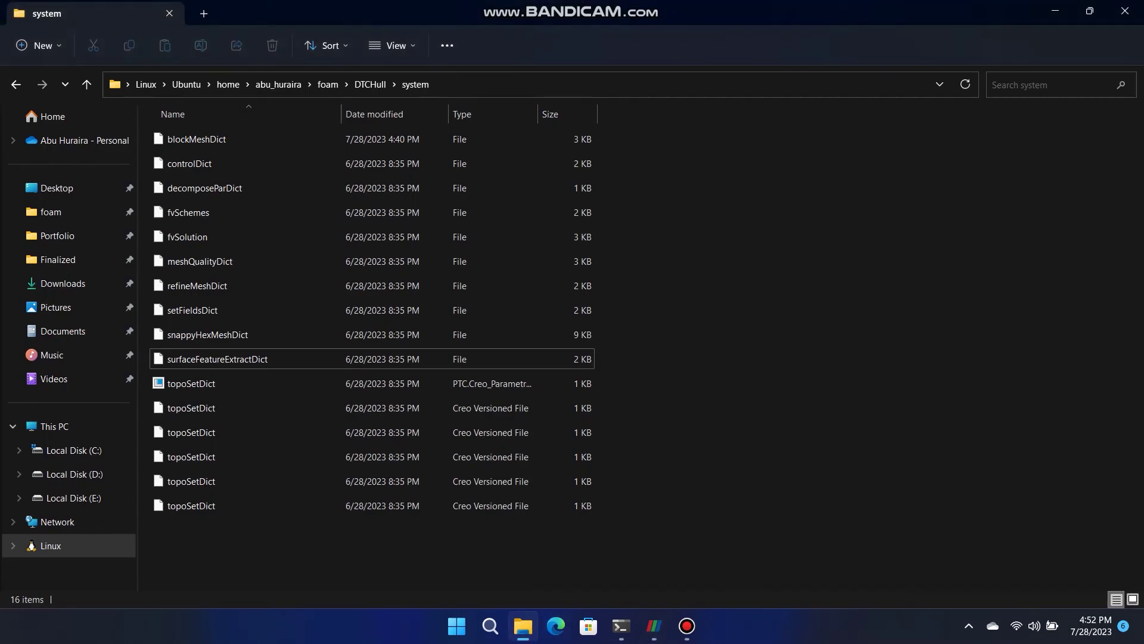
left_click_drag(291, 528, 256, 382)
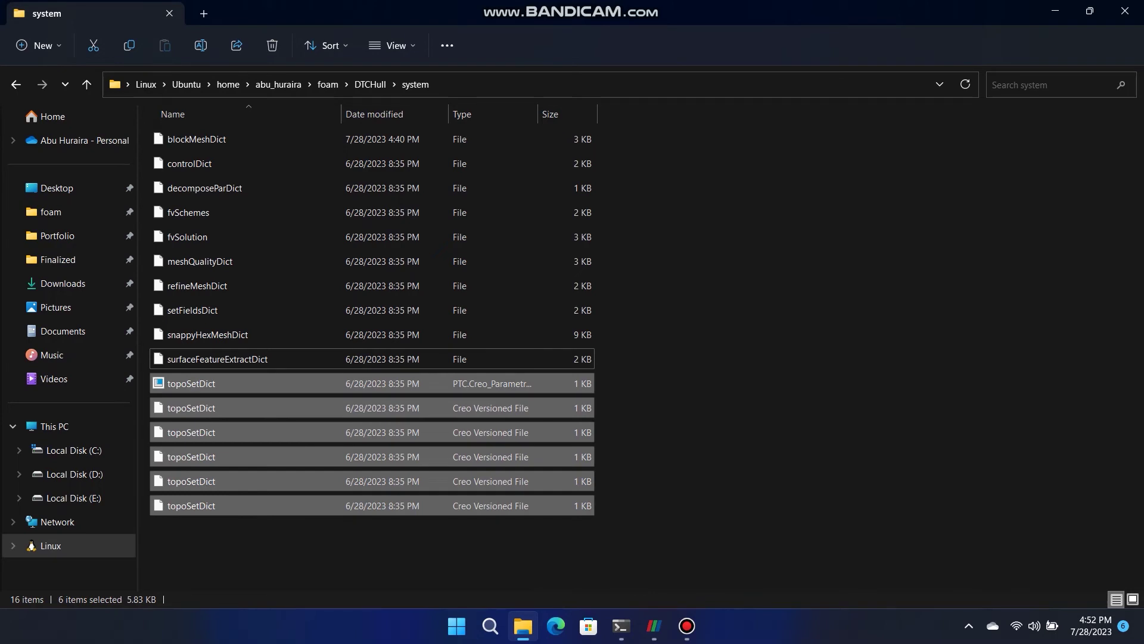
left_click(292, 542)
left_click(208, 335)
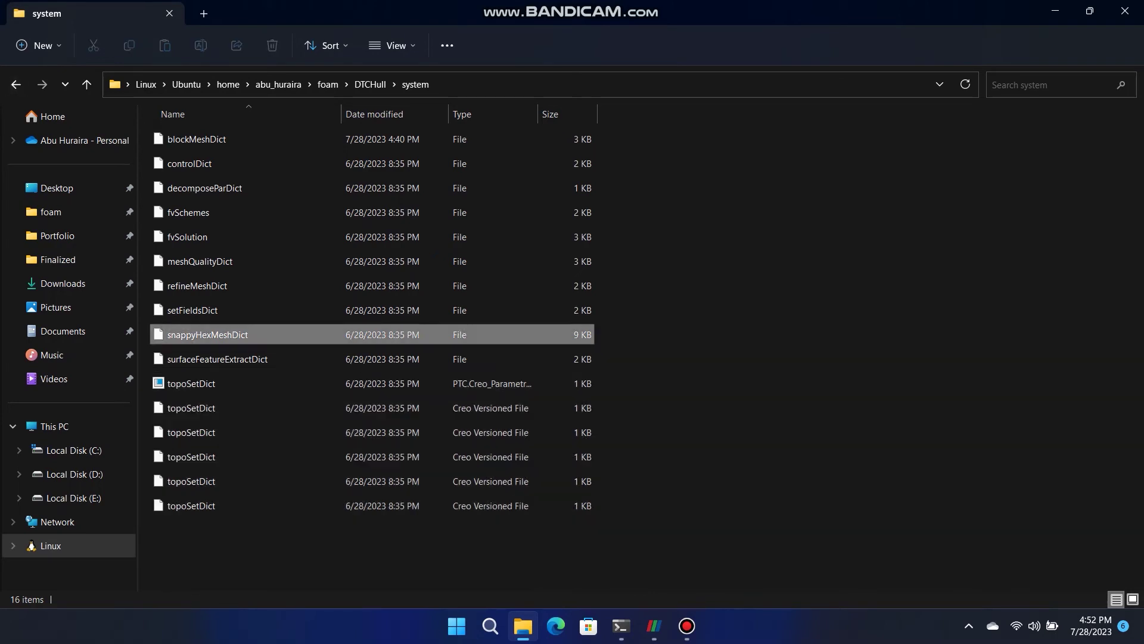
left_click(208, 334)
right_click(273, 339)
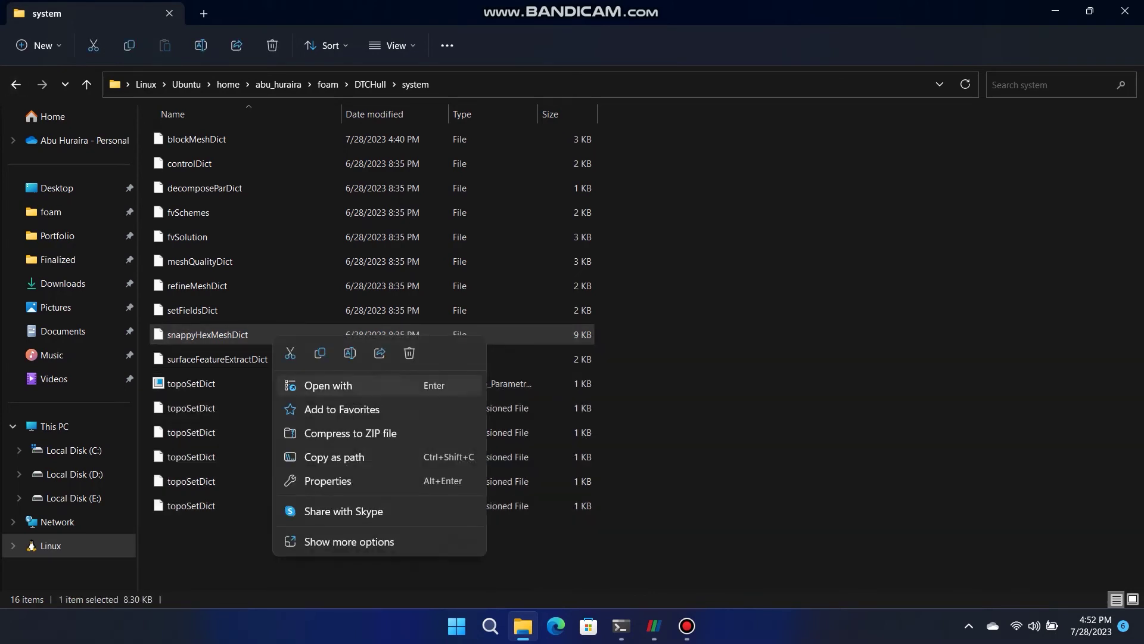
left_click(325, 386)
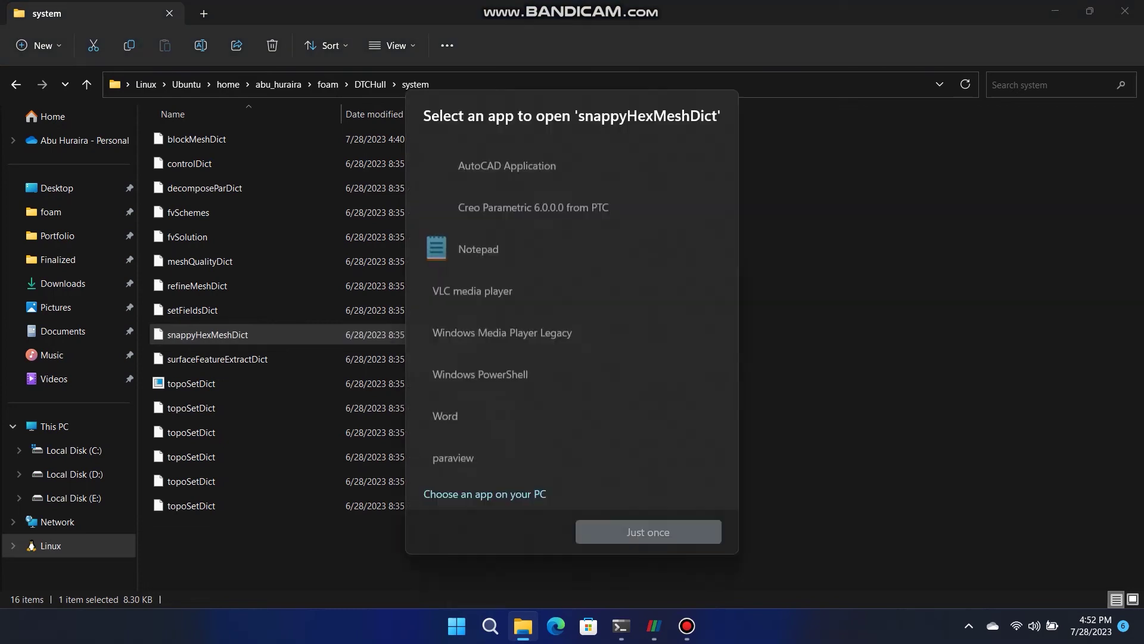
left_click(479, 241)
key("Return")
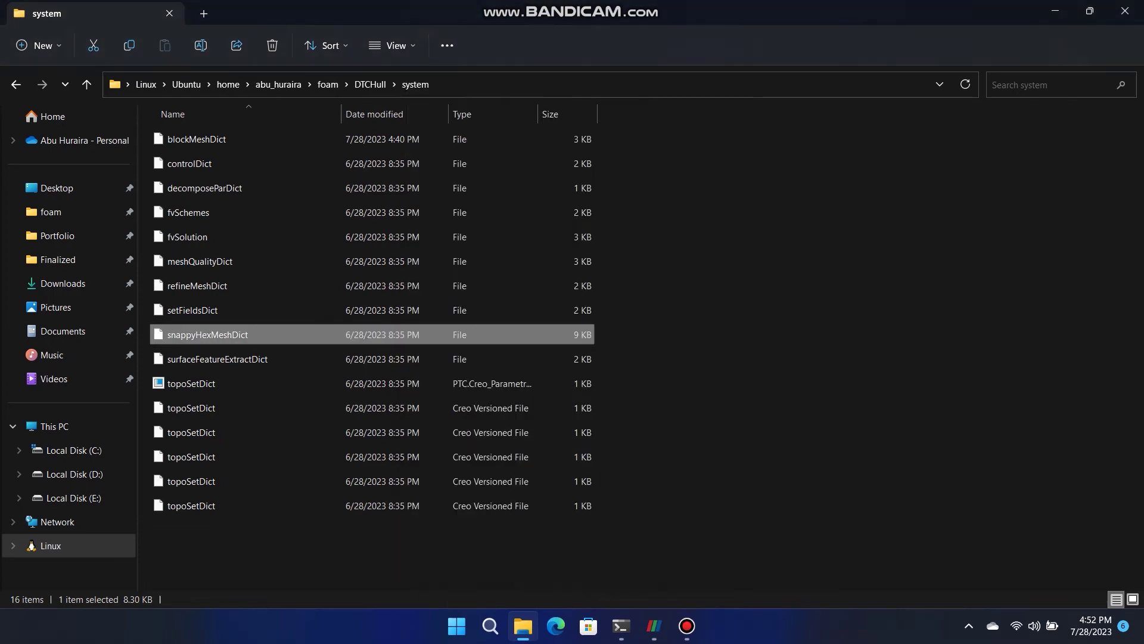
left_click(931, 11)
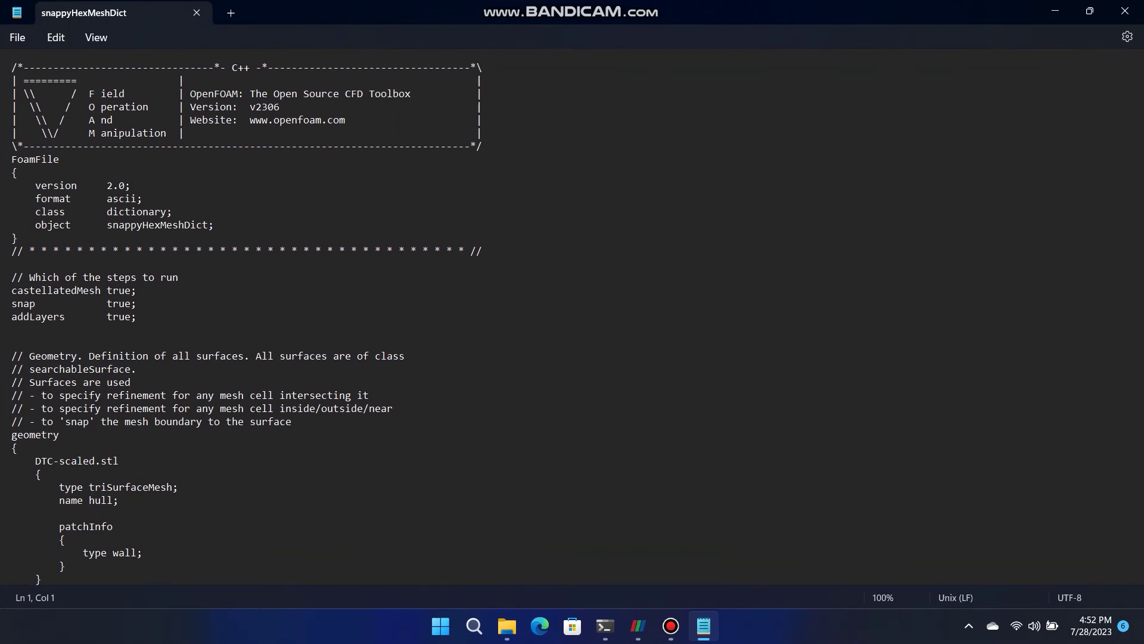
Review the castellatedMesh, snap and addLayers switches and the geometry section of snappyHexMeshDict.
triple_click(71, 290)
left_click(11, 330)
triple_click(72, 304)
triple_click(72, 317)
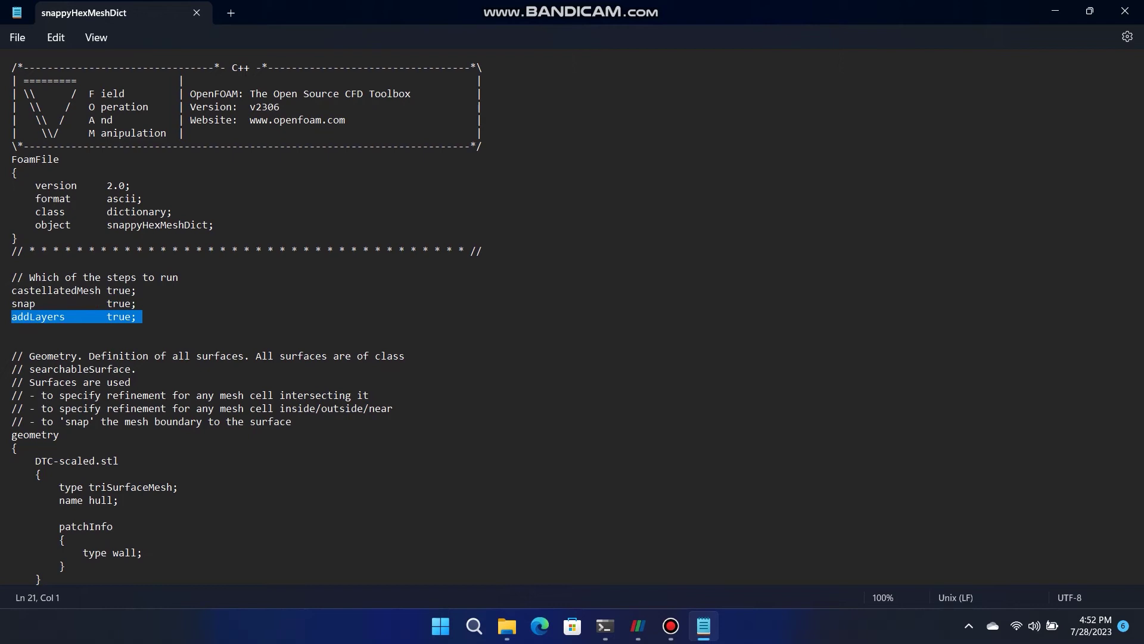
left_click(256, 409)
scroll(256, 408, "down", 3)
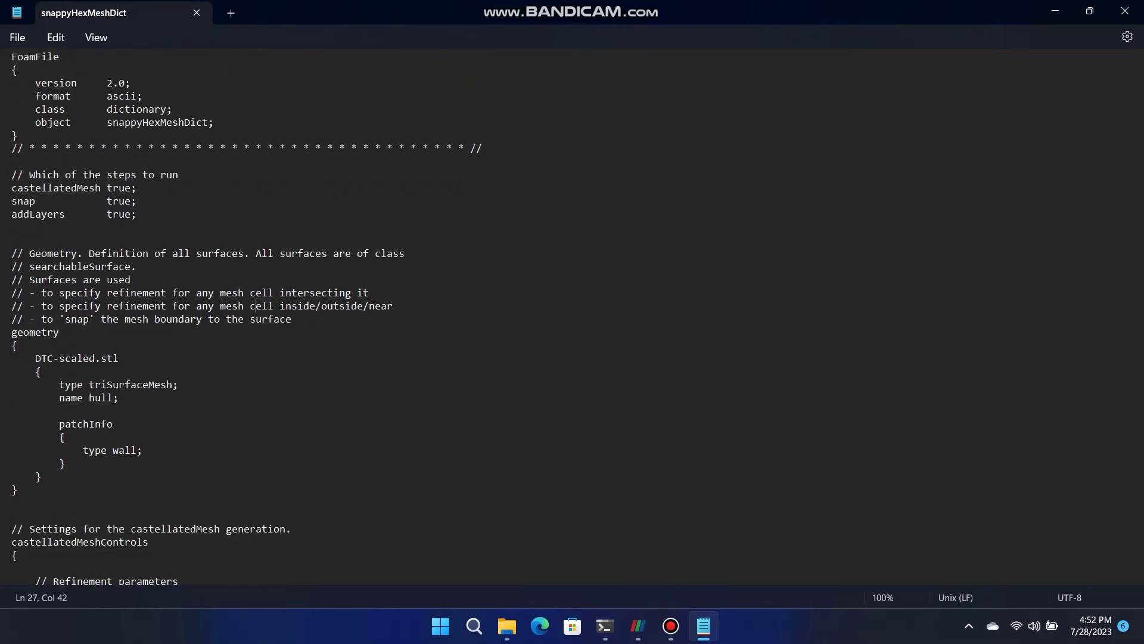
Replace the DTC-scaled.stl entry in the geometry section with NPL_Scale.stl.
triple_click(132, 358)
left_click(96, 358)
key("BackSpace")
key("BackSpace")
key("BackSpace")
key("BackSpace")
key("BackSpace")
key("BackSpace")
key("BackSpace")
key("BackSpace")
key("BackSpace")
key("BackSpace")
type("NPL_Scale")
Check the hull name and the patchInfo wall type under the NPL_Scale.stl geometry entry.
scroll(572, 317, "down", 1)
left_click_drag(78, 411, 143, 411)
left_click(65, 398)
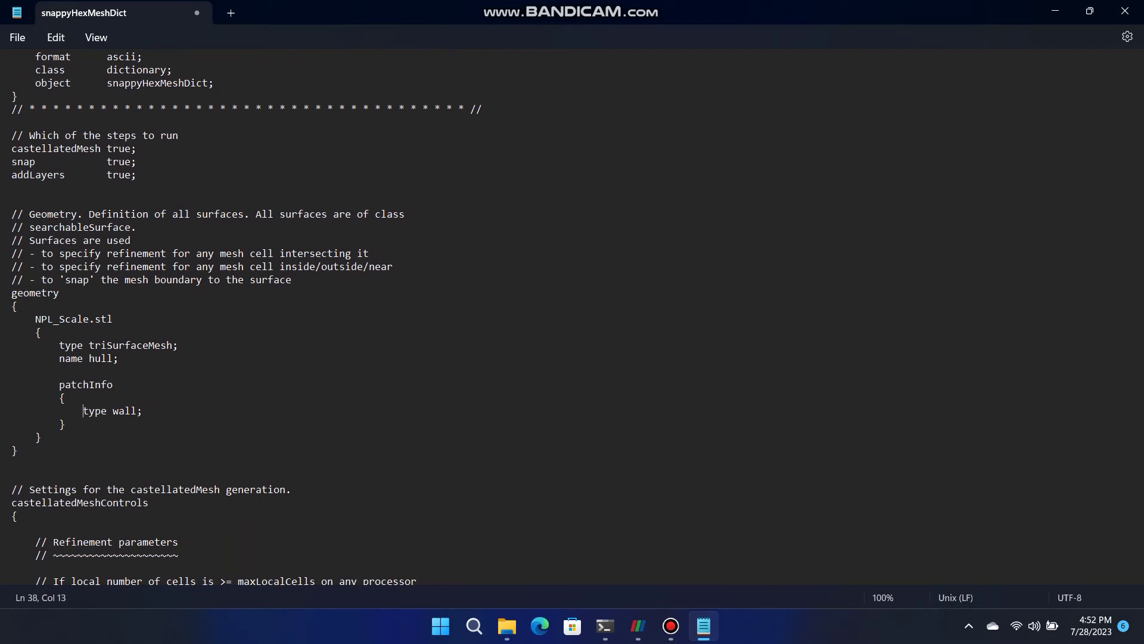
key("shift+End")
double_click(95, 385)
left_click(113, 385)
left_click_drag(41, 319, 114, 331)
left_click(114, 385)
scroll(115, 385, "down", 5)
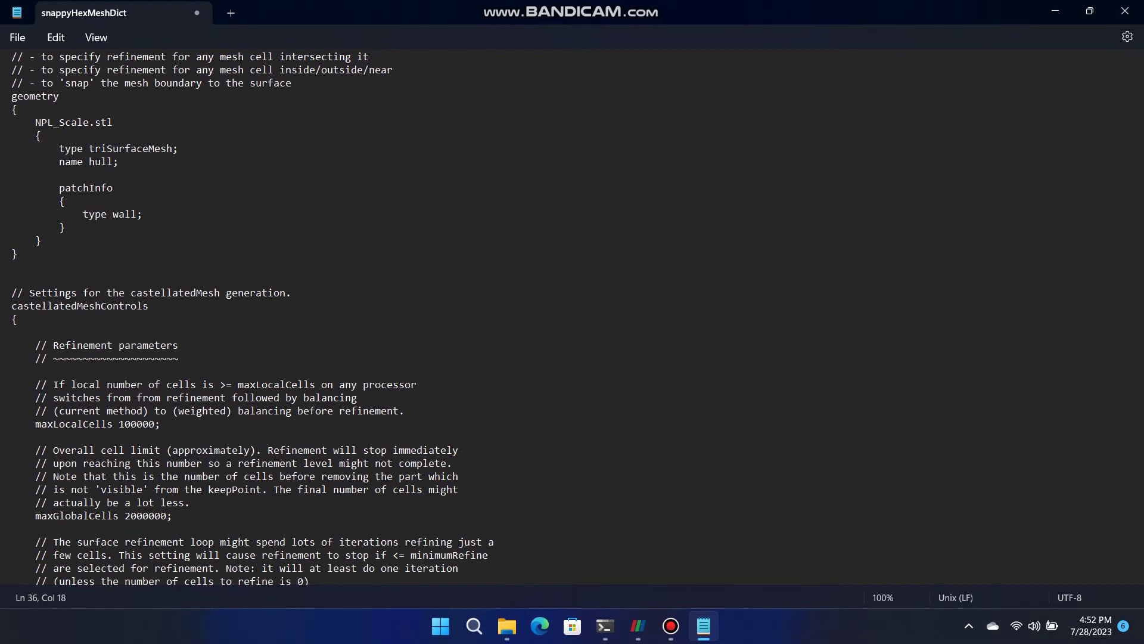
Review the castellatedMeshControls refinement parameters, from maxLocalCells and maxGlobalCells to minRefinementCells and nCellsBetweenLevels.
left_click_drag(12, 305, 155, 307)
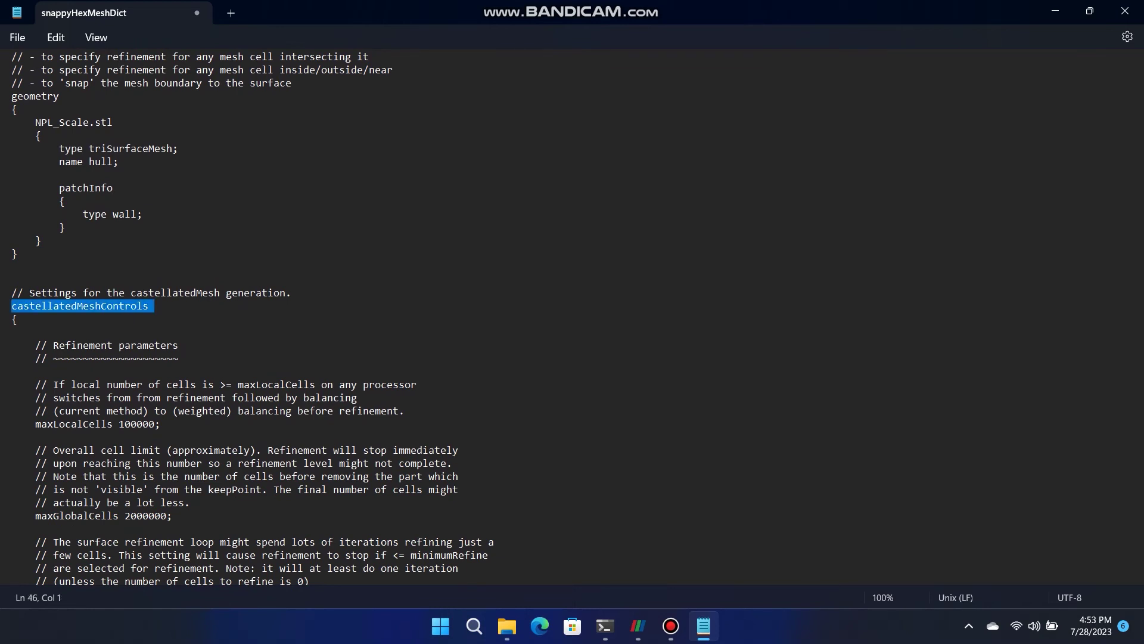
scroll(114, 306, "down", 2)
triple_click(108, 266)
scroll(107, 267, "down", 1)
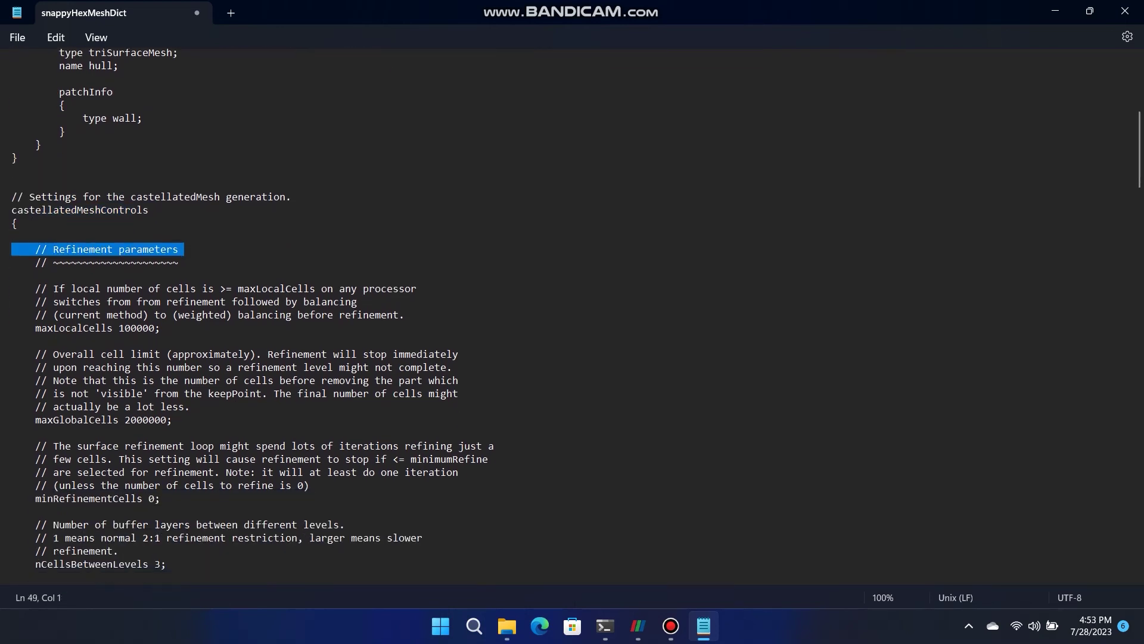
scroll(576, 318, "down", 1)
triple_click(95, 306)
left_click(12, 398)
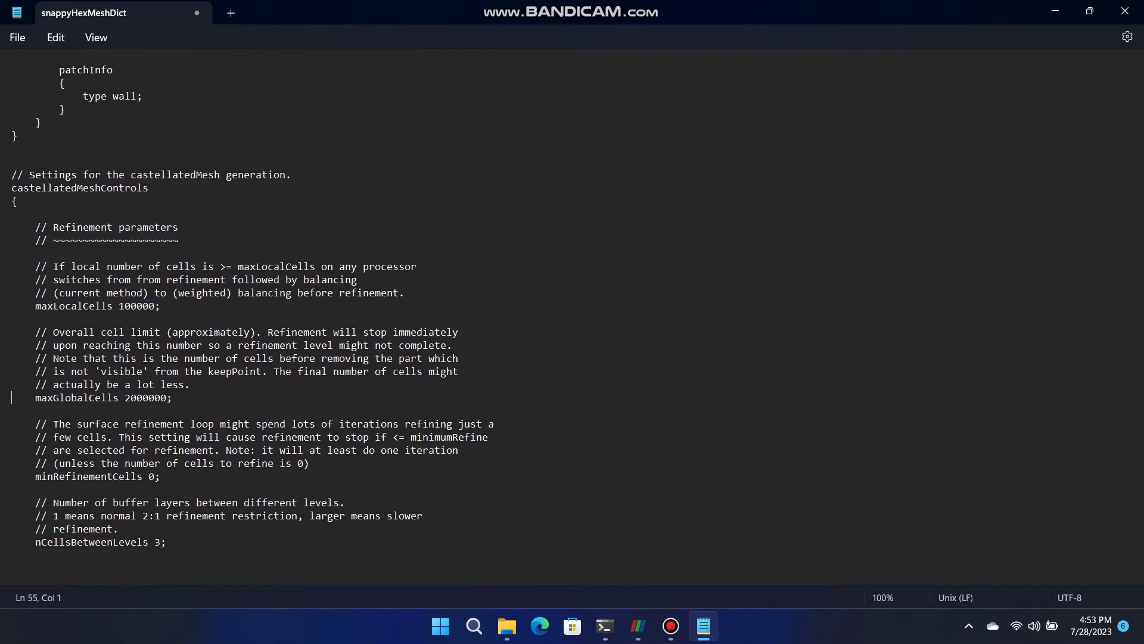
left_click_drag(12, 397, 177, 397)
scroll(176, 397, "down", 3)
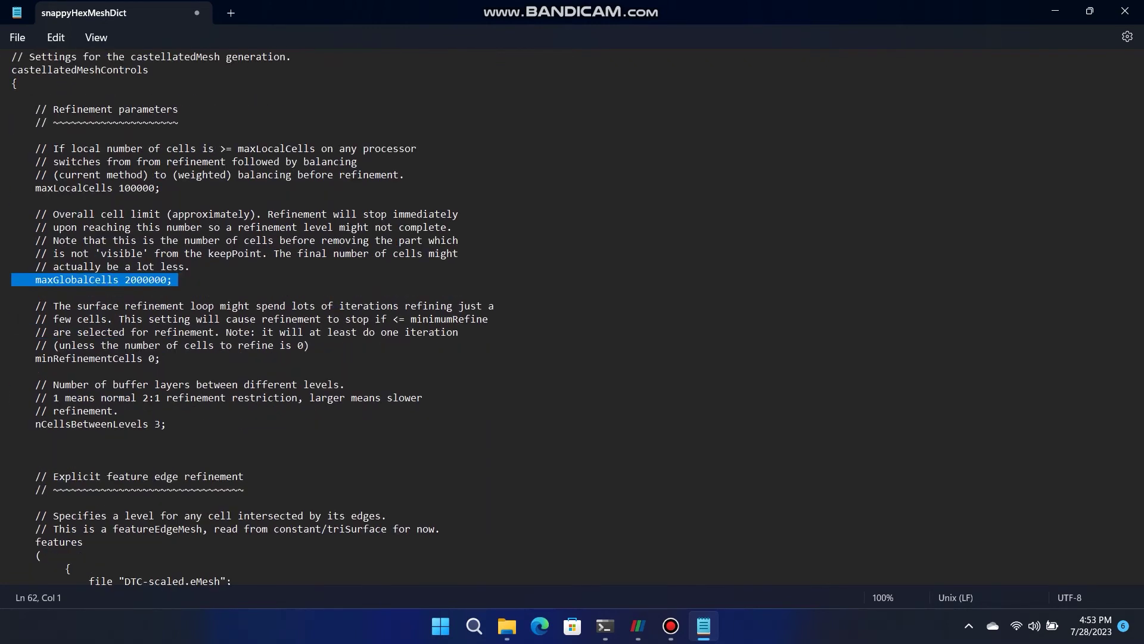
triple_click(95, 358)
triple_click(95, 423)
scroll(95, 423, "down", 5)
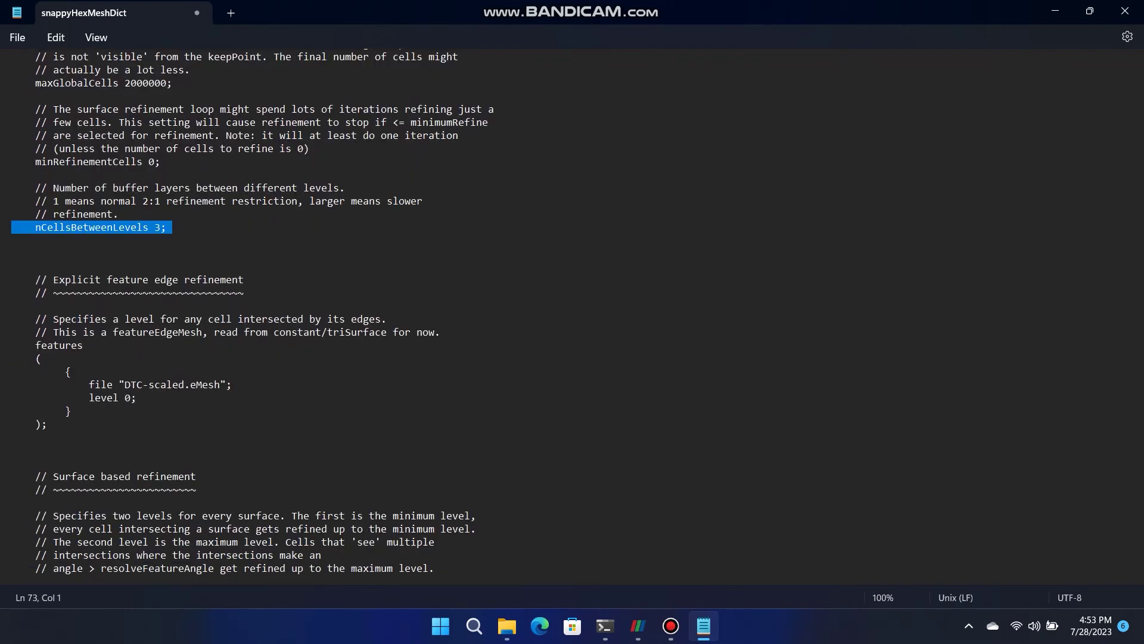
Change the edge mesh file in the features section to "NPL_Scale.eMesh".
left_click(184, 385)
key("BackSpace")
key("BackSpace")
key("BackSpace")
key("BackSpace")
key("BackSpace")
key("BackSpace")
key("BackSpace")
key("BackSpace")
key("BackSpace")
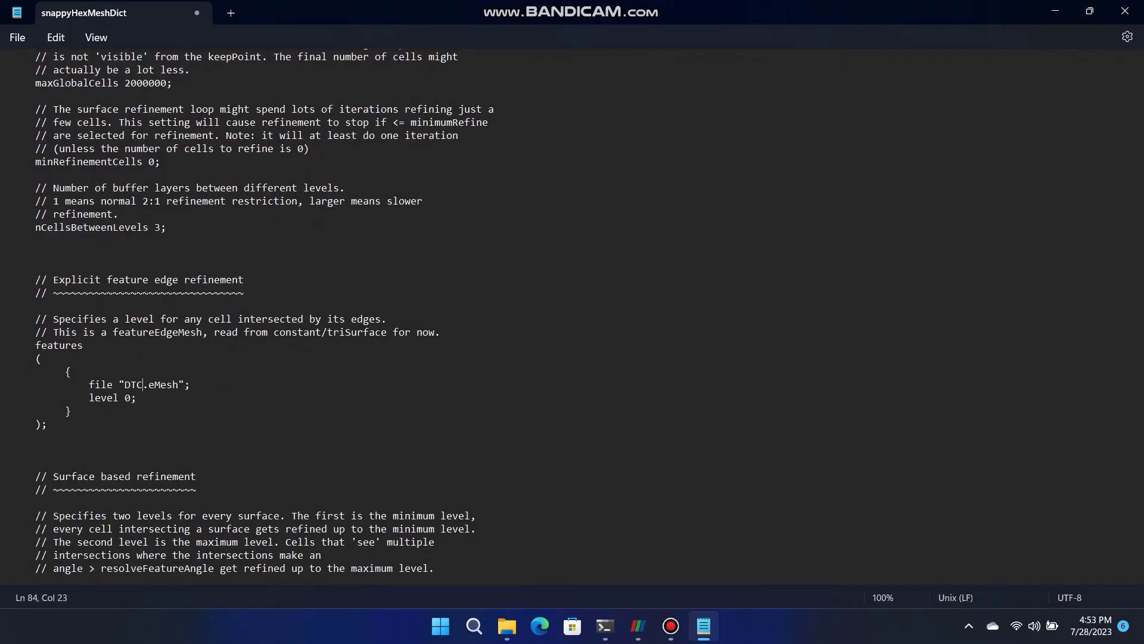
key("BackSpace")
type("NPL_Scale")
key("Home")
key("shift+Down")
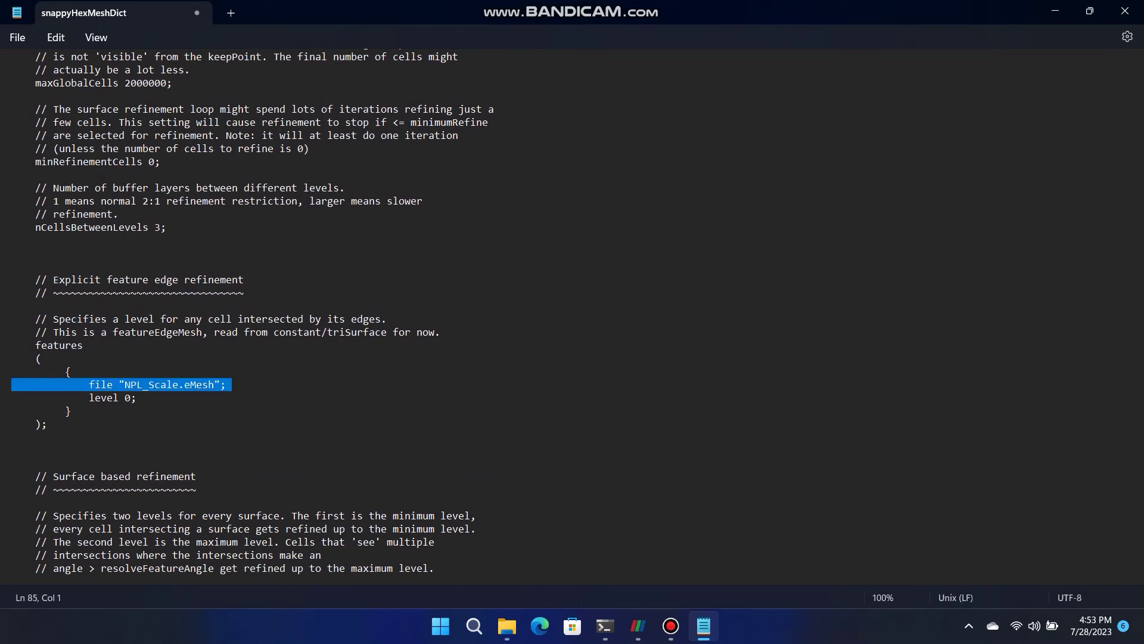
Examine the feature edge refinement level and the hull's minimum and maximum levels in refinementSurfaces.
left_click(8, 345)
left_click(18, 411)
scroll(573, 316, "down", 2)
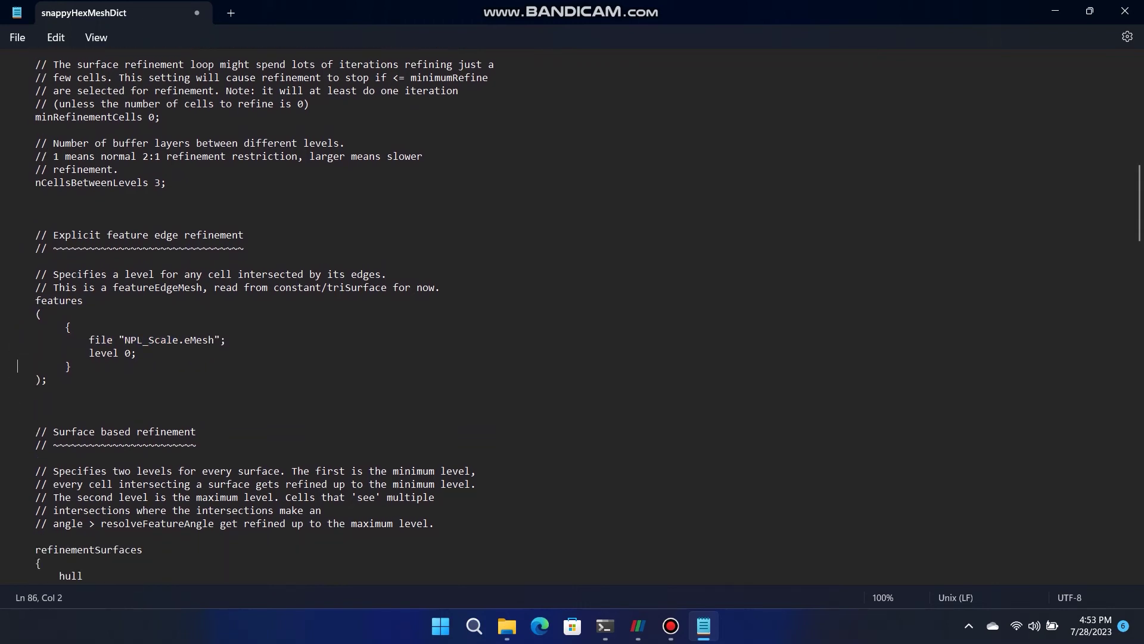
key("Up")
key("Home")
key("shift+Down")
scroll(243, 316, "down", 3)
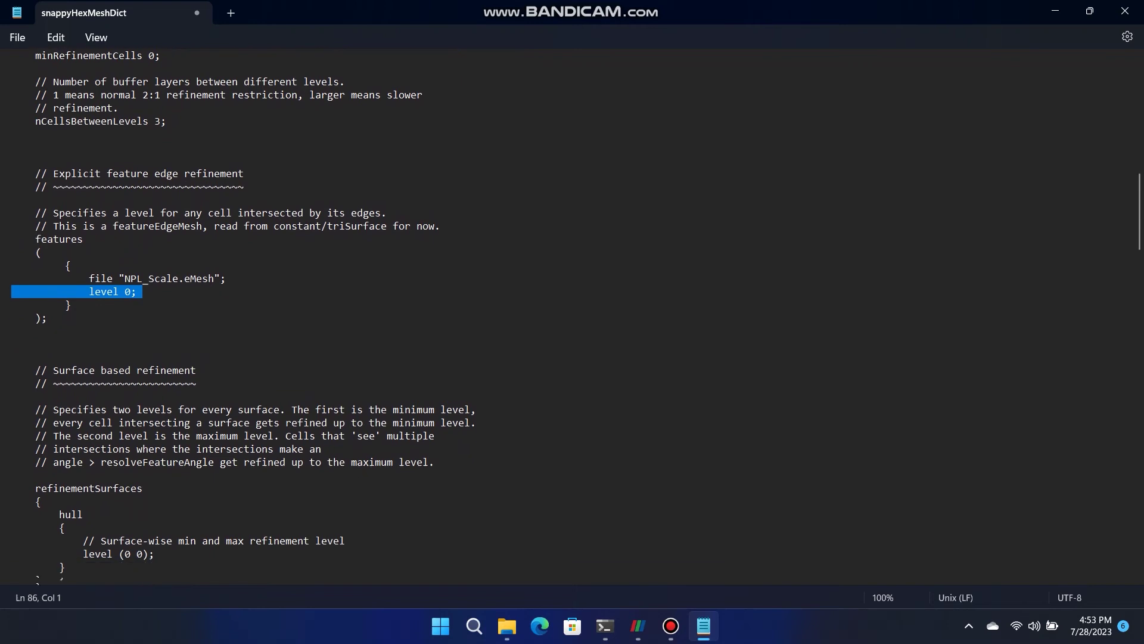
scroll(243, 315, "down", 1)
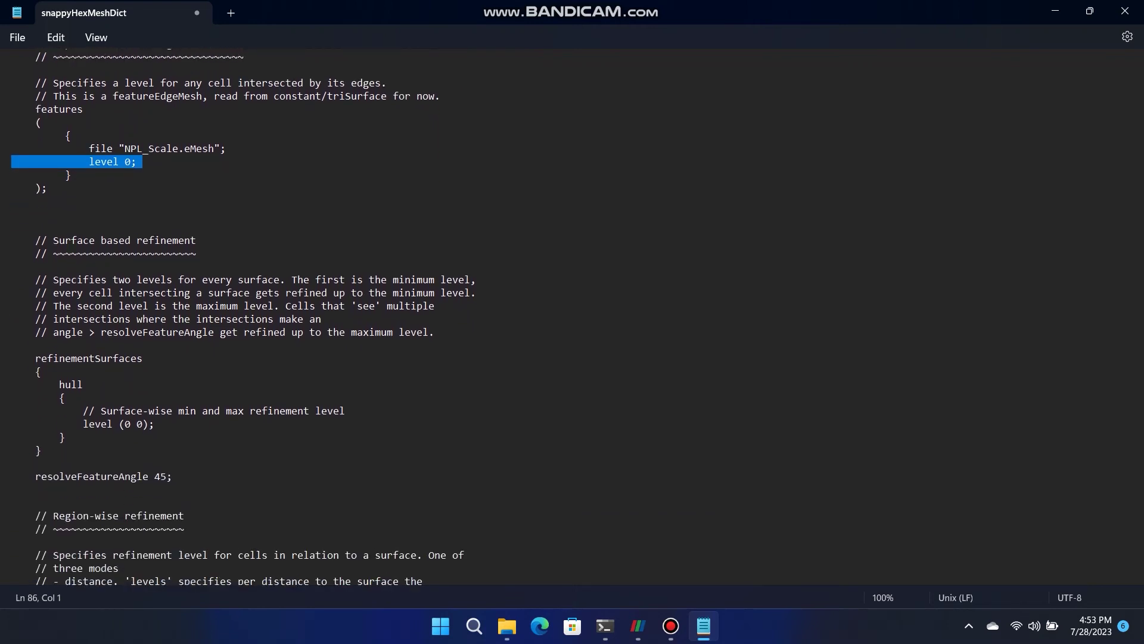
left_click(7, 424)
scroll(243, 316, "down", 3)
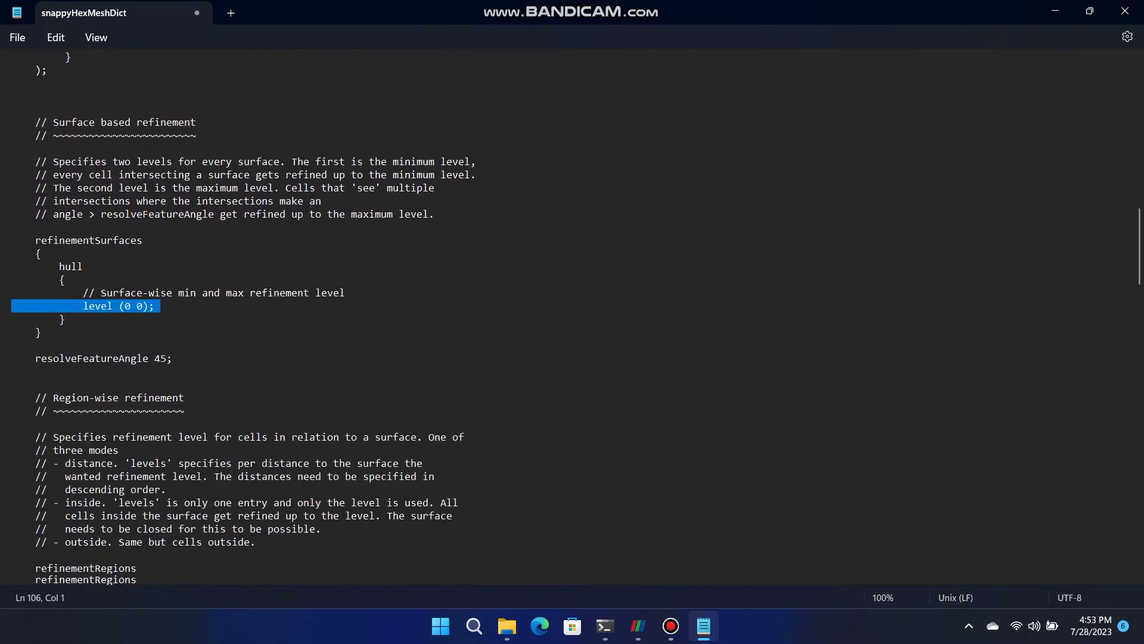
Review the region-wise refinement section and the locationInMesh point under mesh selection.
triple_click(113, 397)
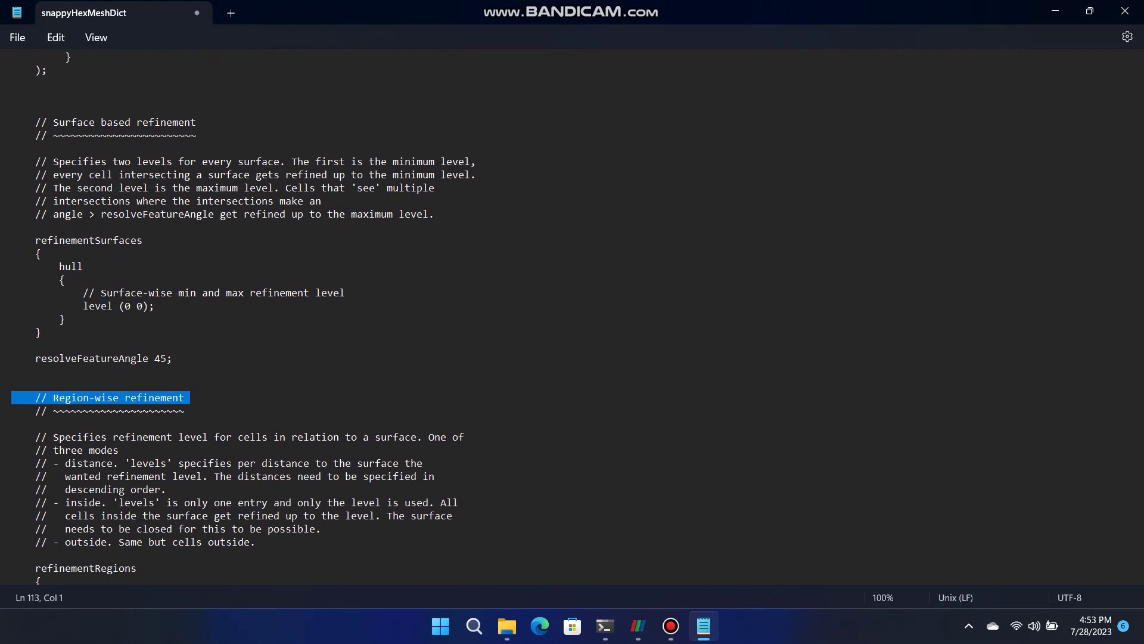
scroll(113, 397, "down", 4)
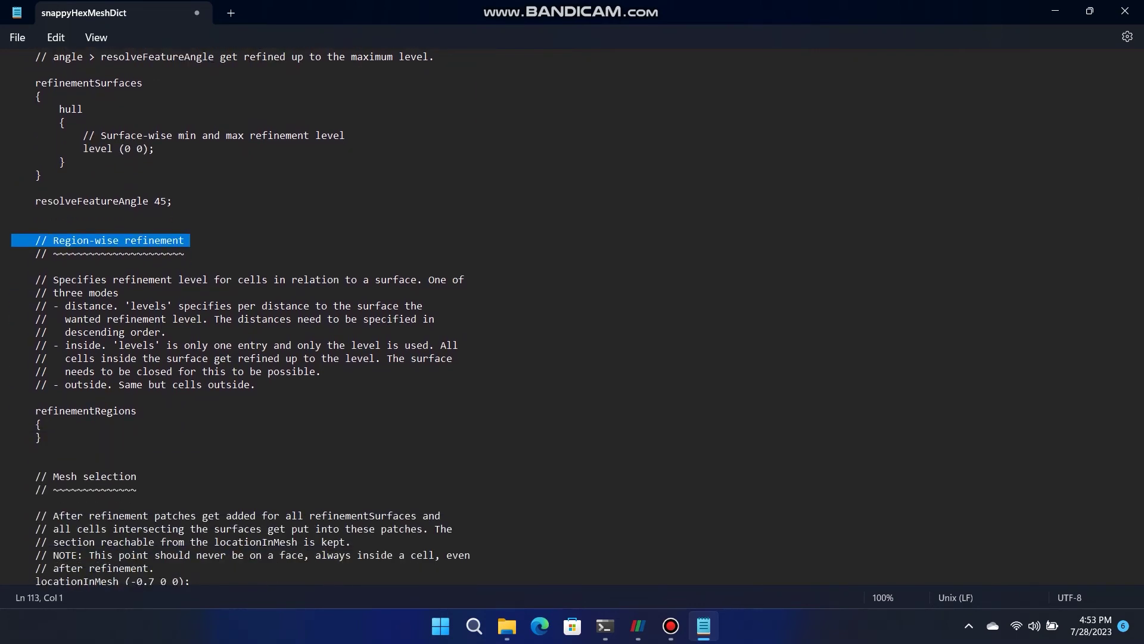
left_click(7, 411)
scroll(7, 411, "down", 4)
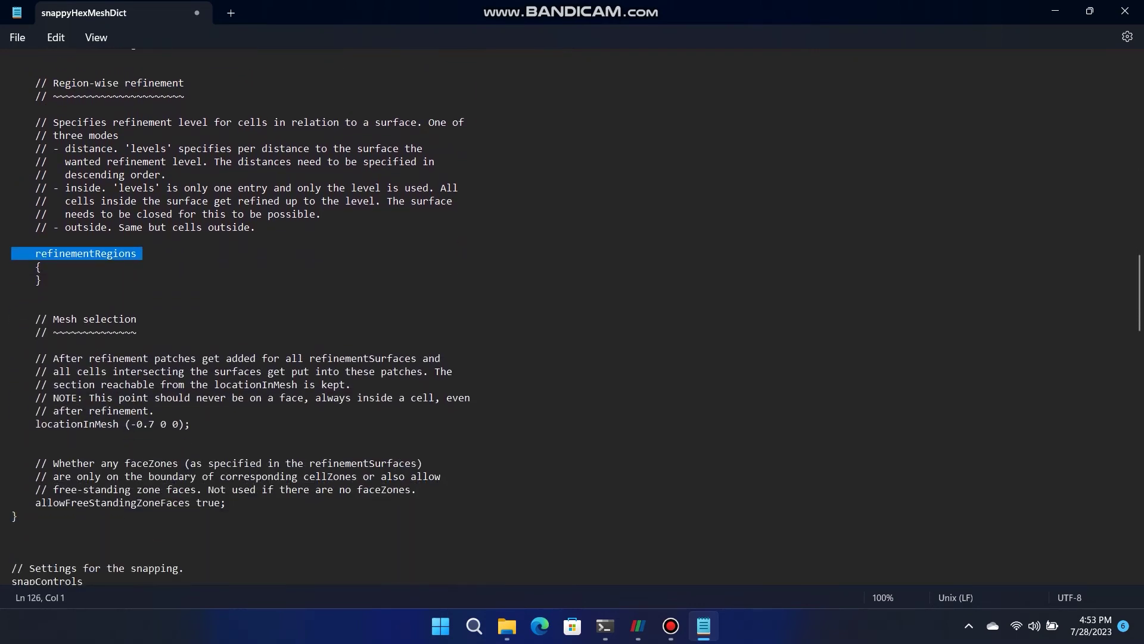
triple_click(119, 424)
scroll(576, 316, "down", 2)
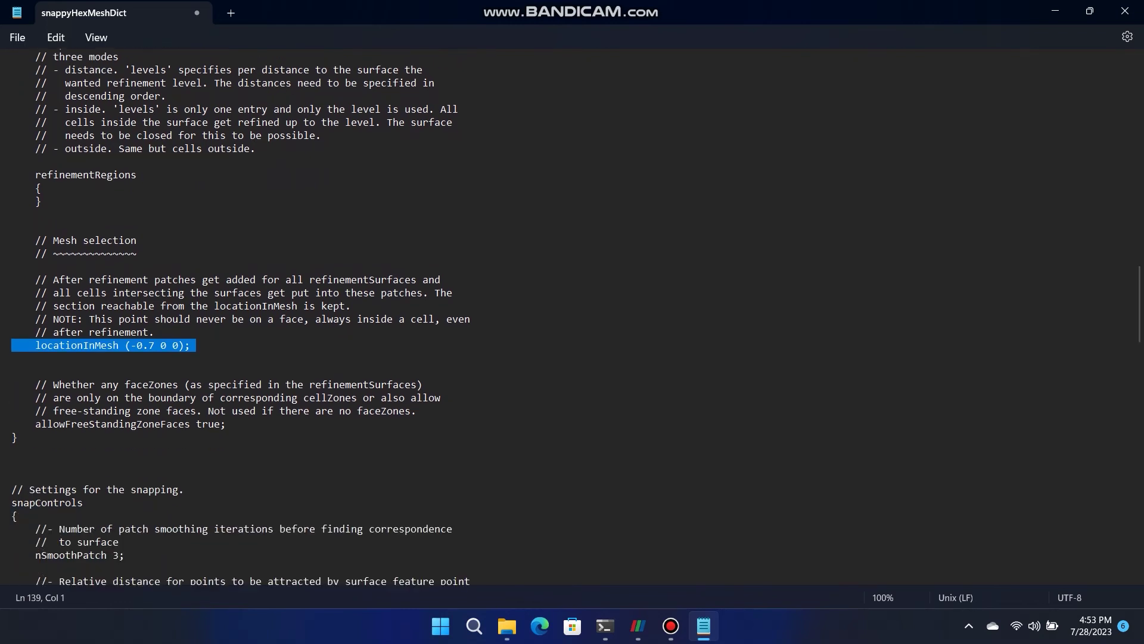
Go through the snapControls settings, including nSmoothPatch, tolerance, nRelaxIter and nFeatureSnapIter.
scroll(575, 317, "down", 2)
left_click(8, 424)
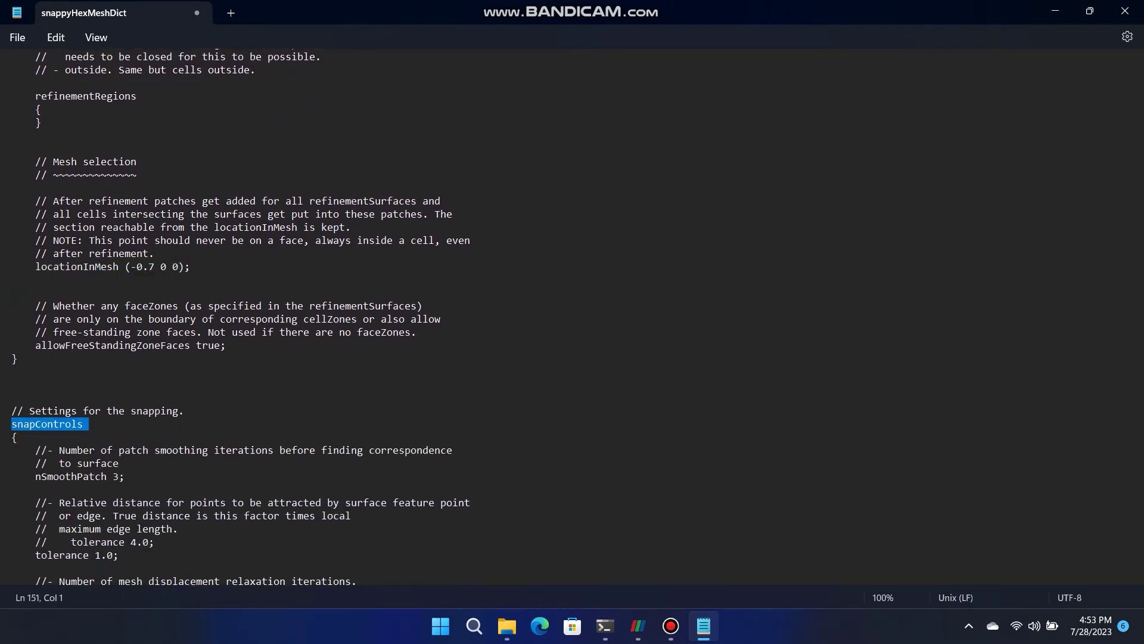
scroll(7, 424, "down", 1)
scroll(238, 333, "down", 1)
triple_click(71, 398)
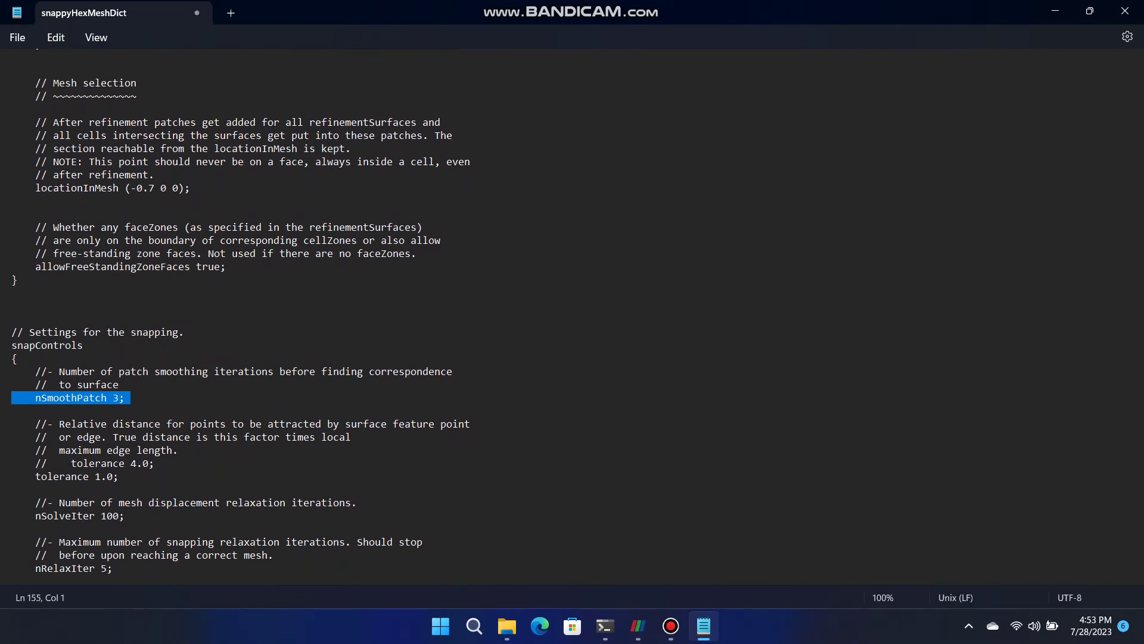
triple_click(124, 476)
scroll(124, 475, "down", 3)
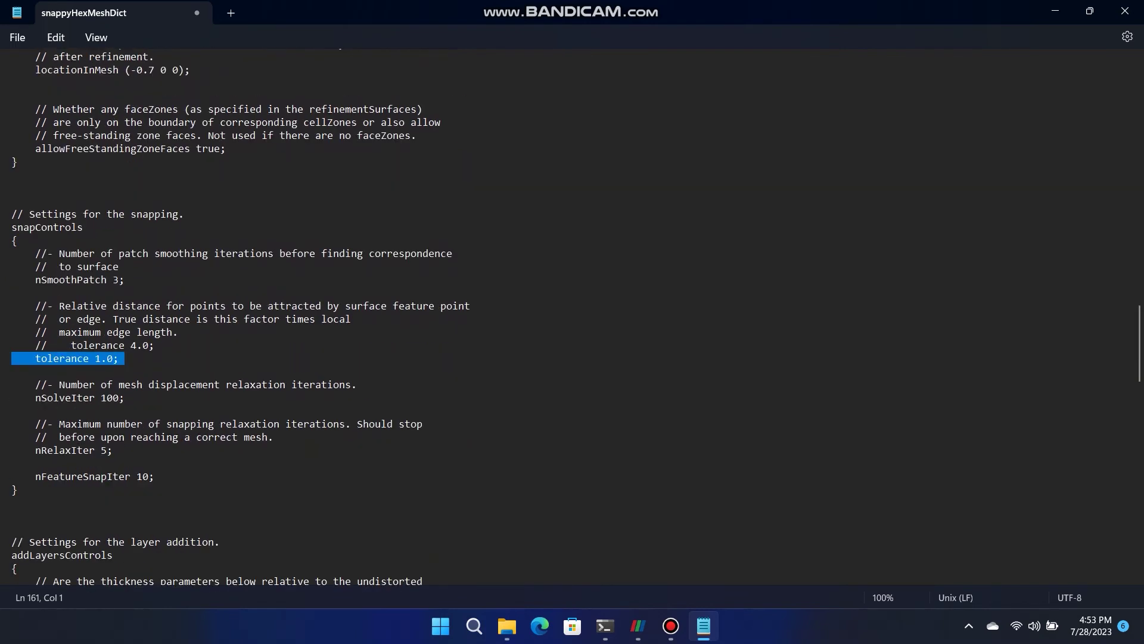
triple_click(107, 397)
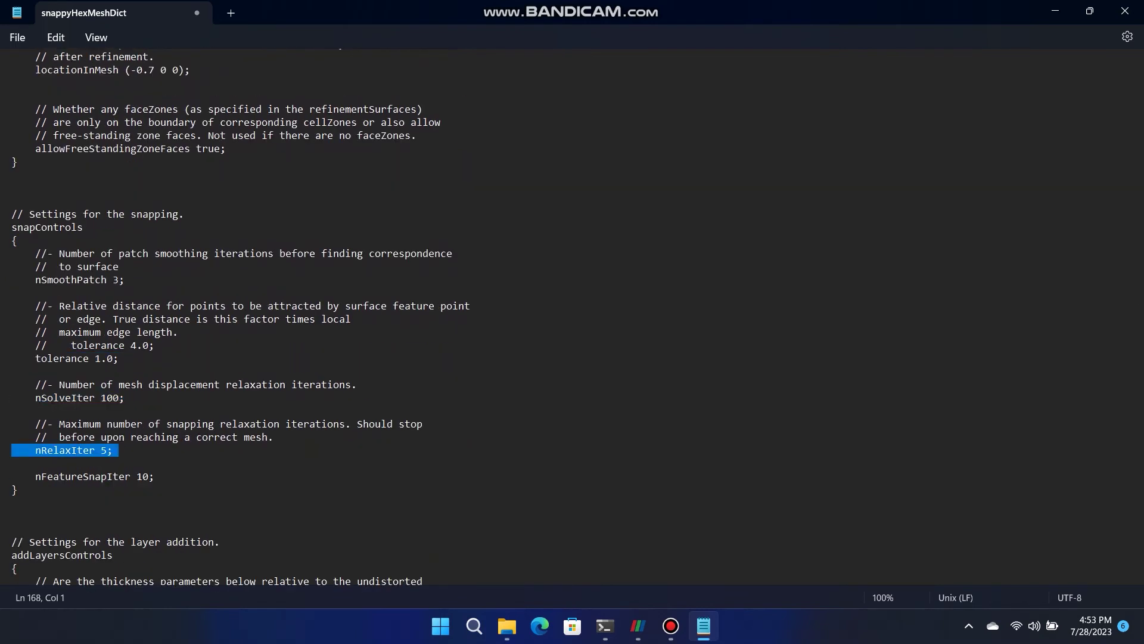
scroll(238, 357, "down", 2)
triple_click(71, 437)
scroll(239, 357, "down", 1)
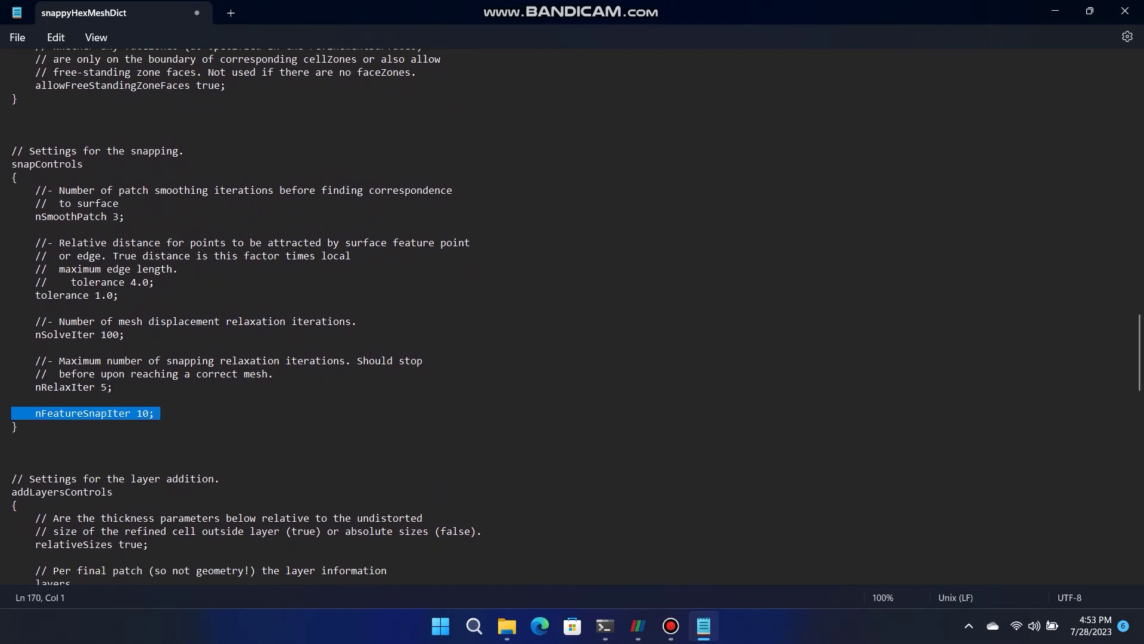
Review the addLayersControls section, including the hull surface layers, expansion ratio and advanced layer settings.
scroll(239, 316, "down", 5)
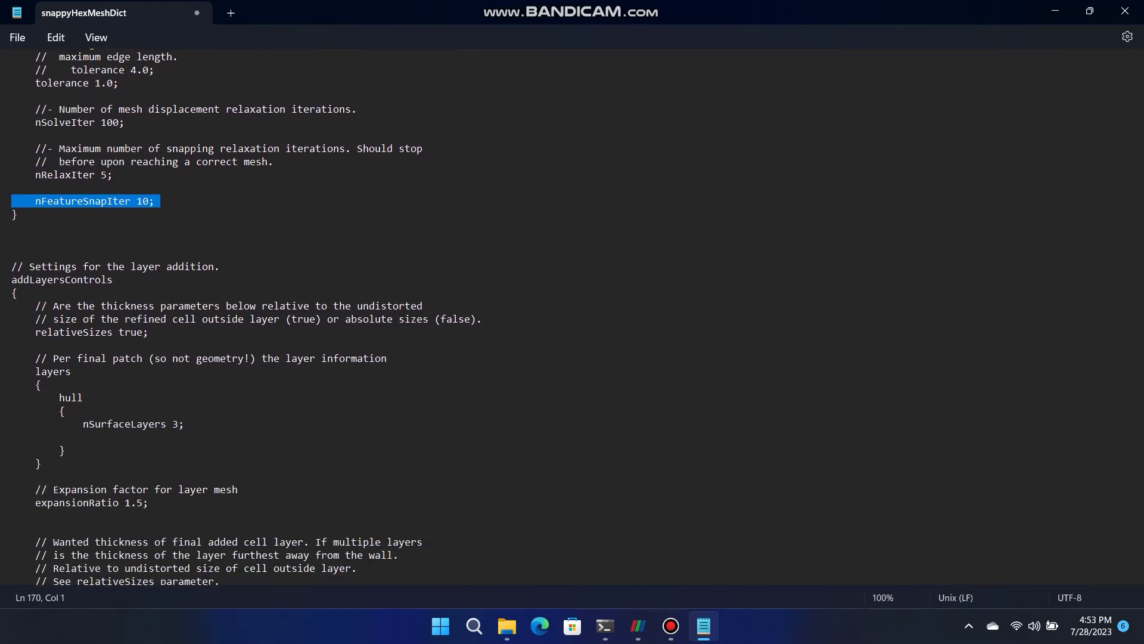
left_click_drag(12, 280, 143, 542)
left_click(136, 503)
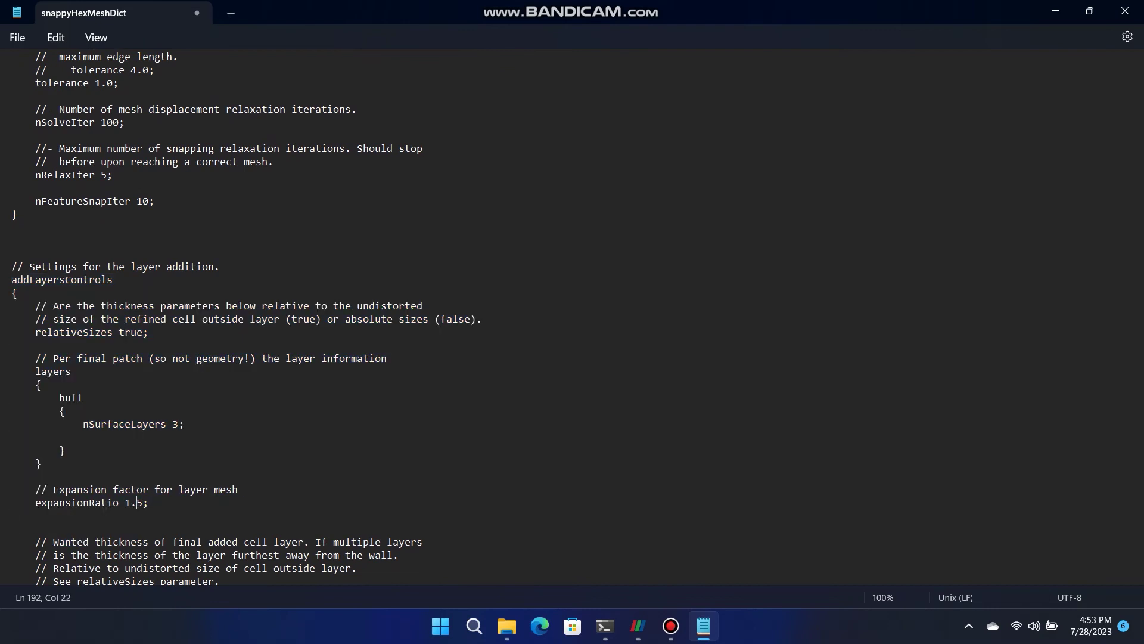
scroll(238, 316, "down", 14)
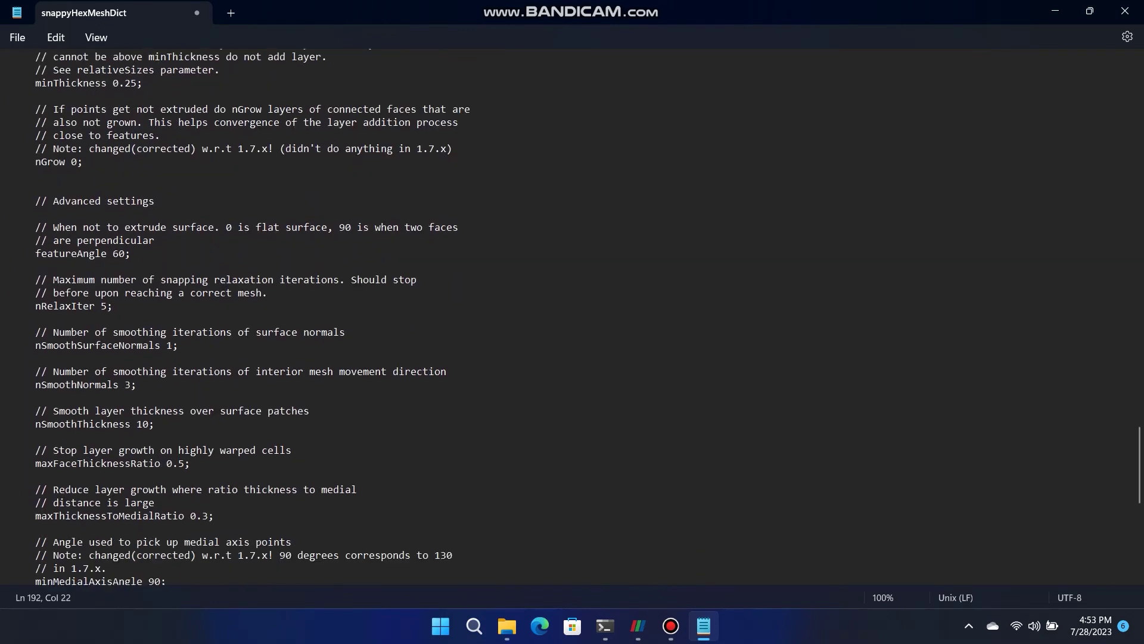
scroll(572, 316, "down", 8)
scroll(572, 316, "up", 14)
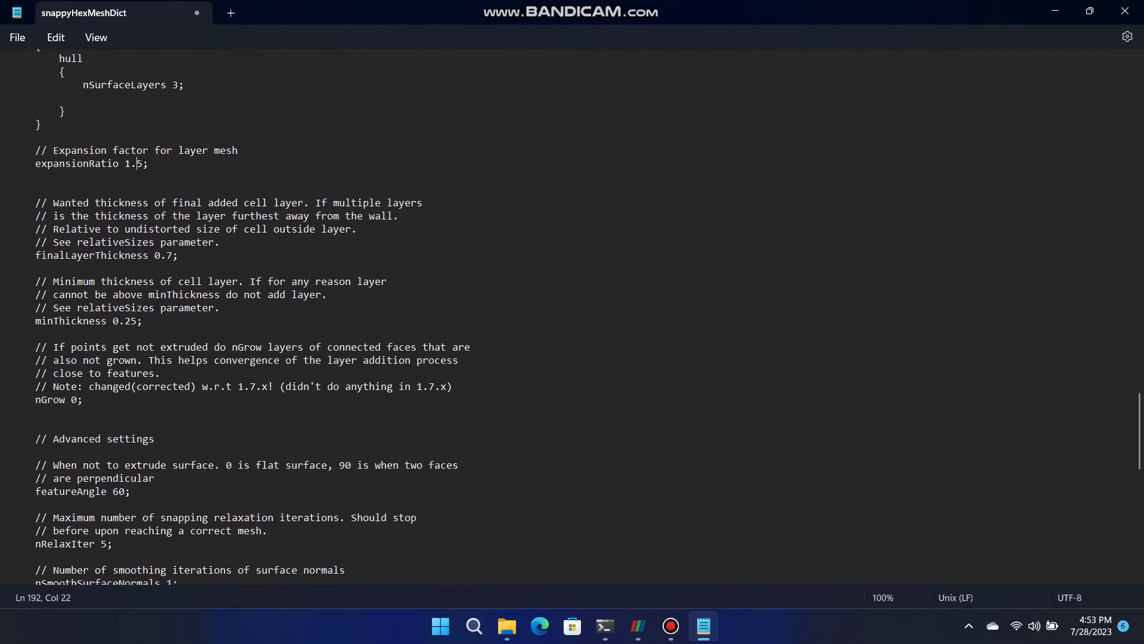
scroll(572, 316, "up", 20)
Close snappyHexMeshDict with its changes saved and switch to the Ubuntu terminal.
left_click(1124, 11)
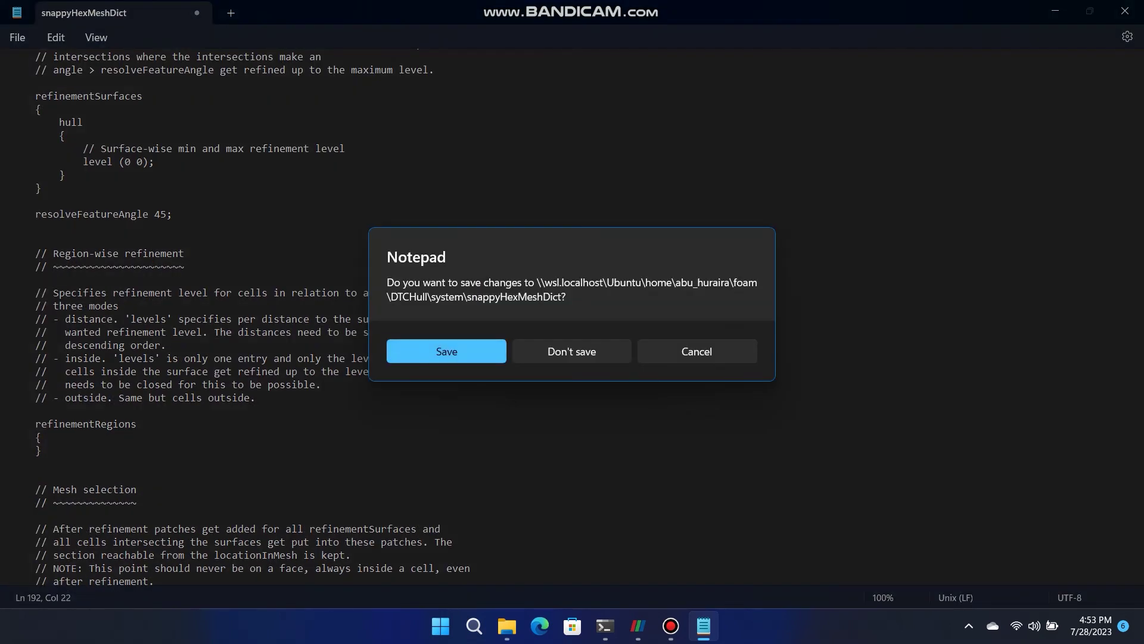
left_click(571, 352)
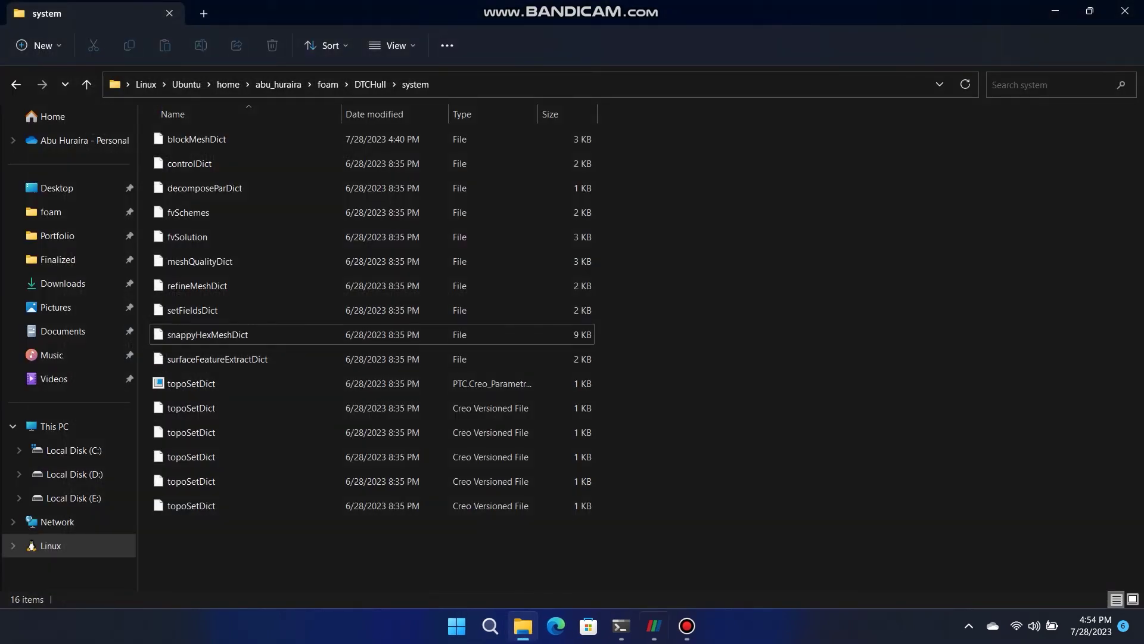
left_click(620, 626)
type("snappy")
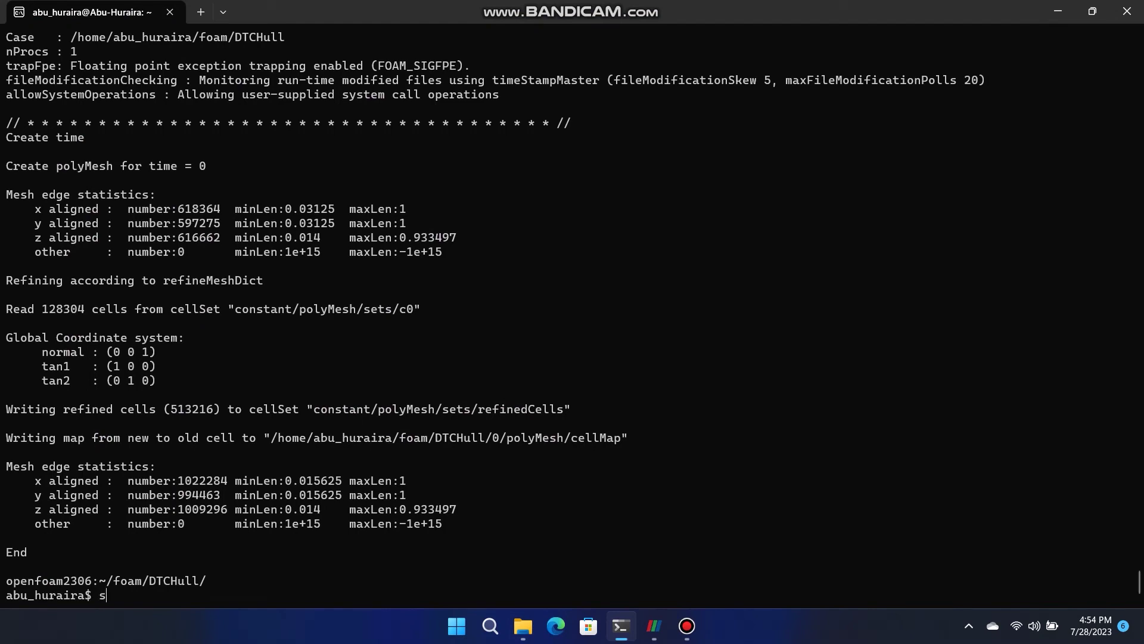
type("HexMesh")
key("Return")
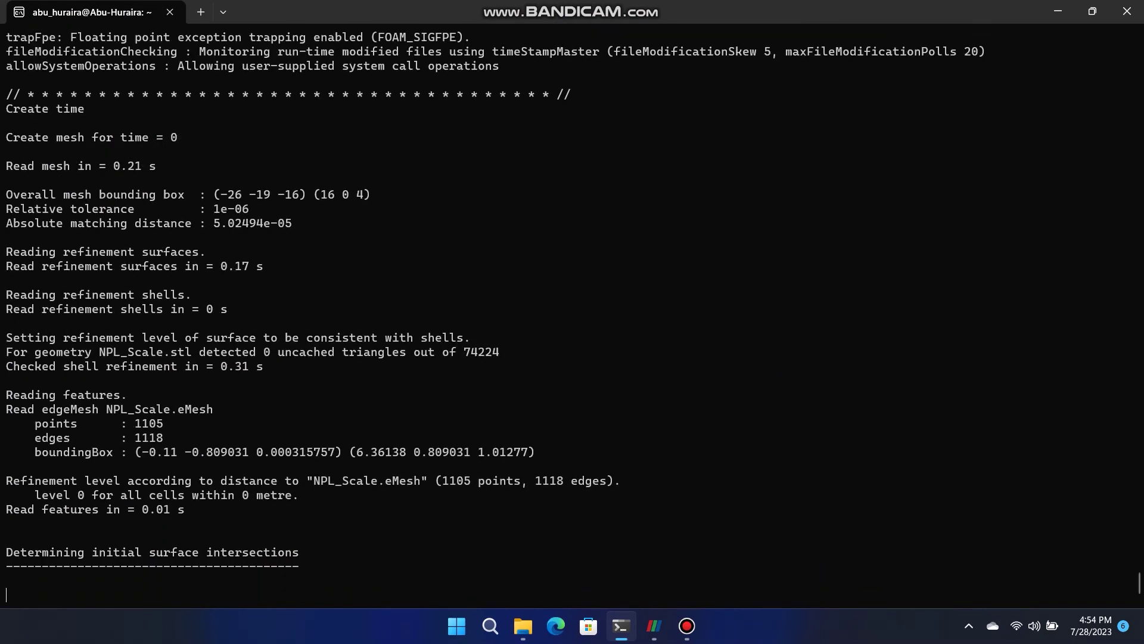
key("ctrl+c")
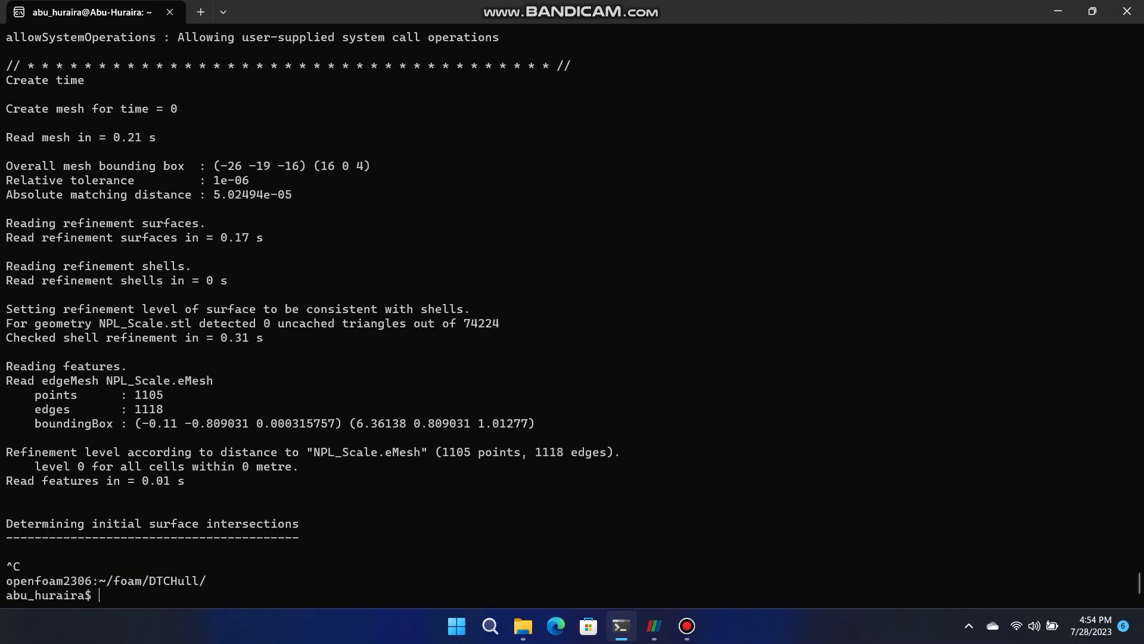
Run snappyHexMesh with the -overwrite option on the DTCHull case.
key("Up")
type("-")
mouse_move(523, 626)
type("overwri")
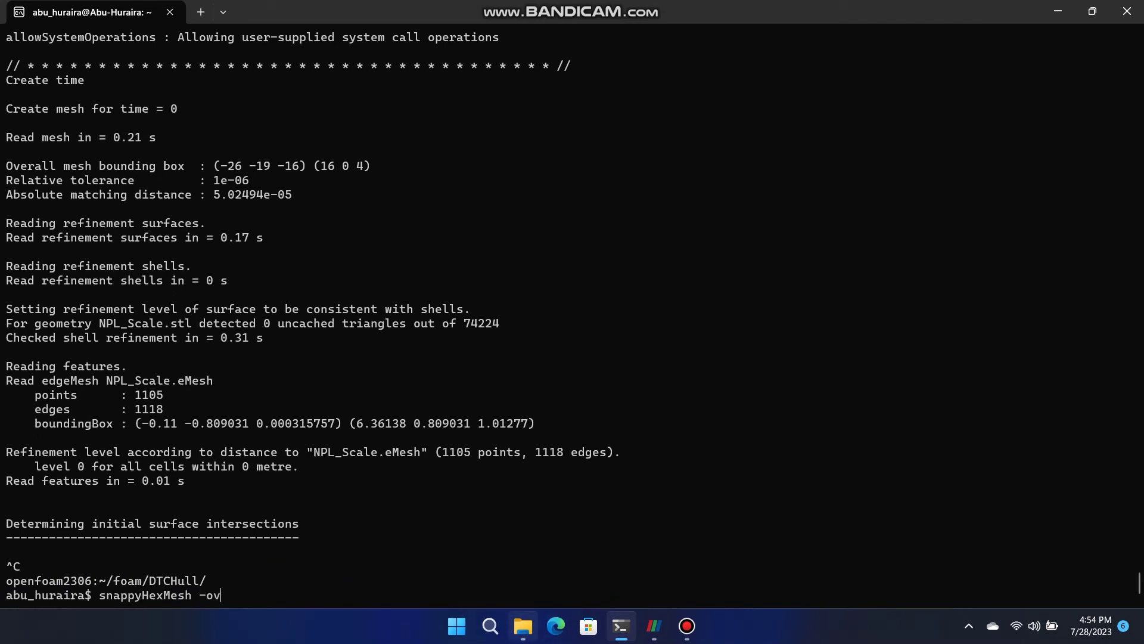
type("te")
key("Return")
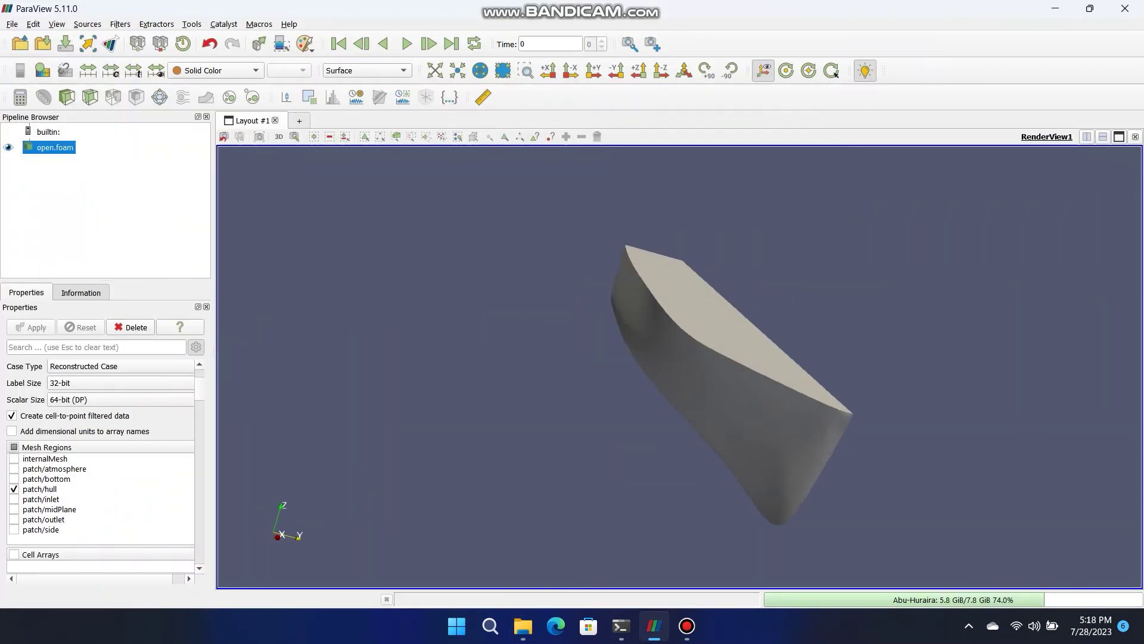
Switch from ParaView to the terminal and run scaleMesh with factor 1.195 in the NPL case folder.
left_click_drag(679, 366, 537, 342)
scroll(679, 366, "down", 1)
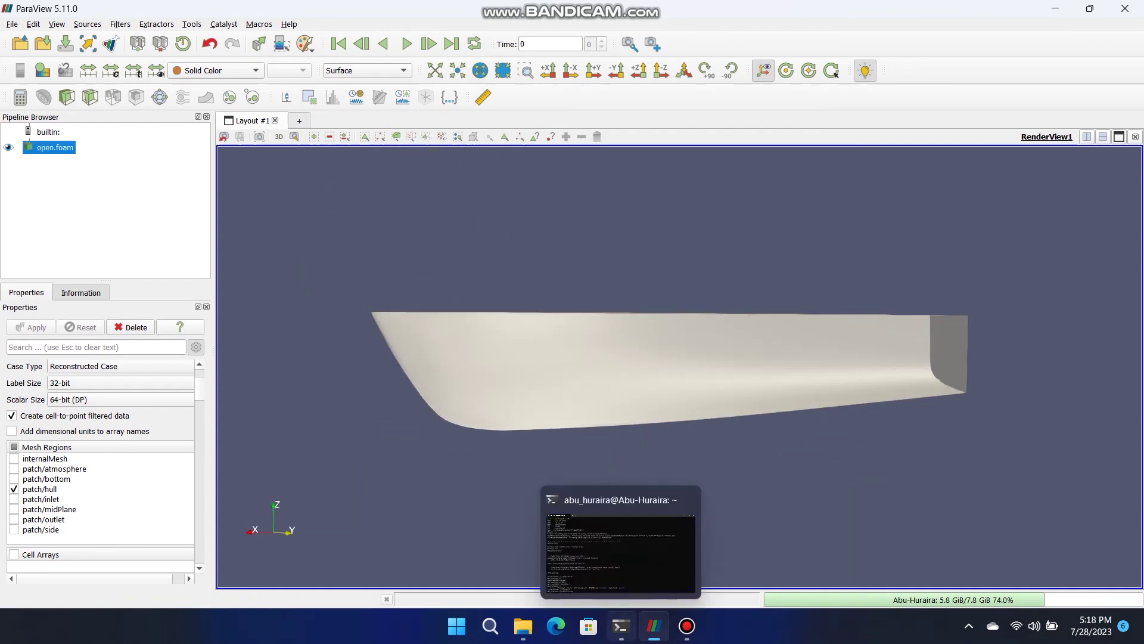
left_click(621, 626)
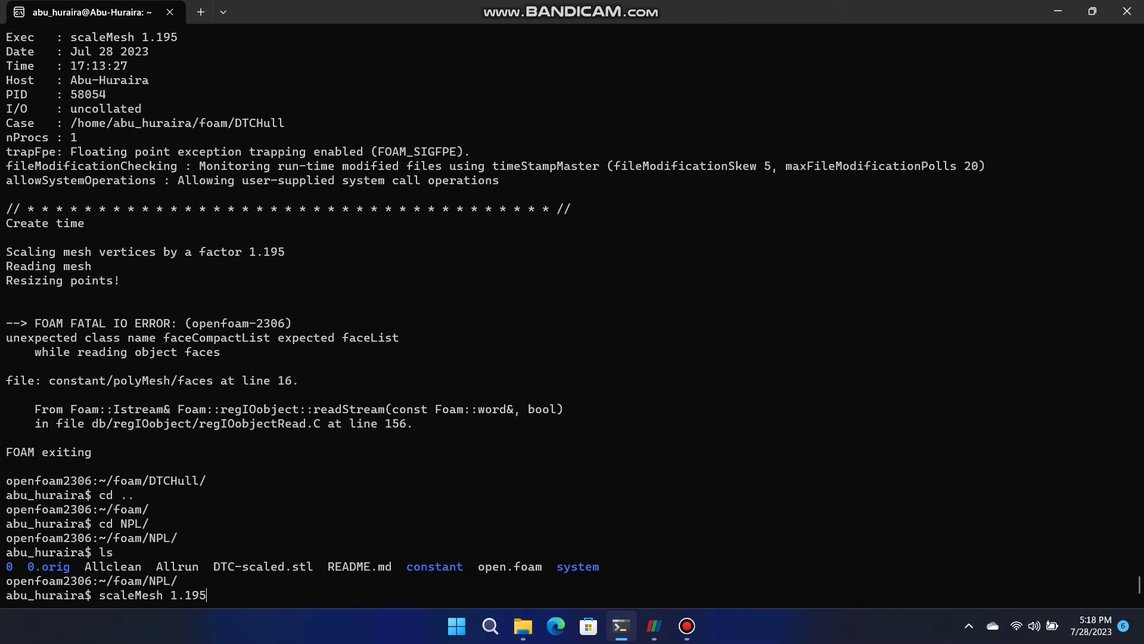
key("Return")
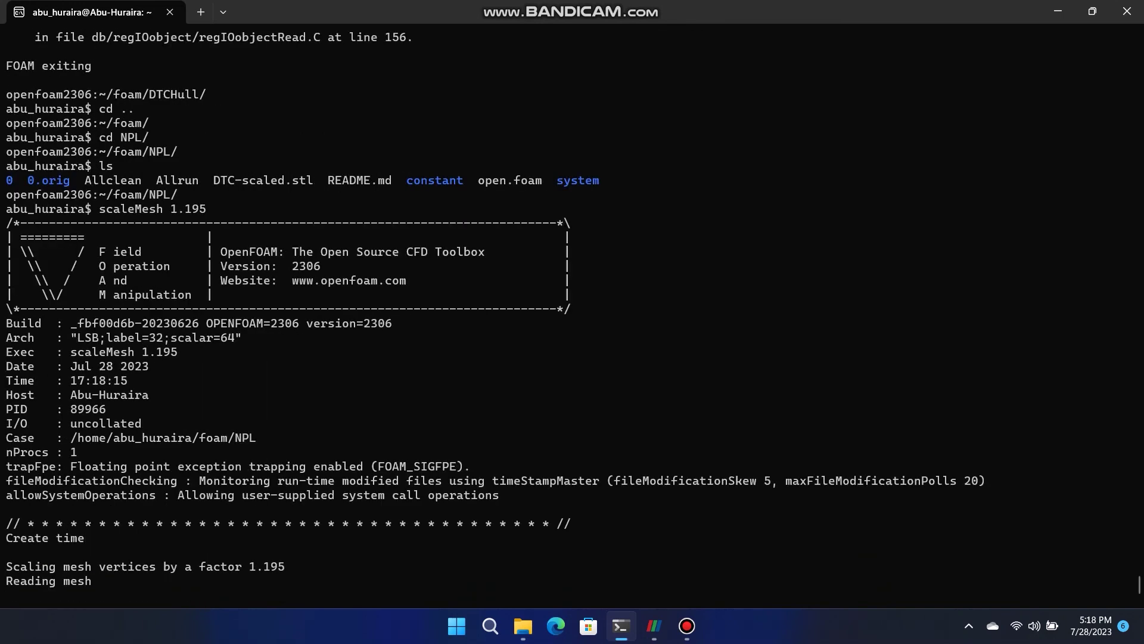